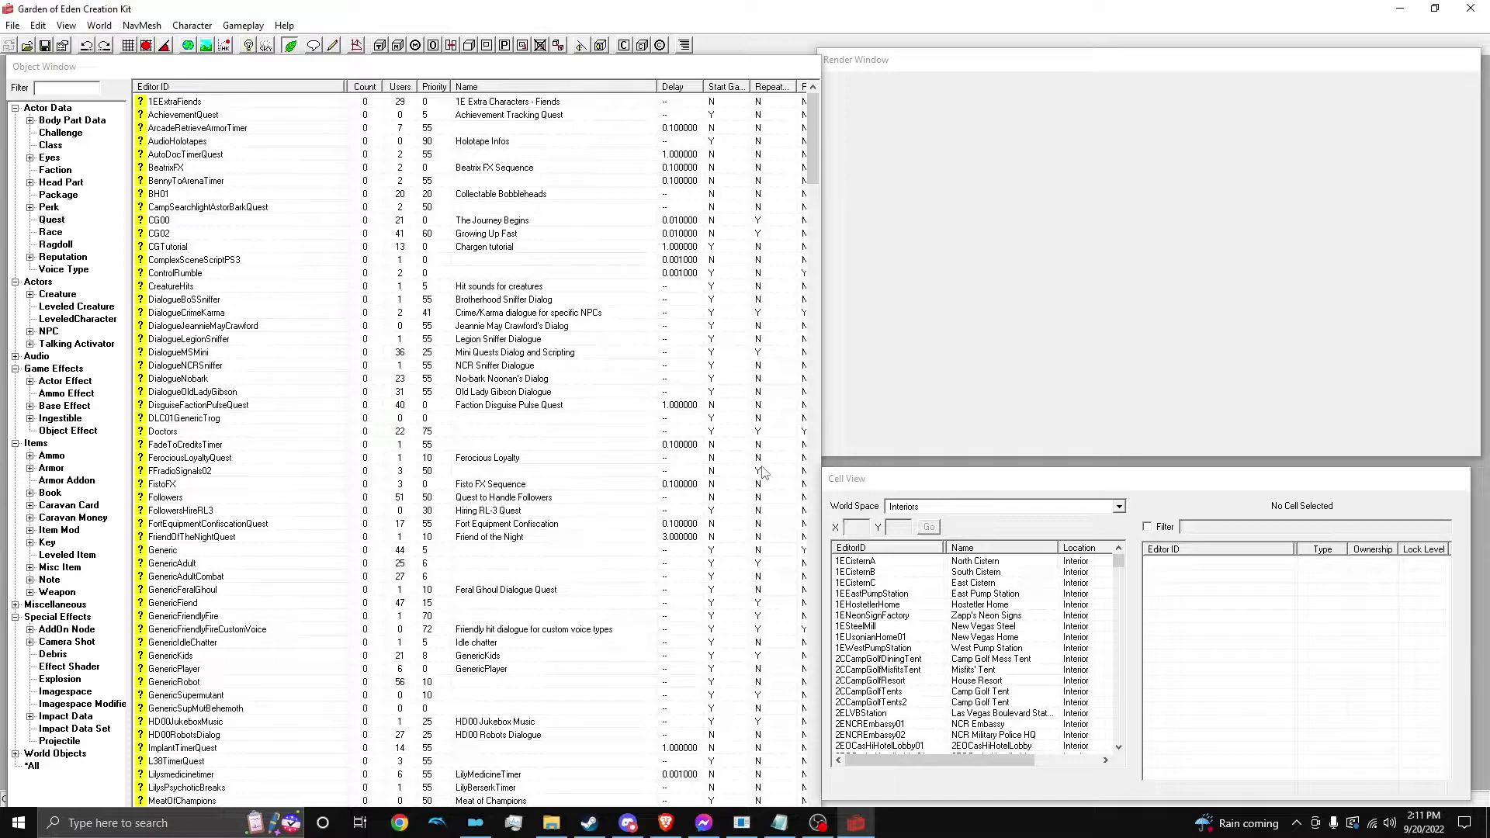
{"action": "scroll", "coordinate": [401, 419], "scroll_direction": "down", "scroll_amount": 10}
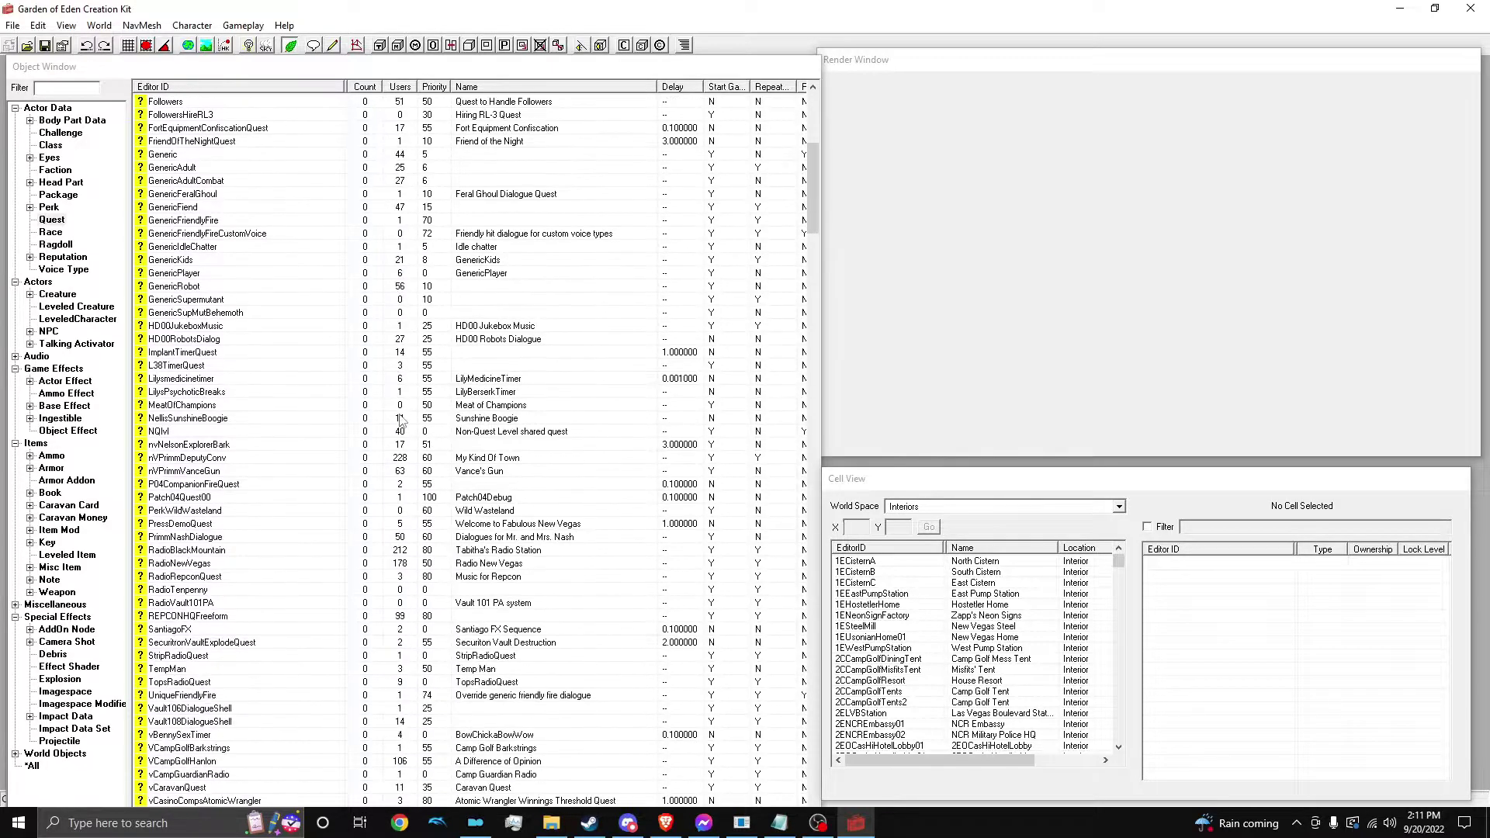
{"action": "scroll", "coordinate": [401, 419], "scroll_direction": "down", "scroll_amount": 18}
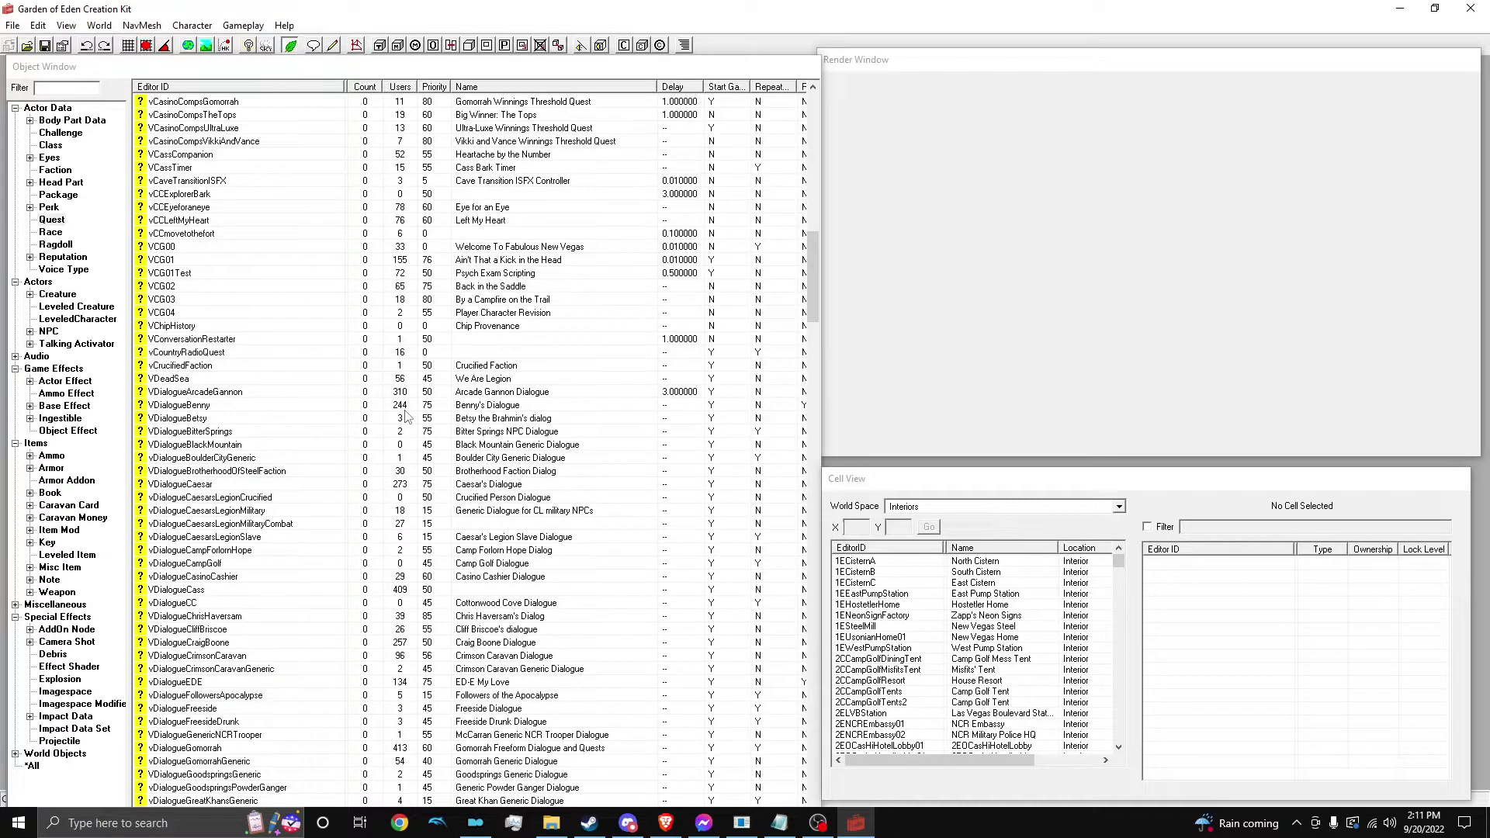
{"action": "scroll", "coordinate": [405, 417], "scroll_direction": "up", "scroll_amount": 20}
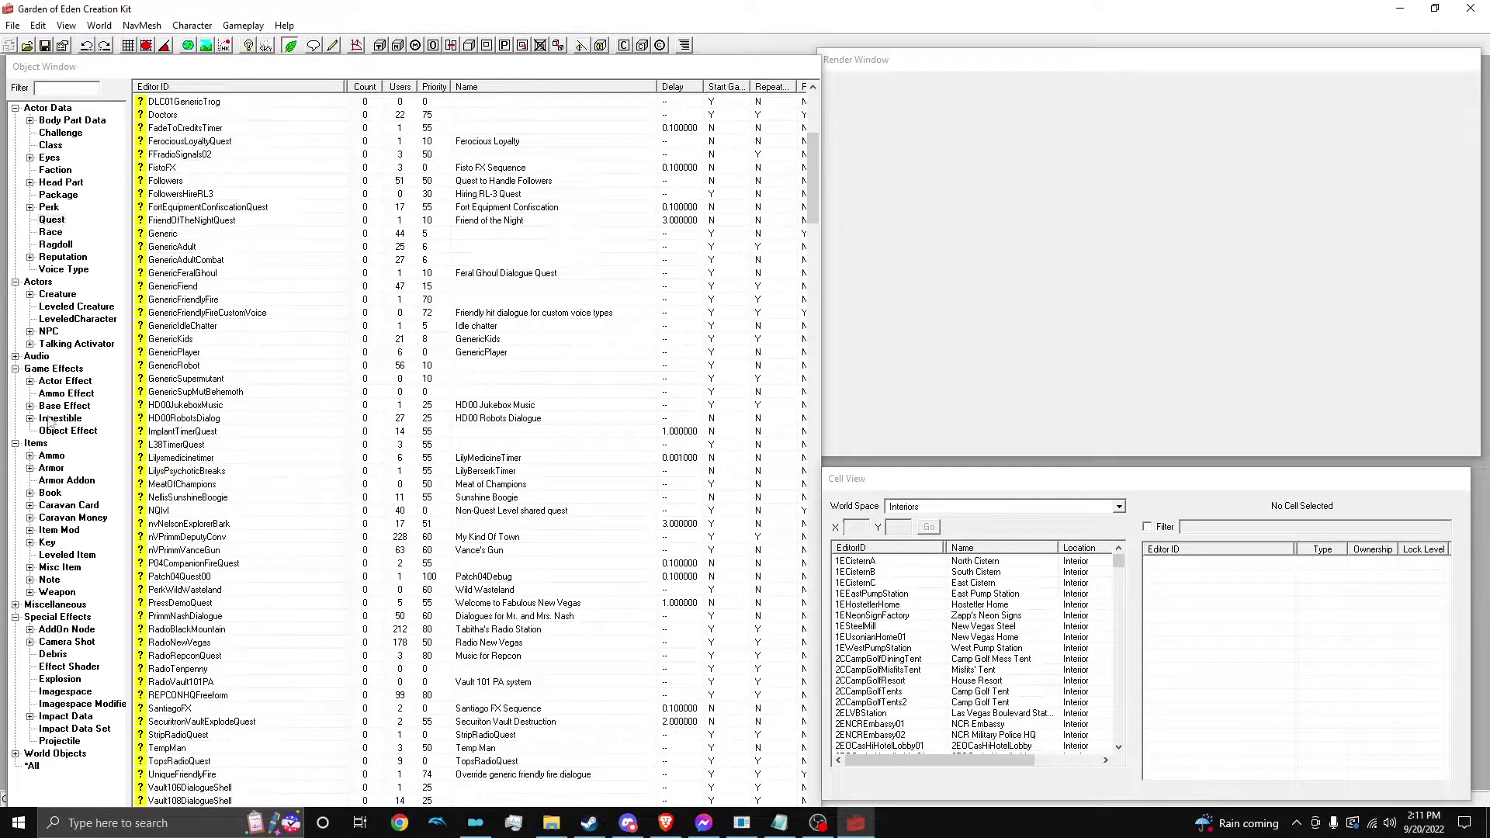
Create a new NPC with both the ID and the name set to Harry
{"action": "left_click", "coordinate": [58, 330]}
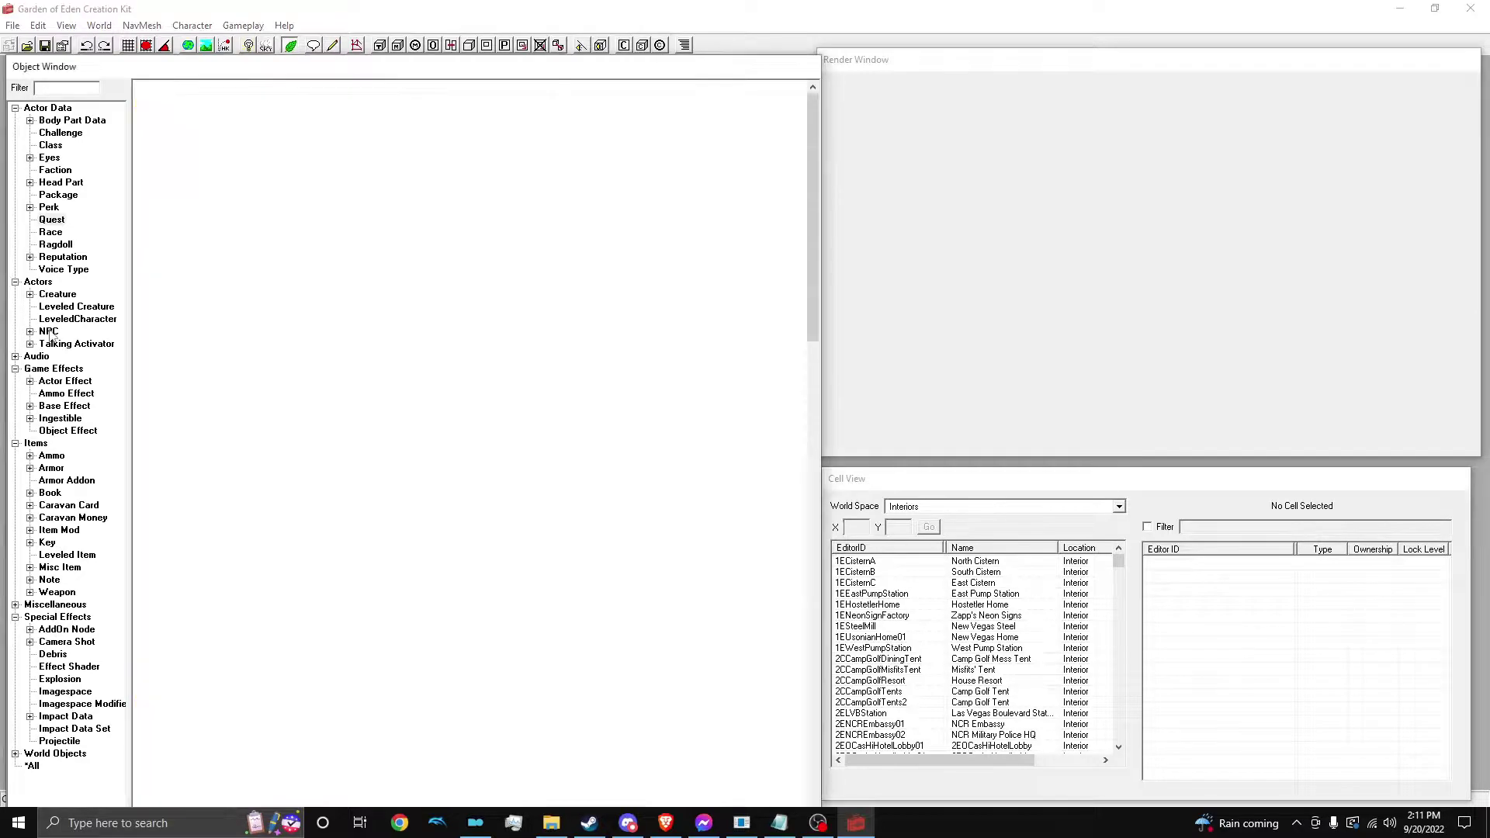
{"action": "right_click", "coordinate": [214, 272]}
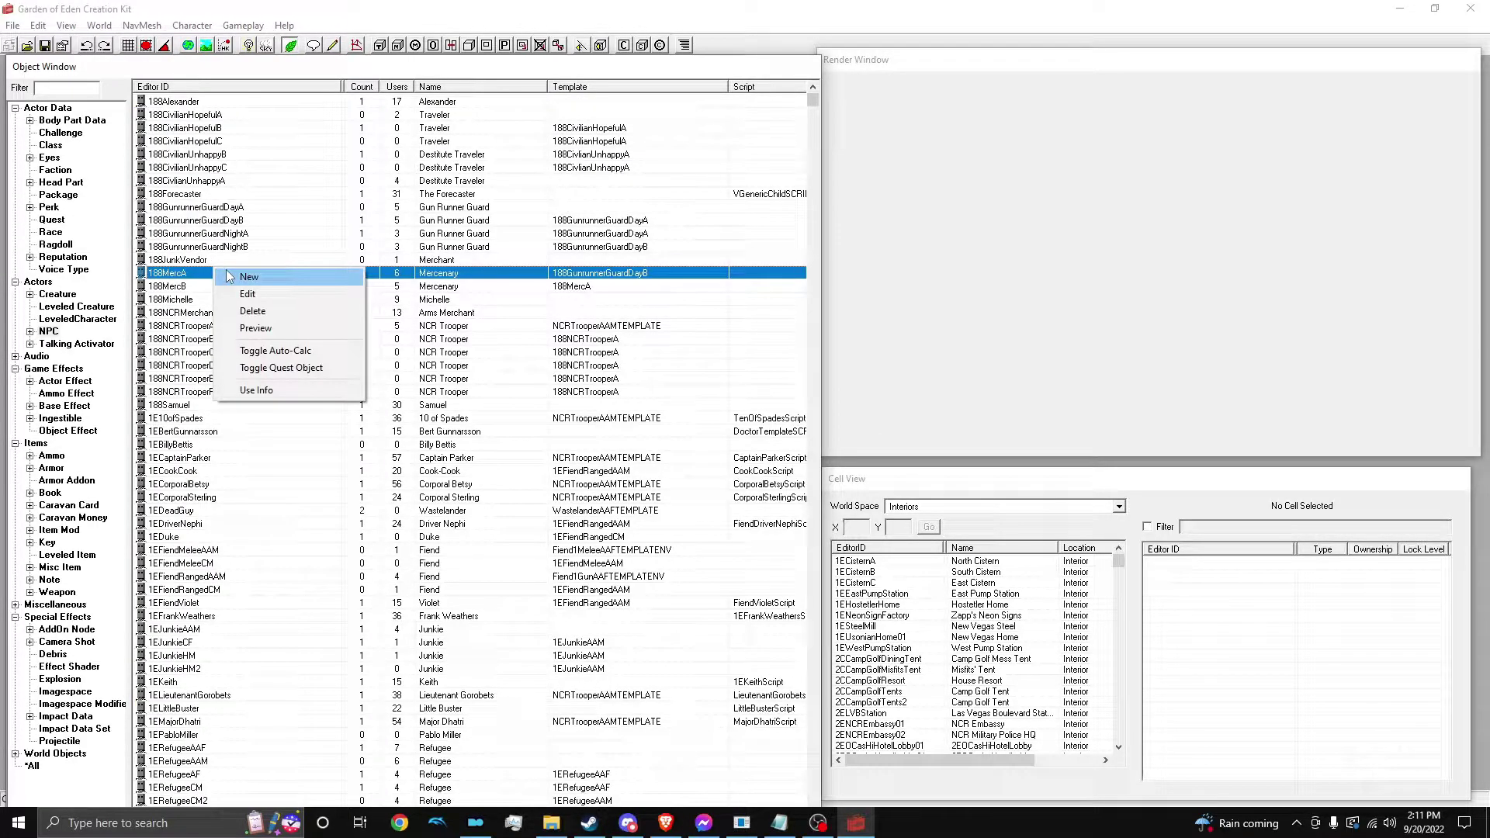
{"action": "left_click", "coordinate": [247, 277]}
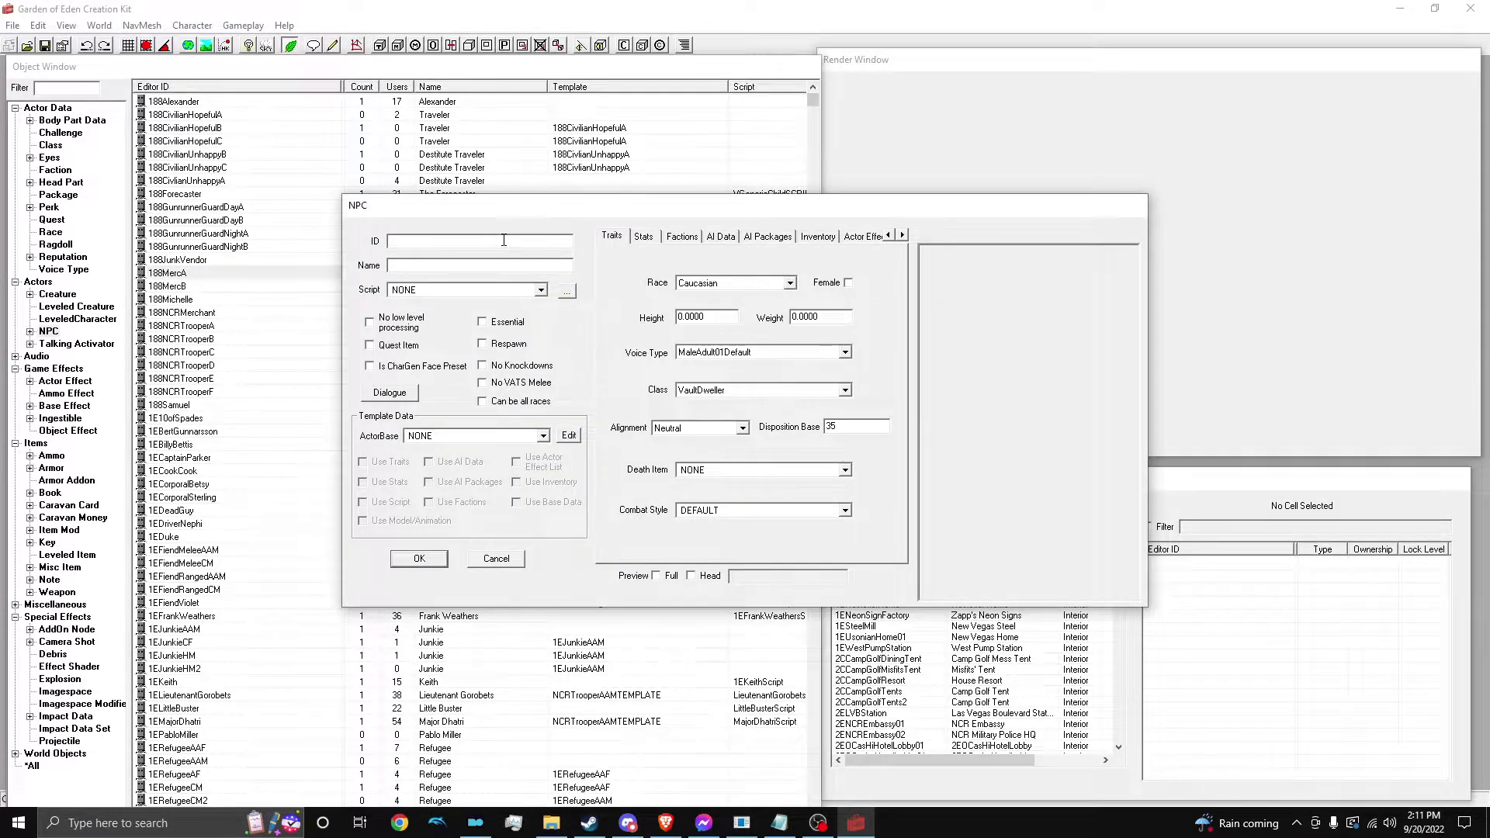
{"action": "left_click", "coordinate": [504, 240]}
{"action": "type", "text": "Harry"}
{"action": "key", "text": "Tab"}
{"action": "type", "text": "Harry"}
Create a new voice type with the editor ID HarryVoice
{"action": "double_click", "coordinate": [64, 269]}
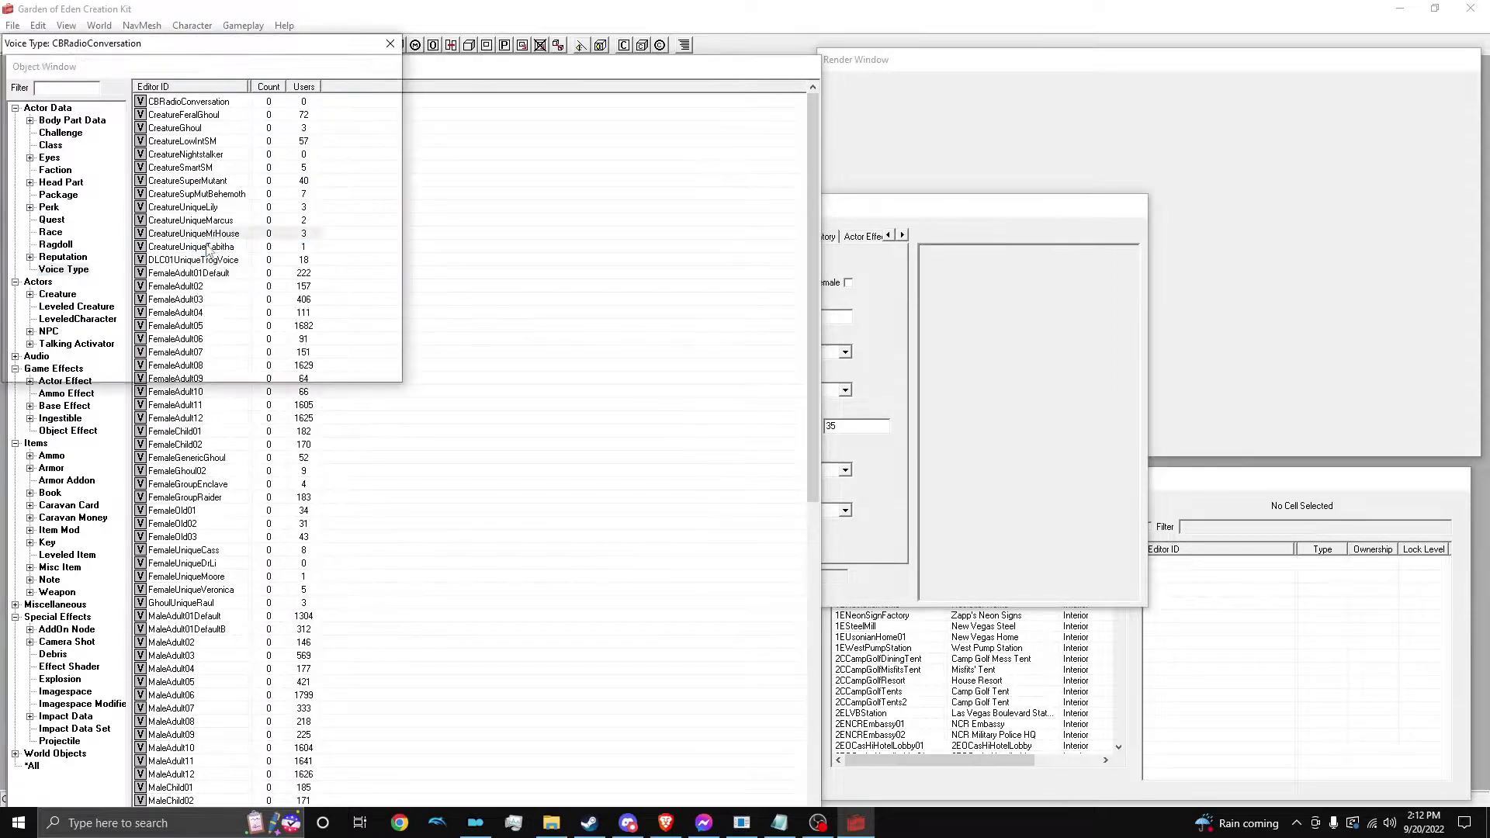
{"action": "right_click", "coordinate": [25, 142]}
{"action": "left_click", "coordinate": [46, 149]}
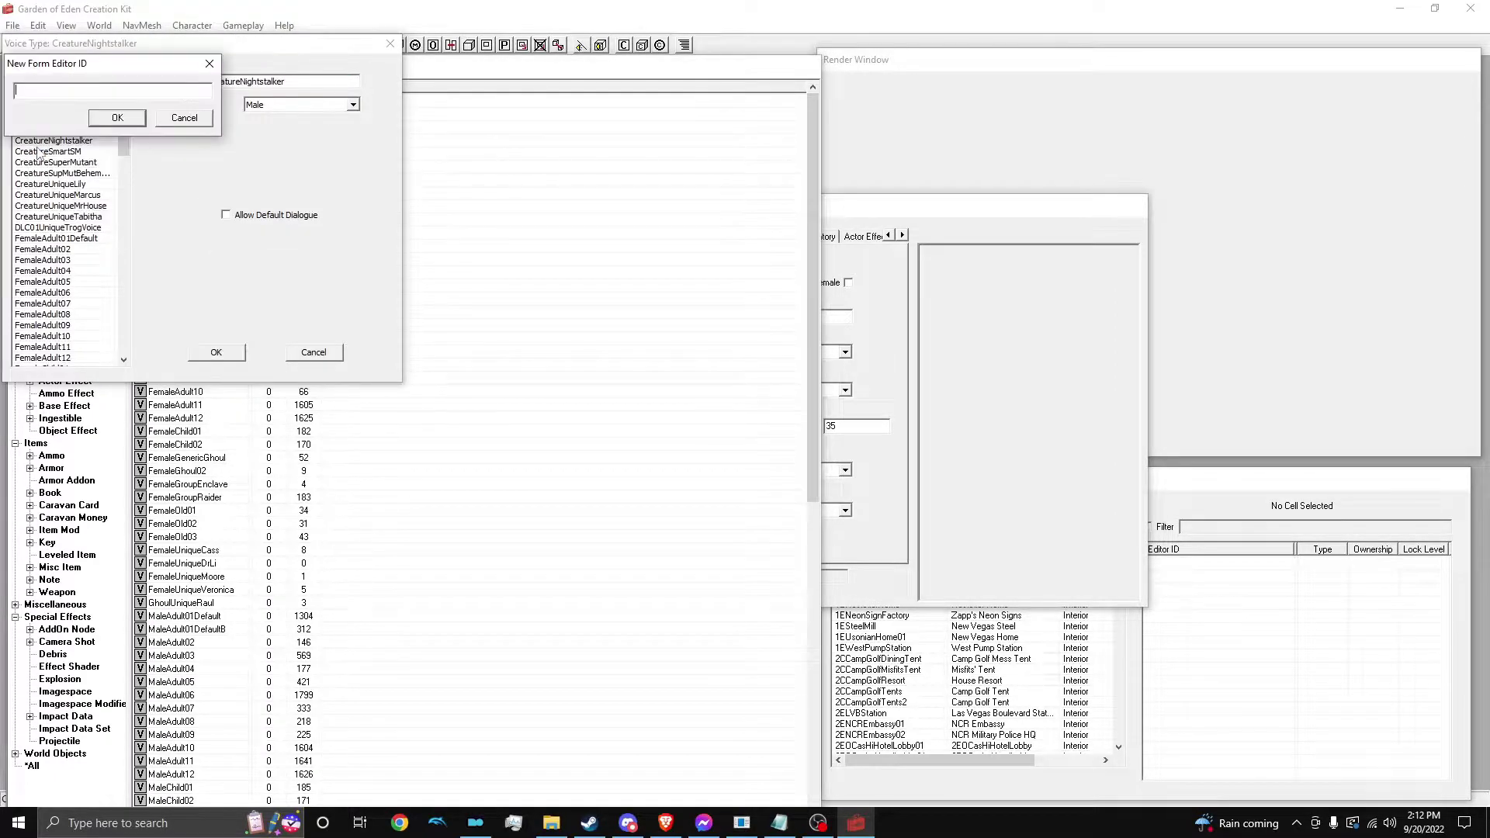
{"action": "type", "text": "HarryVoice"}
{"action": "key", "text": "Return"}
{"action": "left_click", "coordinate": [216, 351]}
Assign the HarryVoice voice type to the Harry NPC and accept the NPC's settings
{"action": "left_click", "coordinate": [742, 352]}
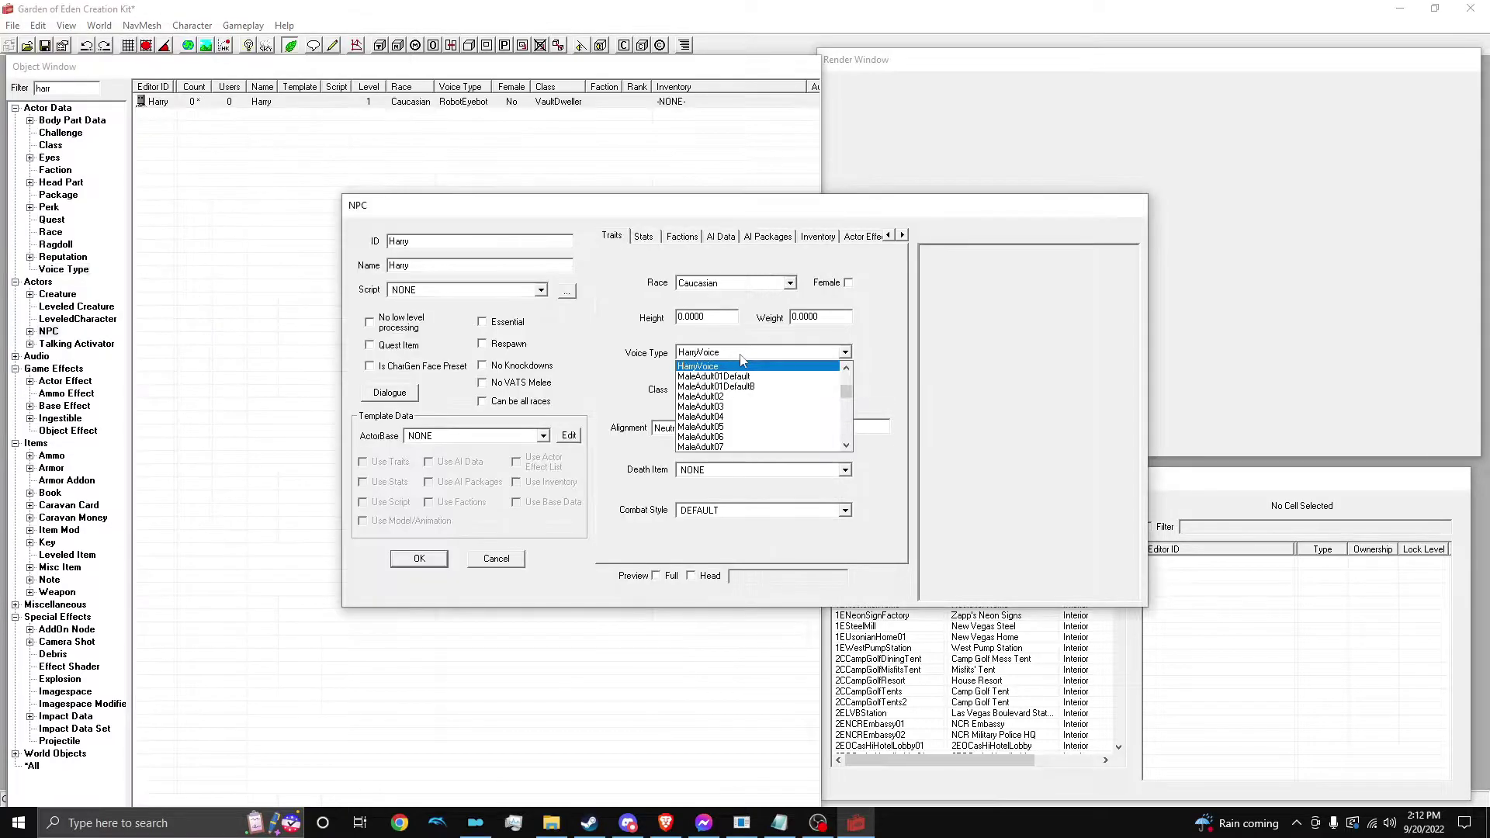
{"action": "left_click", "coordinate": [729, 366]}
{"action": "left_click", "coordinate": [419, 559]}
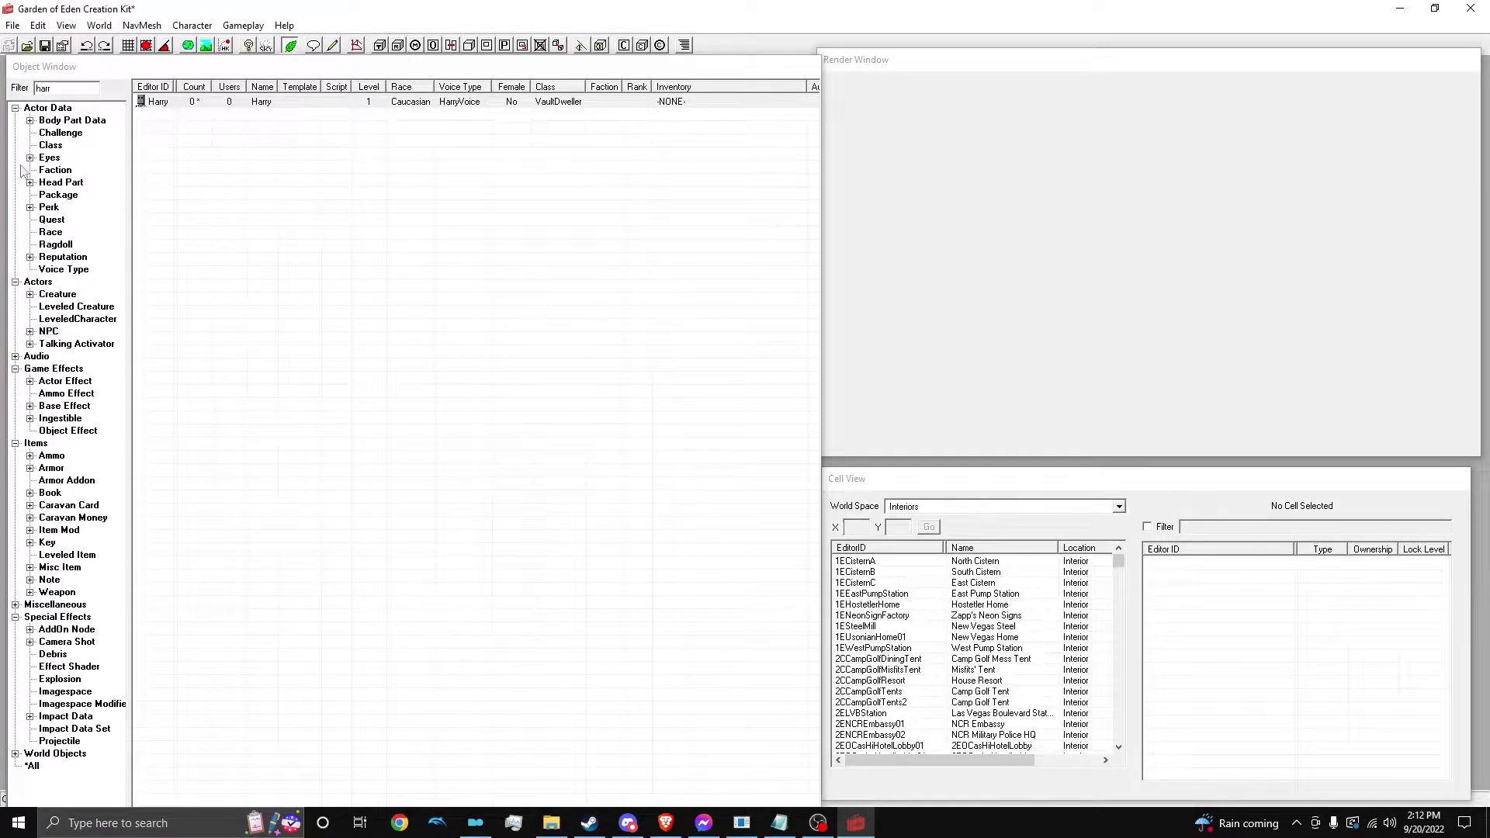
Create a new quest with the ID HarryDialogueQuest and priority 50
{"action": "left_click", "coordinate": [52, 219]}
{"action": "right_click", "coordinate": [179, 178]}
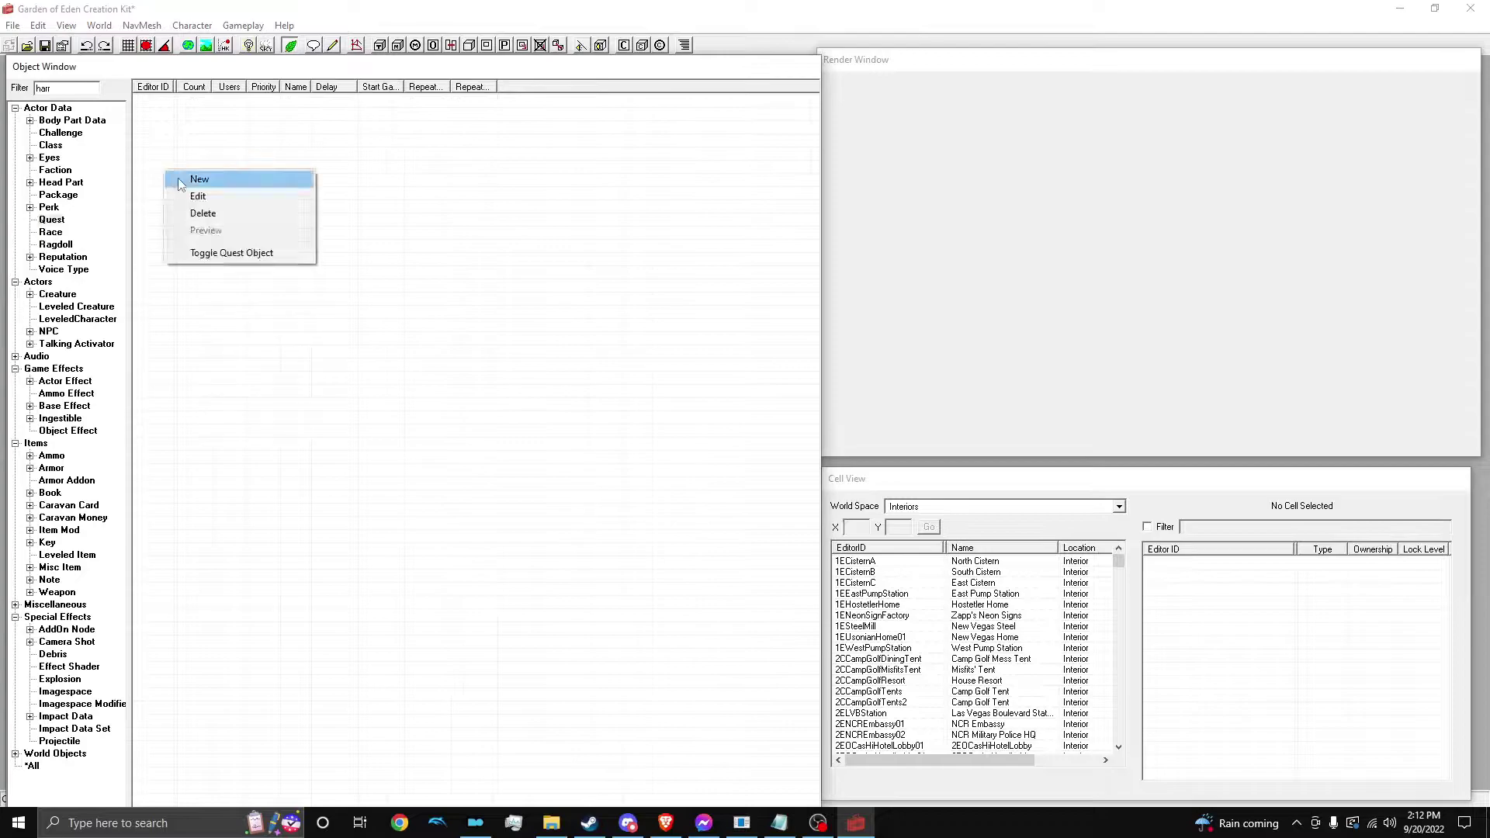
{"action": "left_click", "coordinate": [180, 182]}
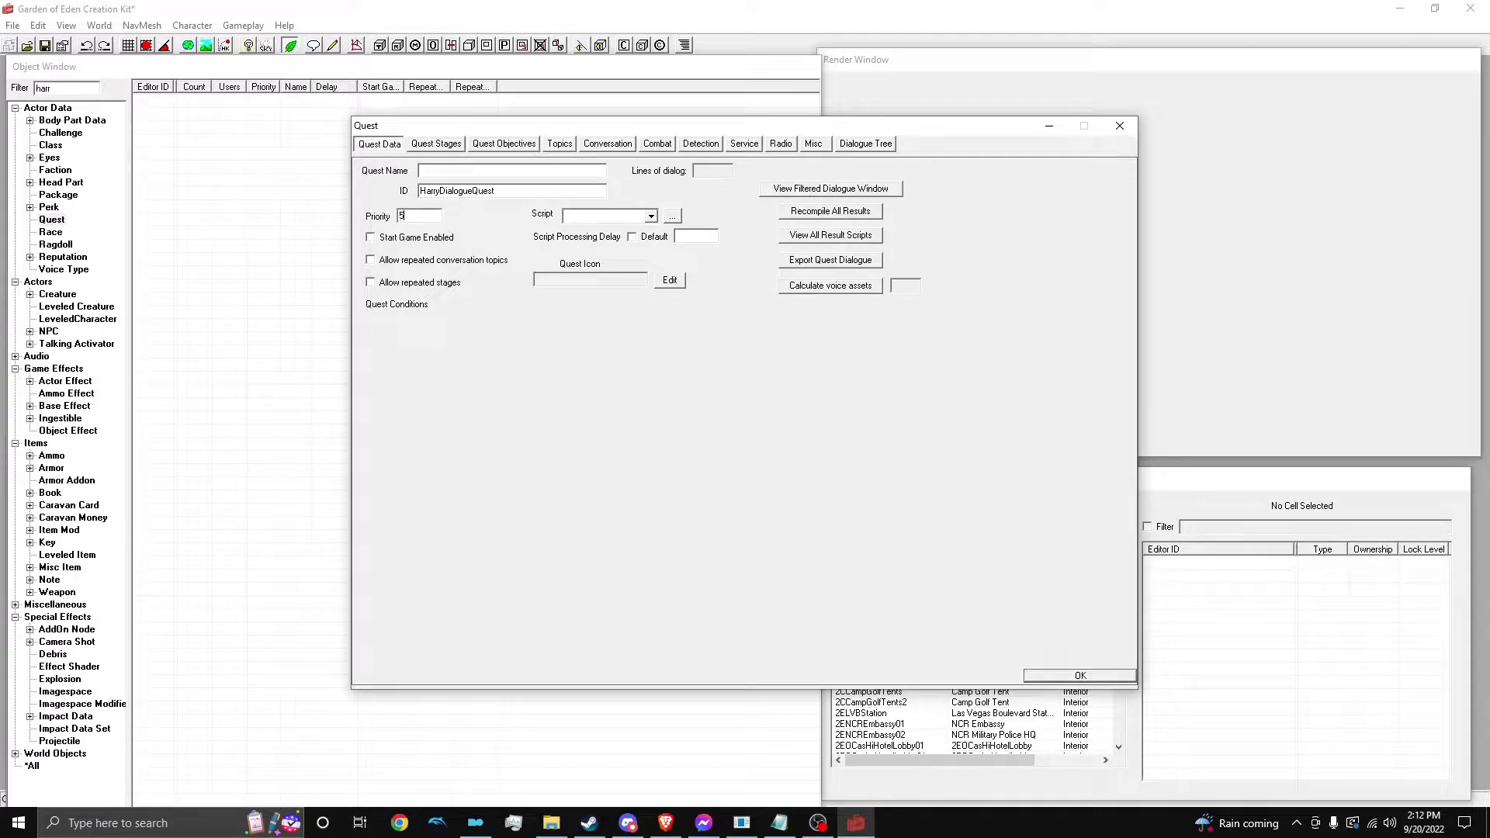
{"action": "type", "text": "0"}
{"action": "left_click", "coordinate": [1076, 676]}
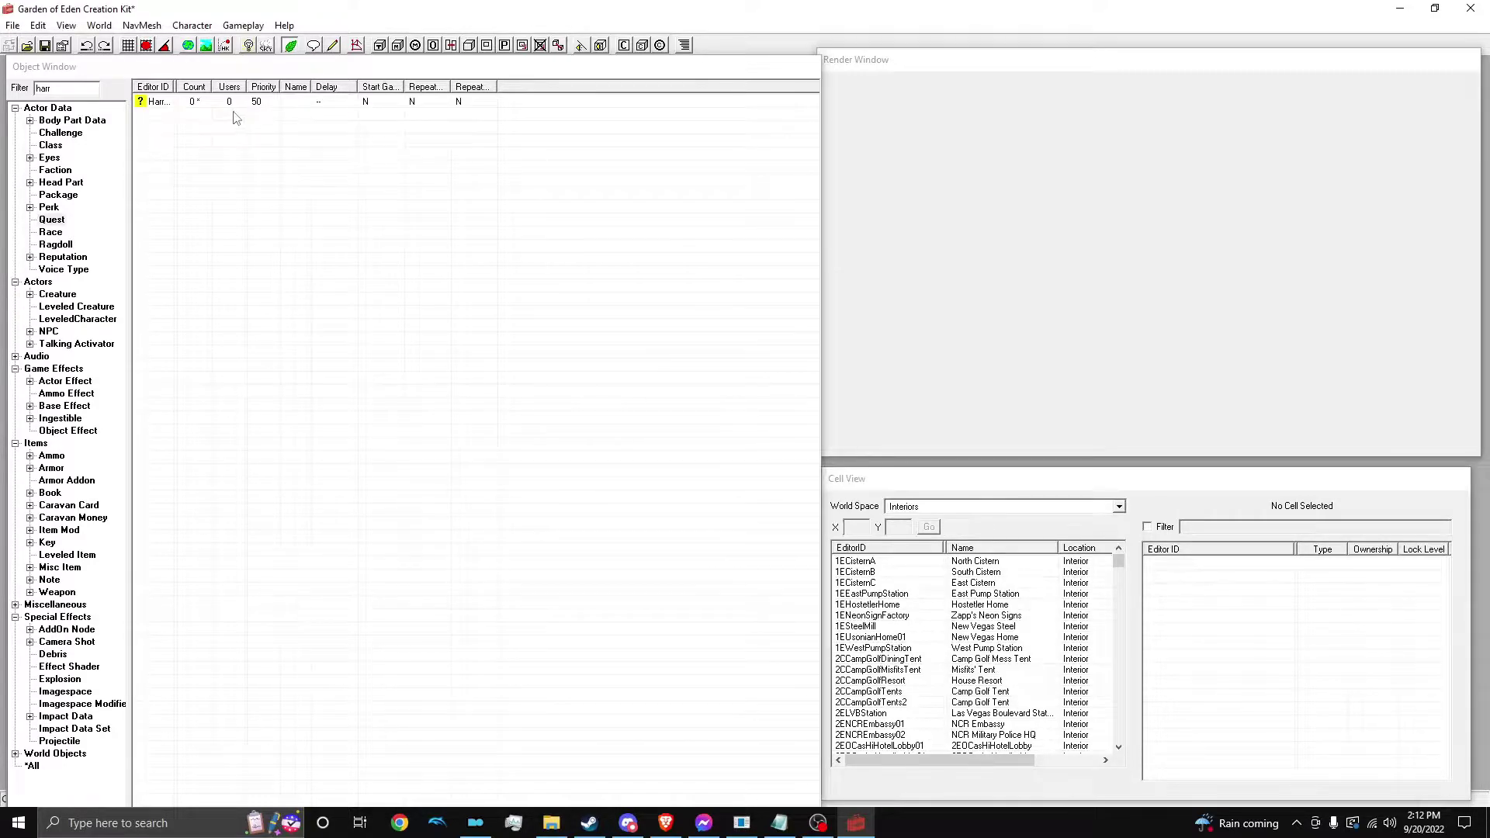
Save the plugin under the name Harry
{"action": "left_click", "coordinate": [45, 45]}
{"action": "type", "text": "Harry"}
{"action": "key", "text": "Return"}
Open HarryDialogueQuest and add the GREETING topic to its dialogue topics
{"action": "double_click", "coordinate": [152, 102]}
{"action": "left_click", "coordinate": [560, 144]}
{"action": "right_click", "coordinate": [425, 212]}
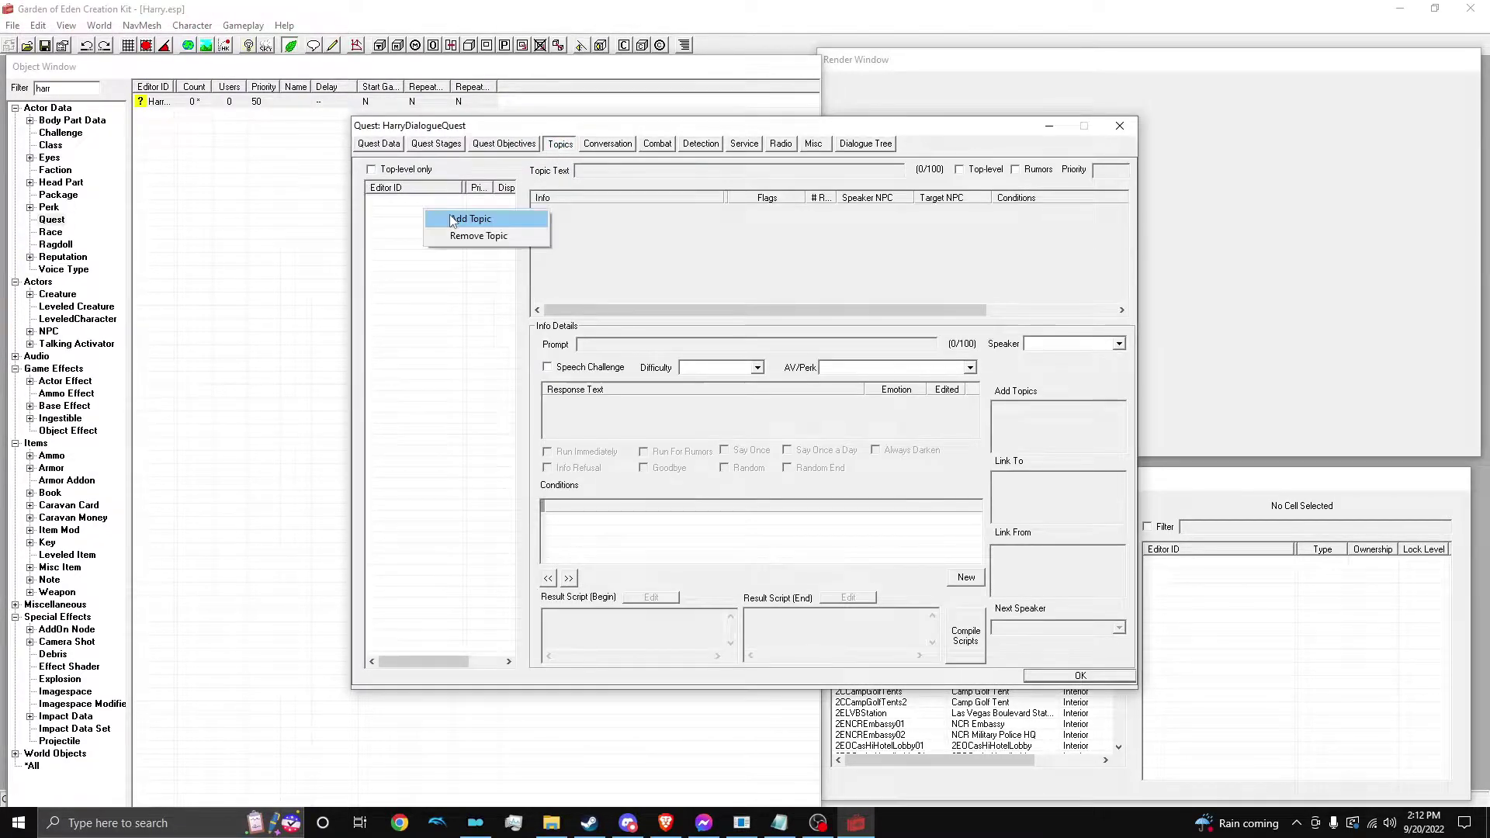
{"action": "left_click", "coordinate": [471, 219]}
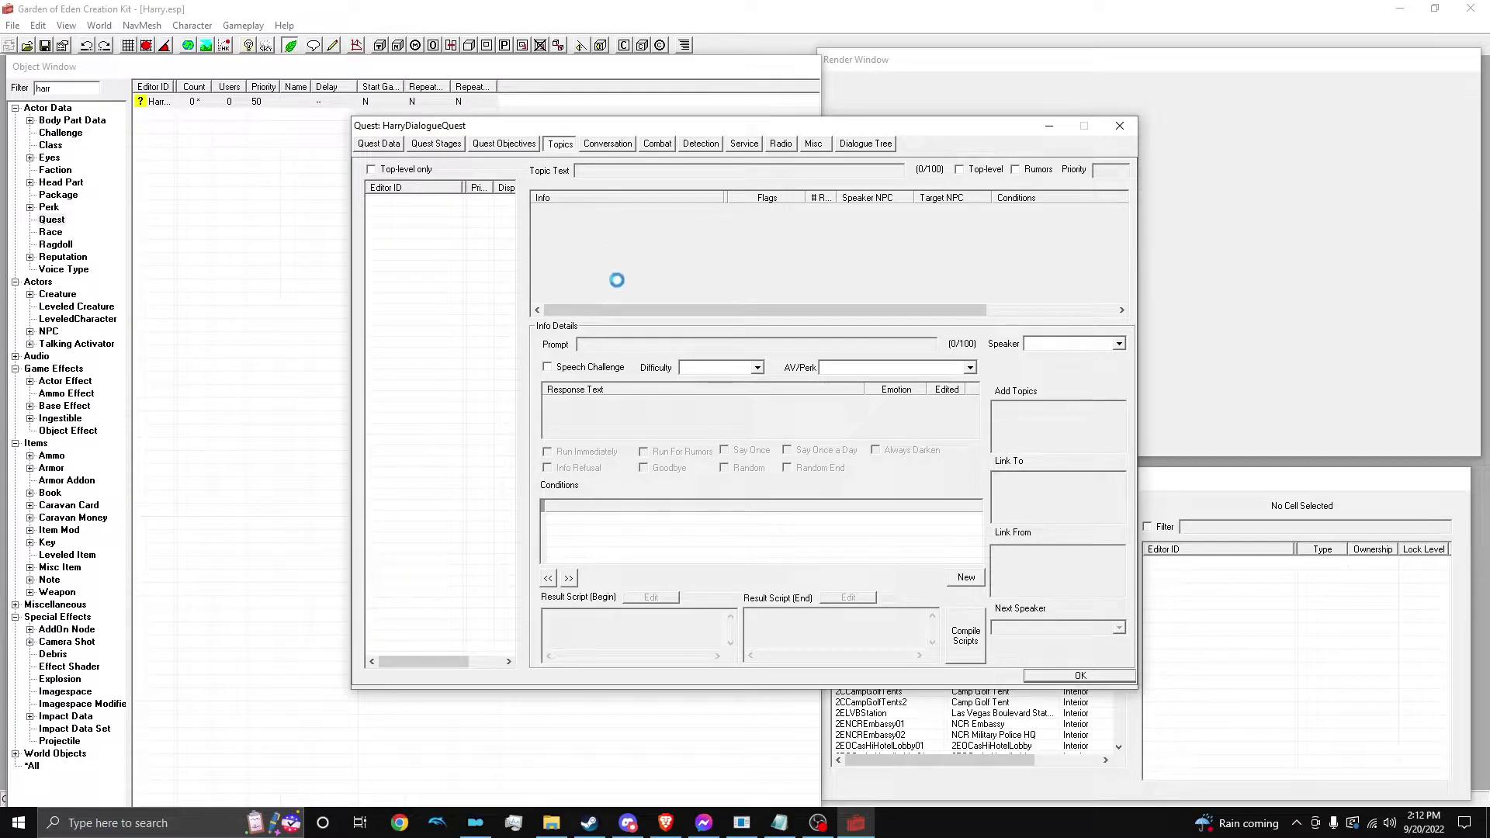
{"action": "type", "text": "gree"}
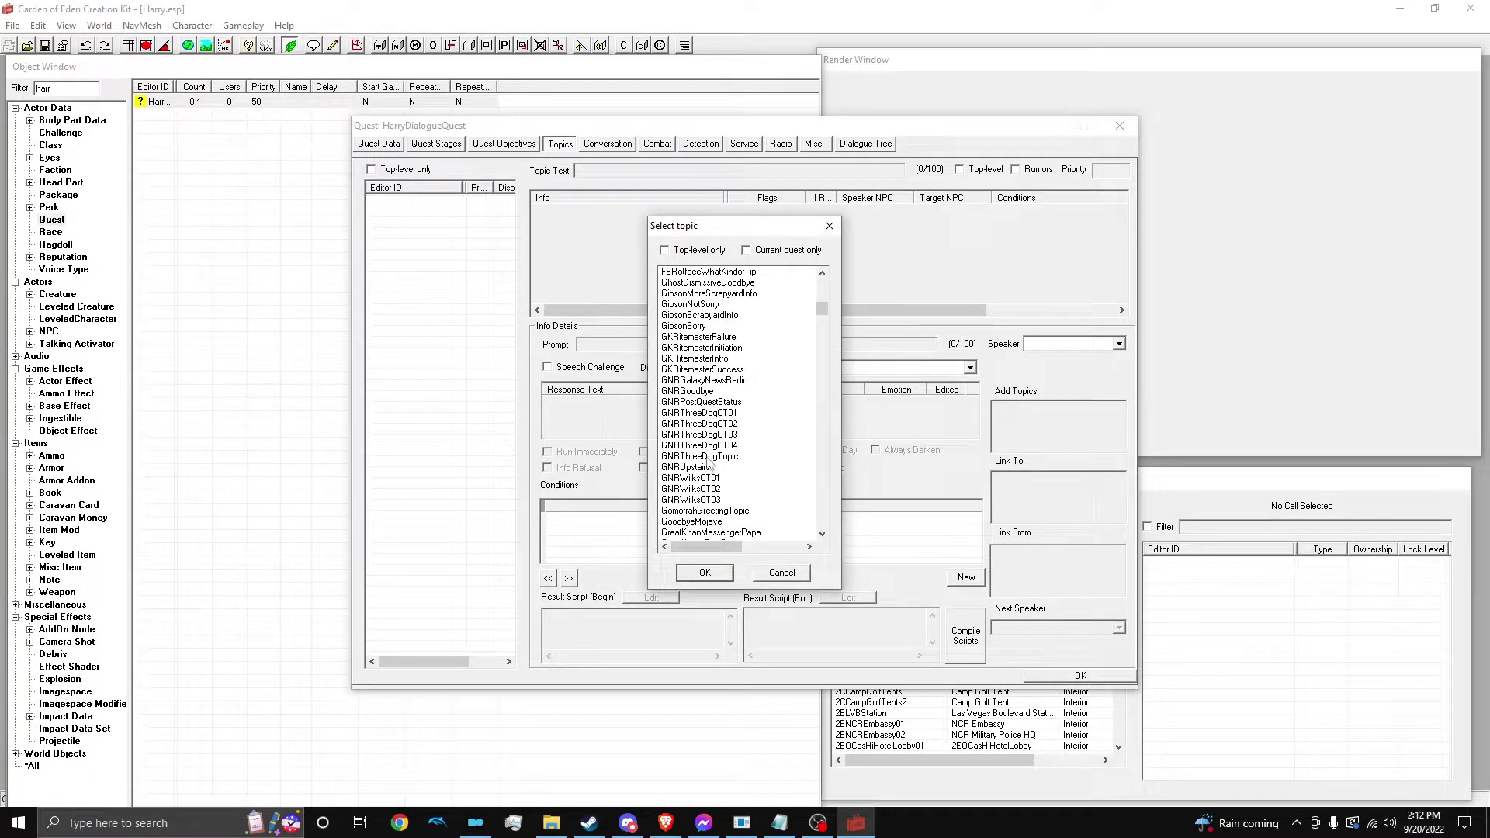
{"action": "left_click", "coordinate": [707, 465]}
{"action": "type", "text": "gree"}
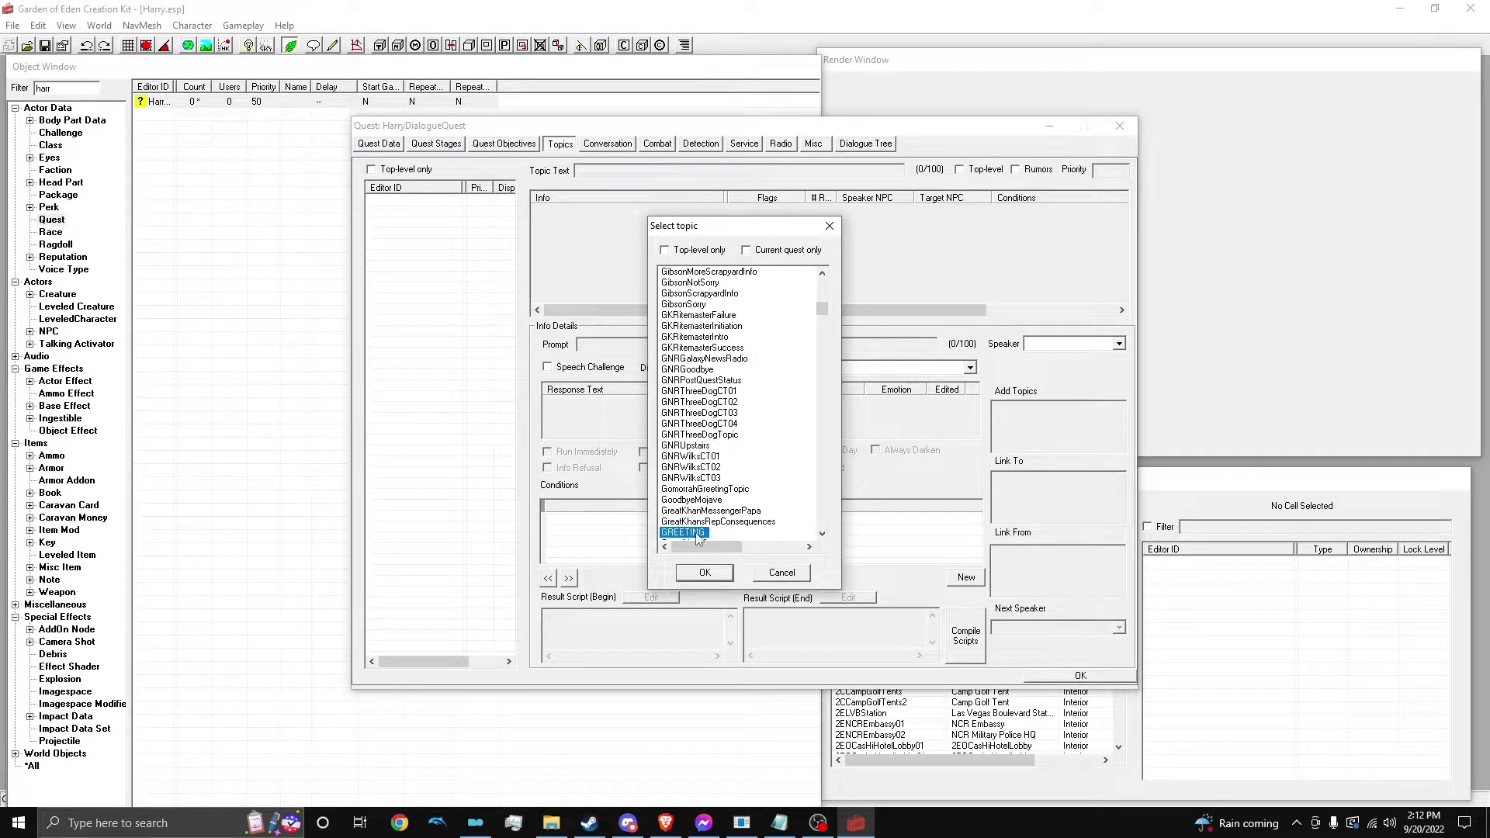
{"action": "double_click", "coordinate": [698, 534]}
Add a new info to the GREETING topic with the response text "Hi"
{"action": "right_click", "coordinate": [574, 222]}
{"action": "left_click", "coordinate": [592, 230]}
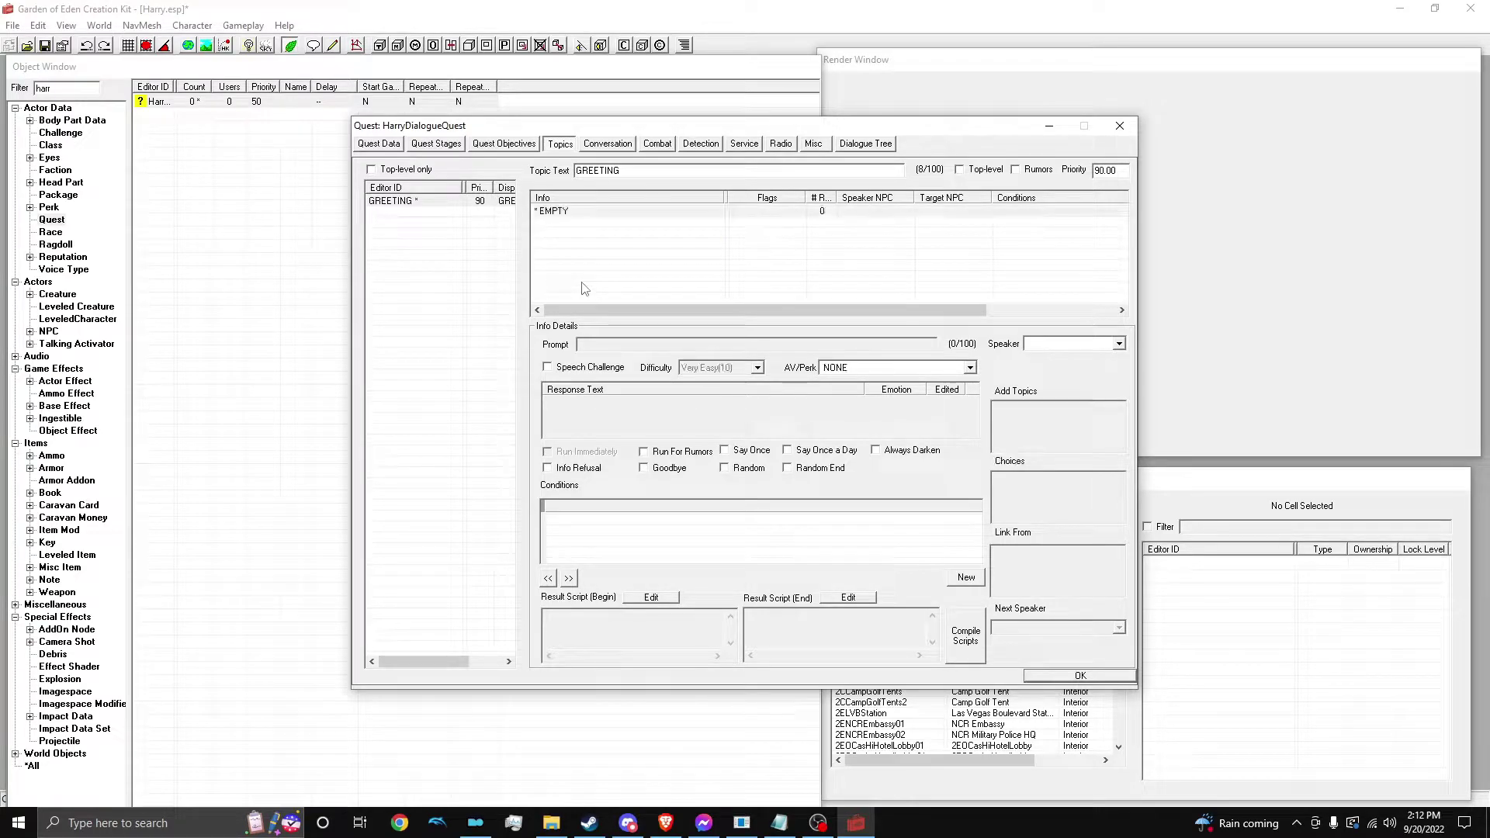
{"action": "type", "text": "Hi"}
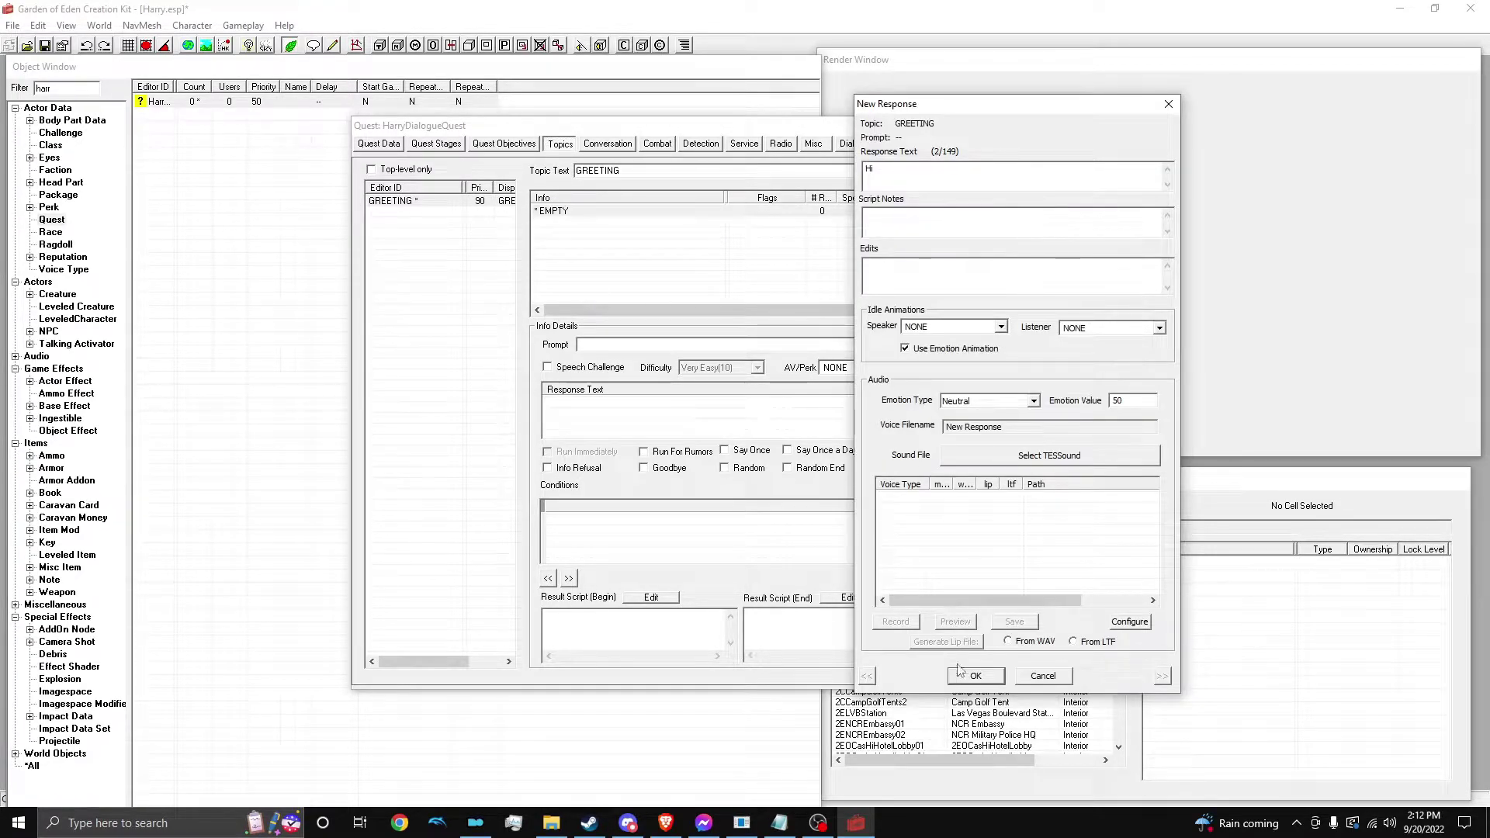
{"action": "left_click", "coordinate": [981, 683]}
{"action": "left_click", "coordinate": [826, 300]}
{"action": "left_click", "coordinate": [978, 676]}
Add a GetIsID condition to the "Hi" response with Harry as the object and a value of 1
{"action": "right_click", "coordinate": [673, 545]}
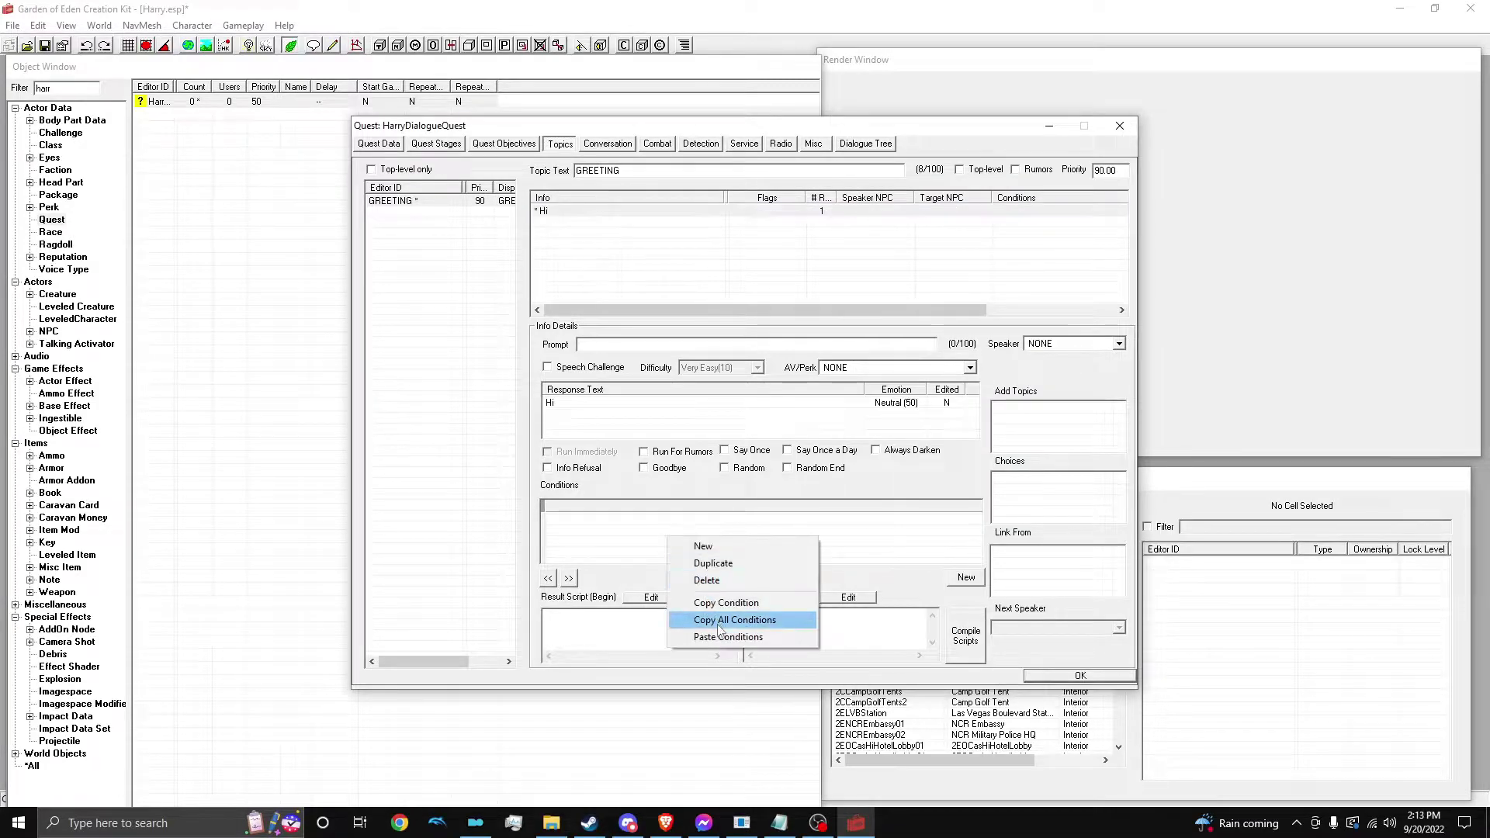
{"action": "left_click", "coordinate": [703, 546]}
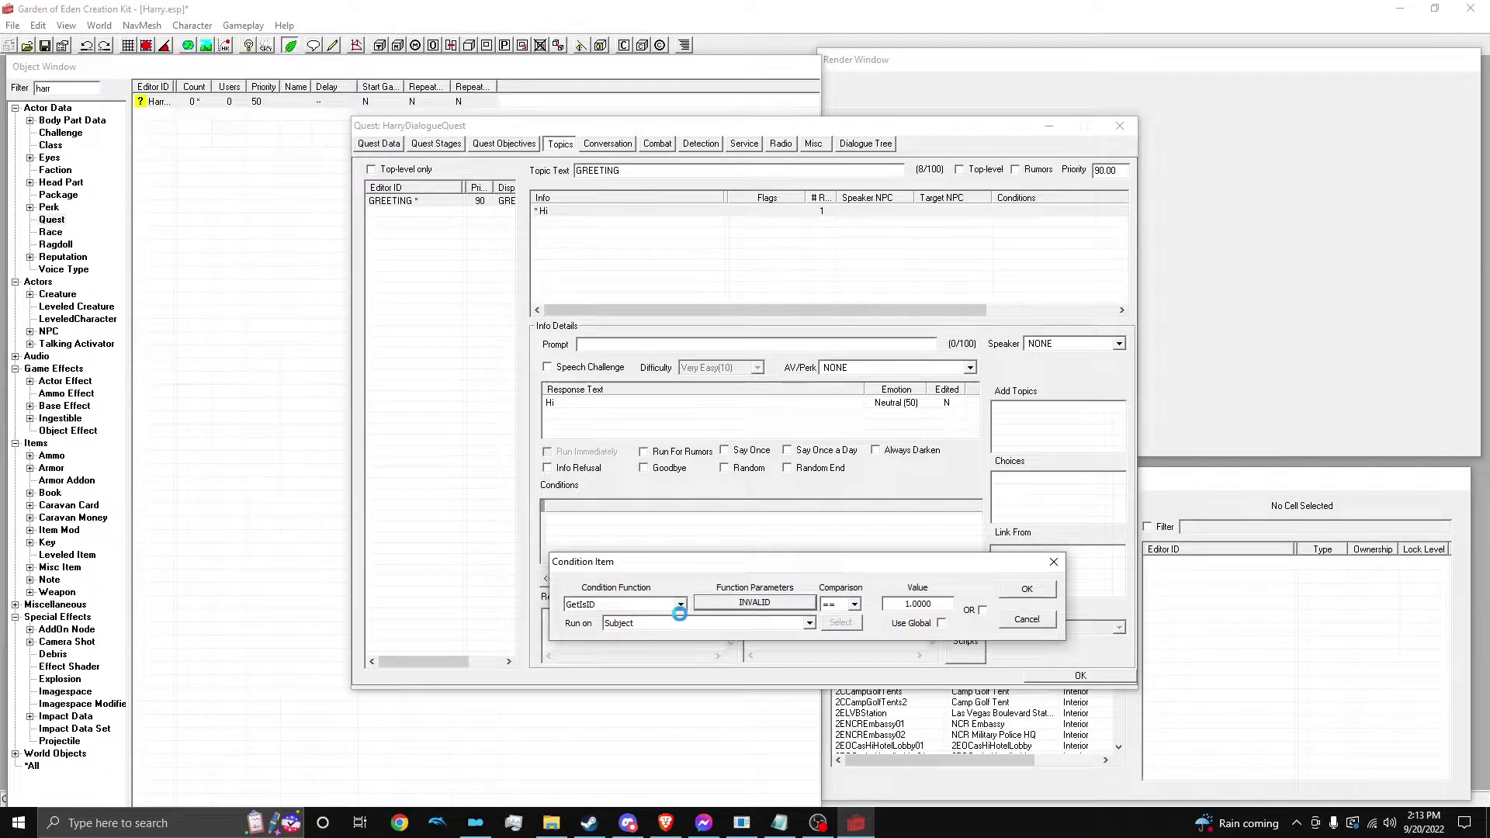
{"action": "left_click", "coordinate": [677, 652]}
{"action": "type", "text": "gar"}
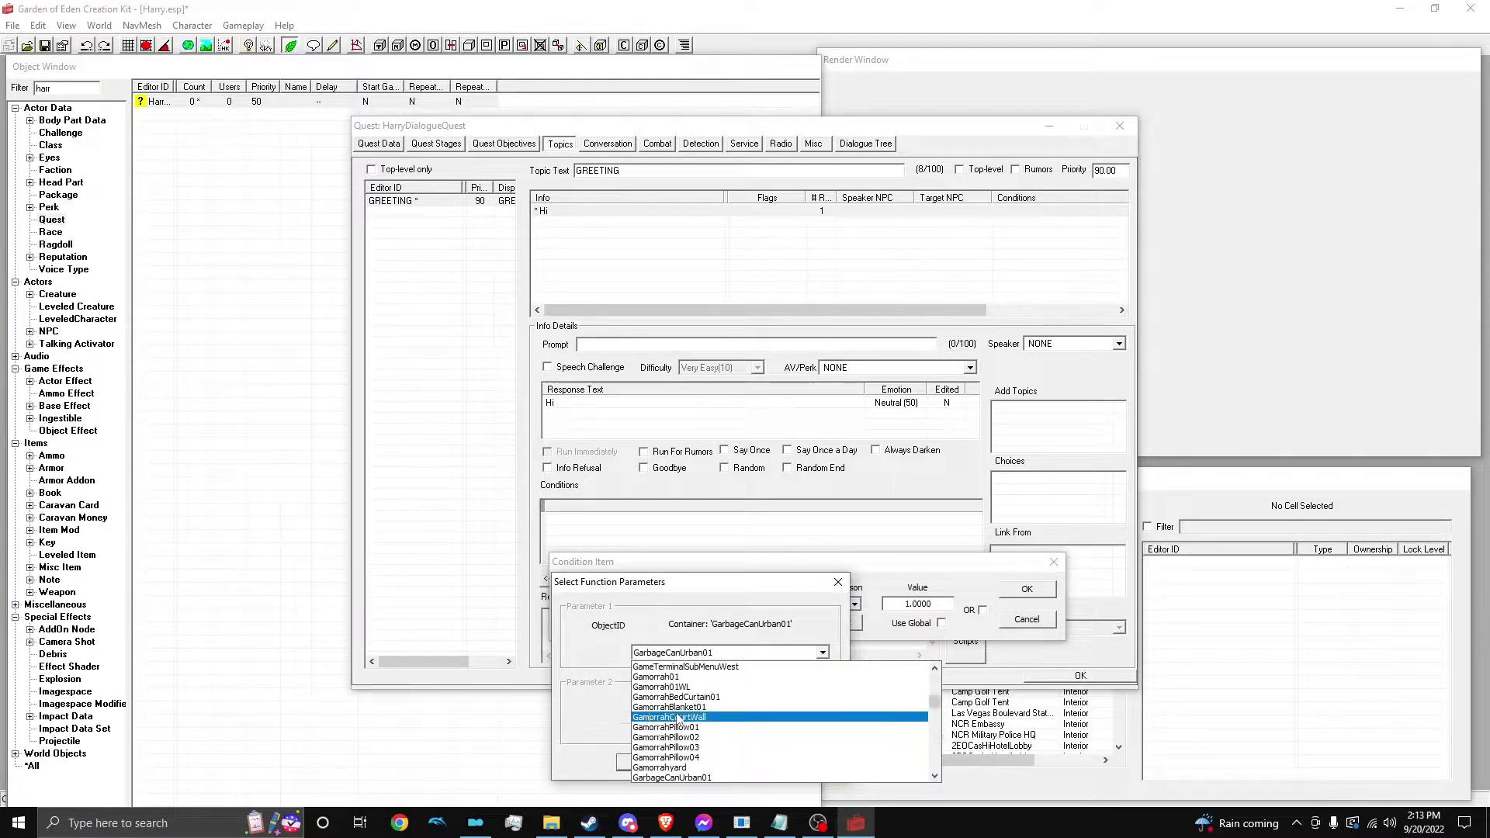
{"action": "left_click", "coordinate": [673, 717]}
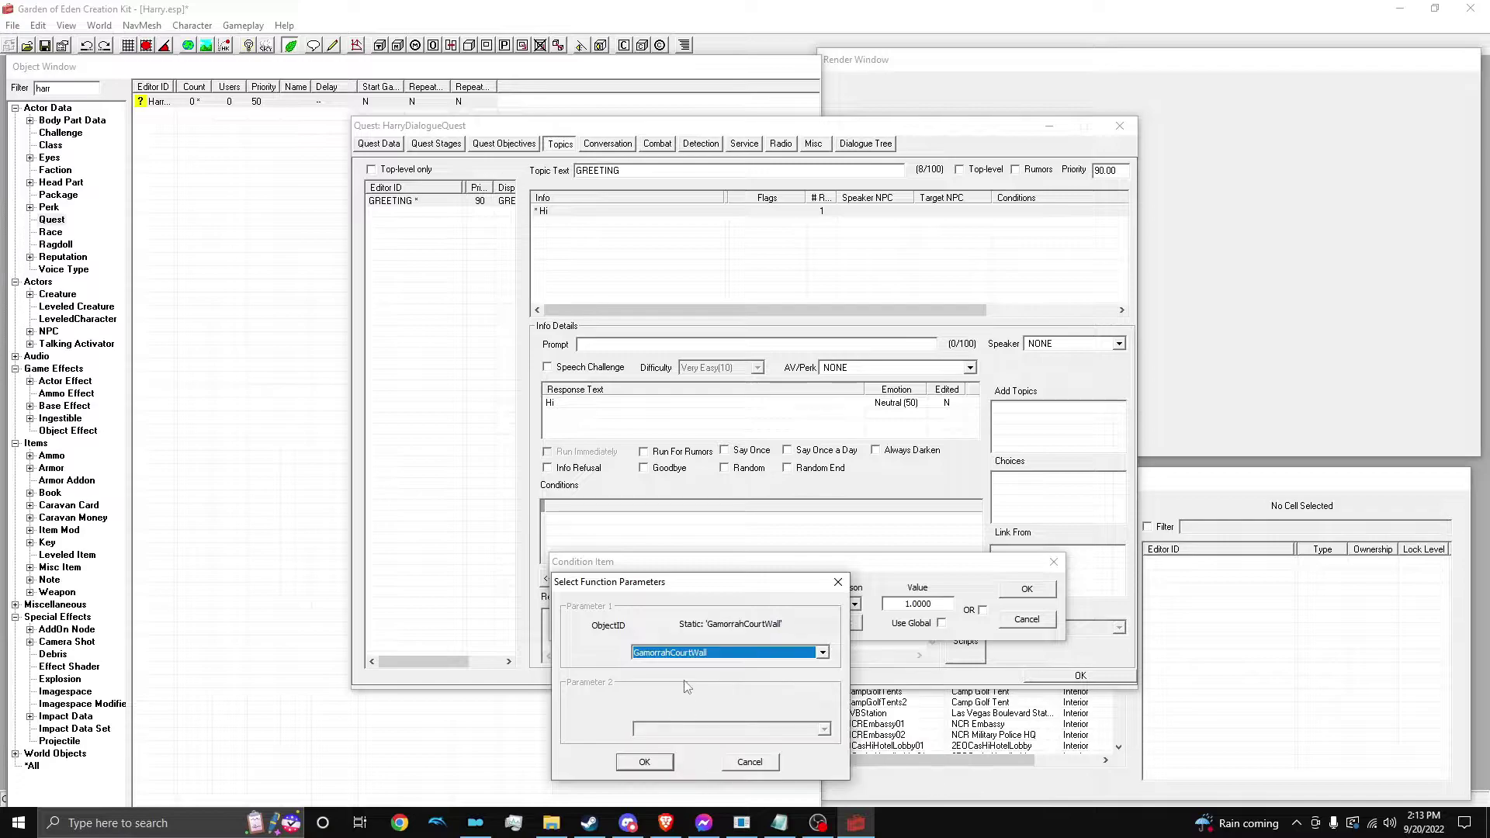
{"action": "left_click", "coordinate": [688, 655]}
{"action": "type", "text": "harry"}
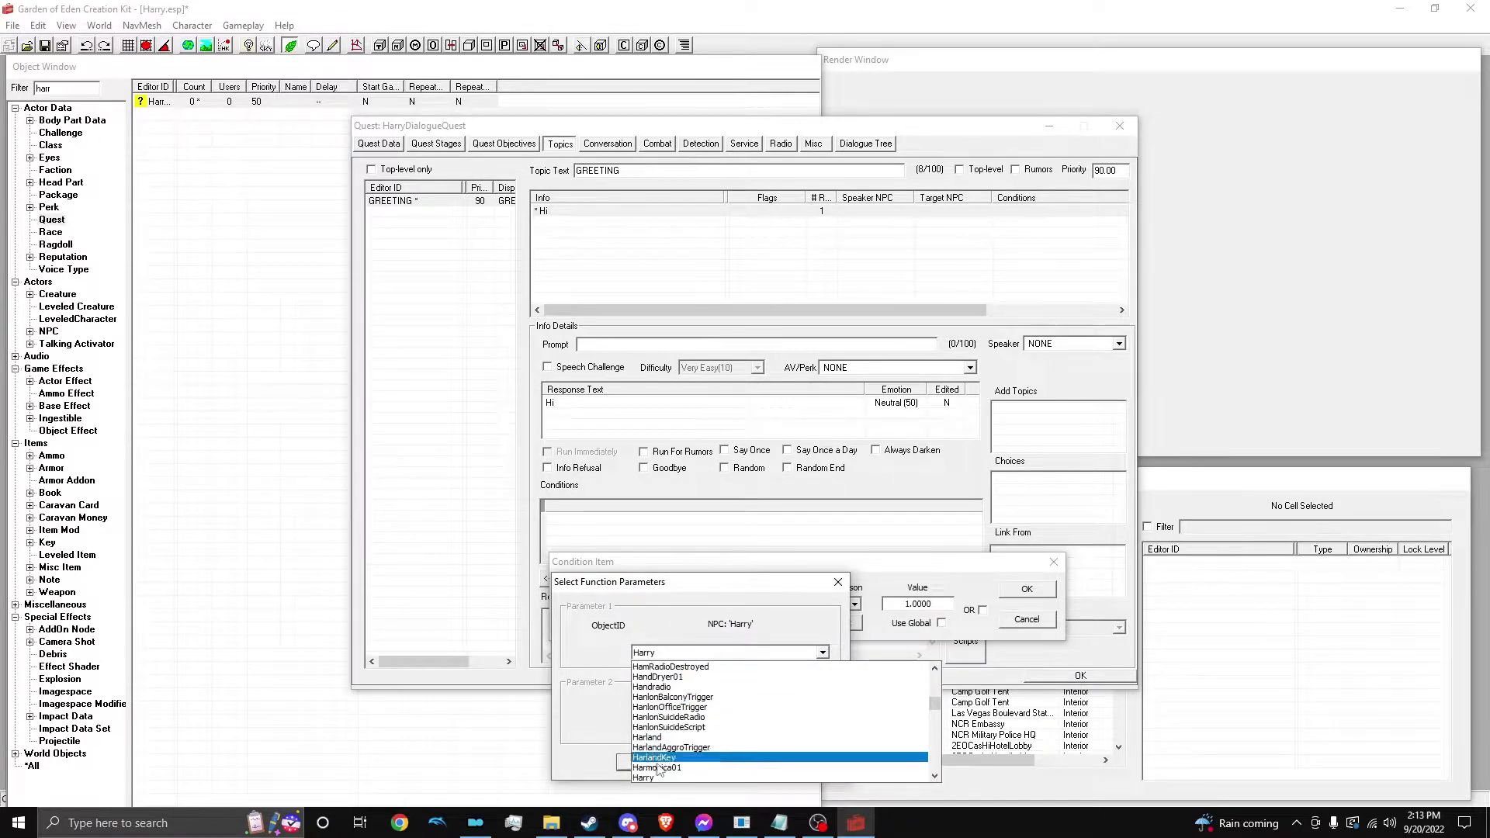
{"action": "left_click", "coordinate": [659, 777]}
{"action": "left_click", "coordinate": [645, 762]}
{"action": "left_click", "coordinate": [1014, 594]}
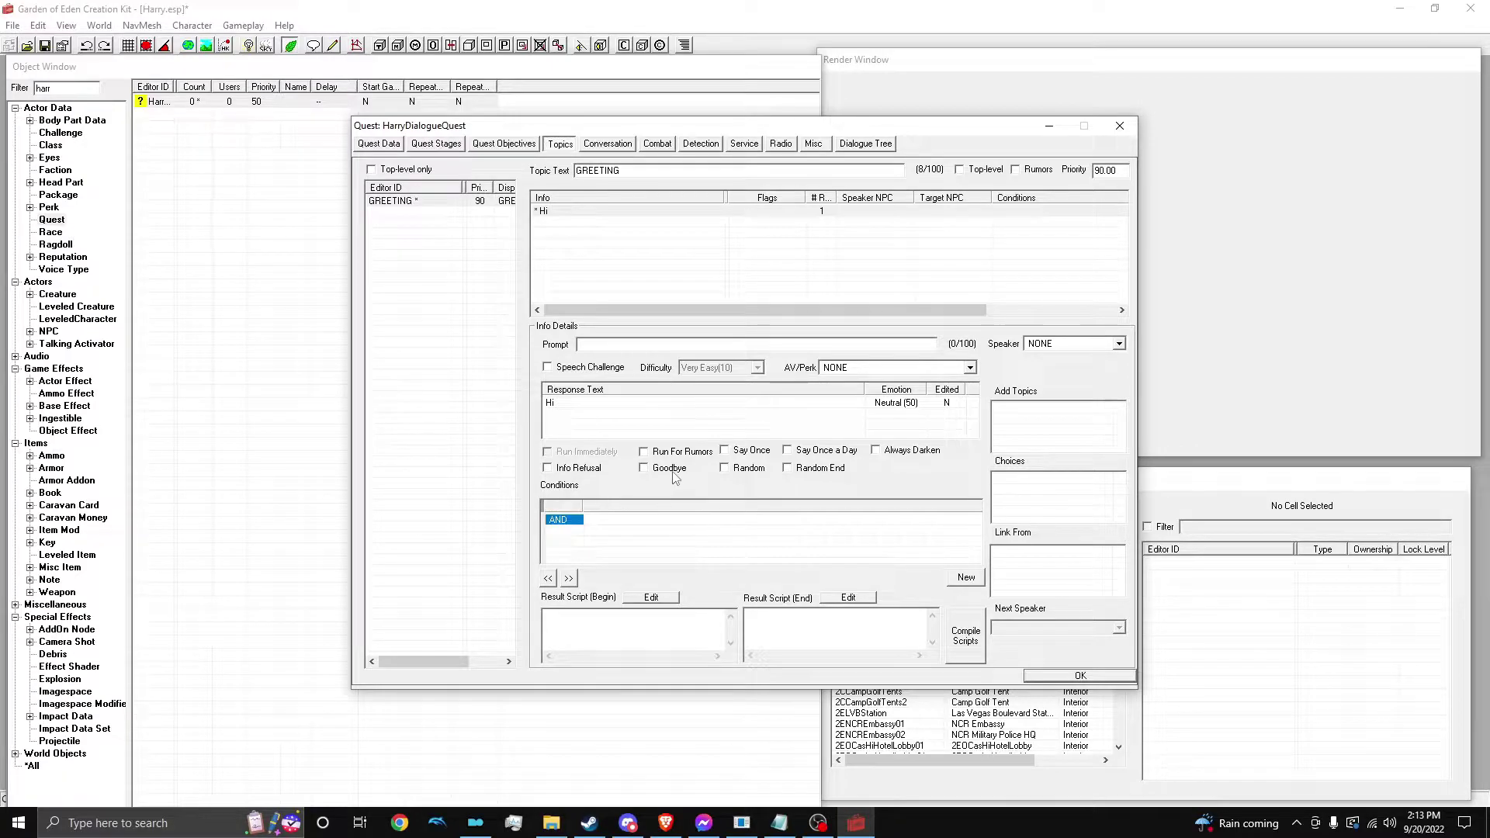
Create a new topic named HarryGiveTopic and add it to the quest
{"action": "right_click", "coordinate": [425, 243]}
{"action": "left_click", "coordinate": [454, 246]}
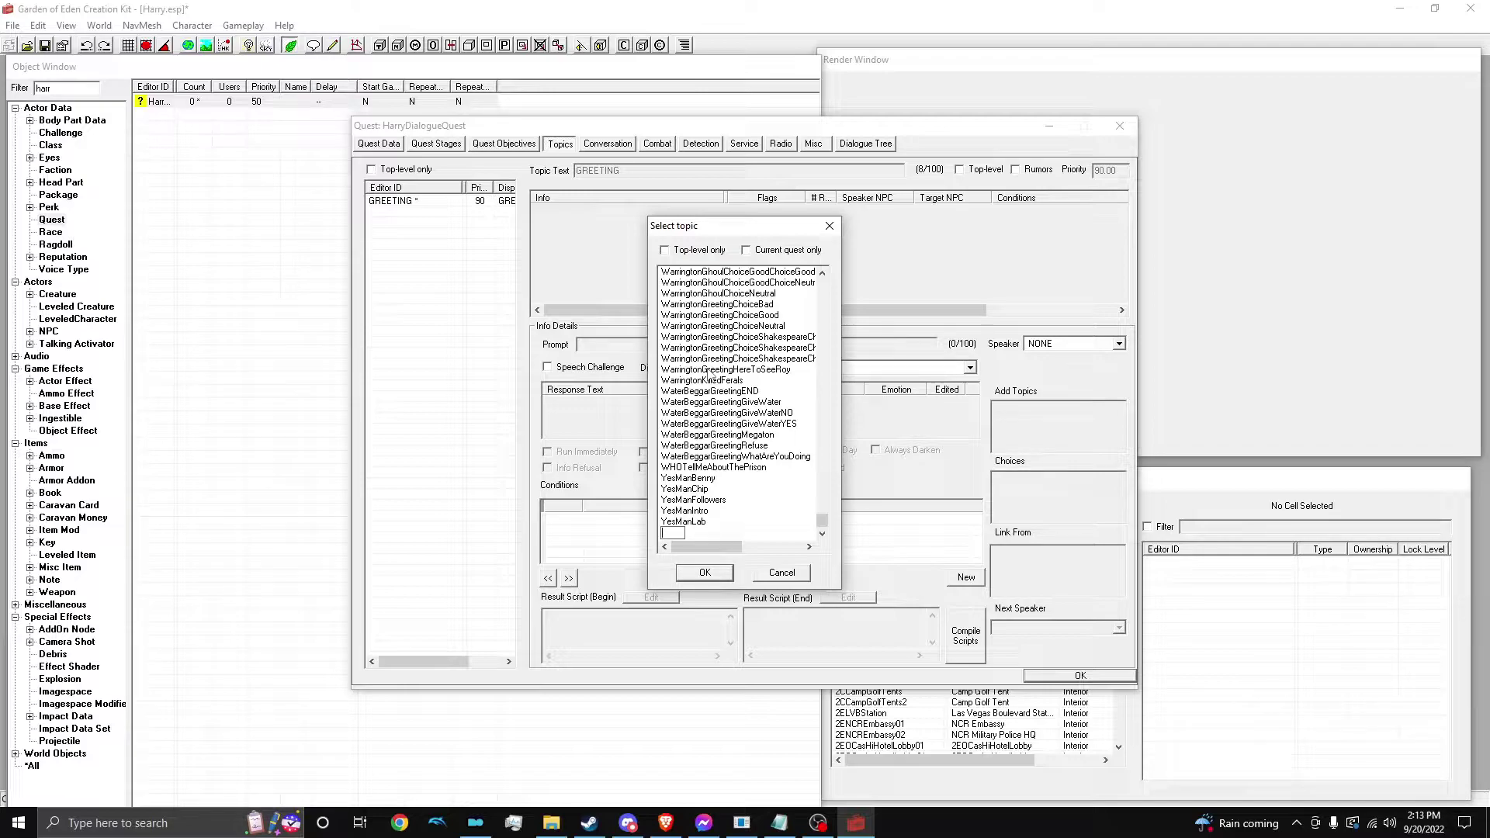
{"action": "type", "text": "HarryGiveTopic"}
{"action": "left_click", "coordinate": [688, 548]}
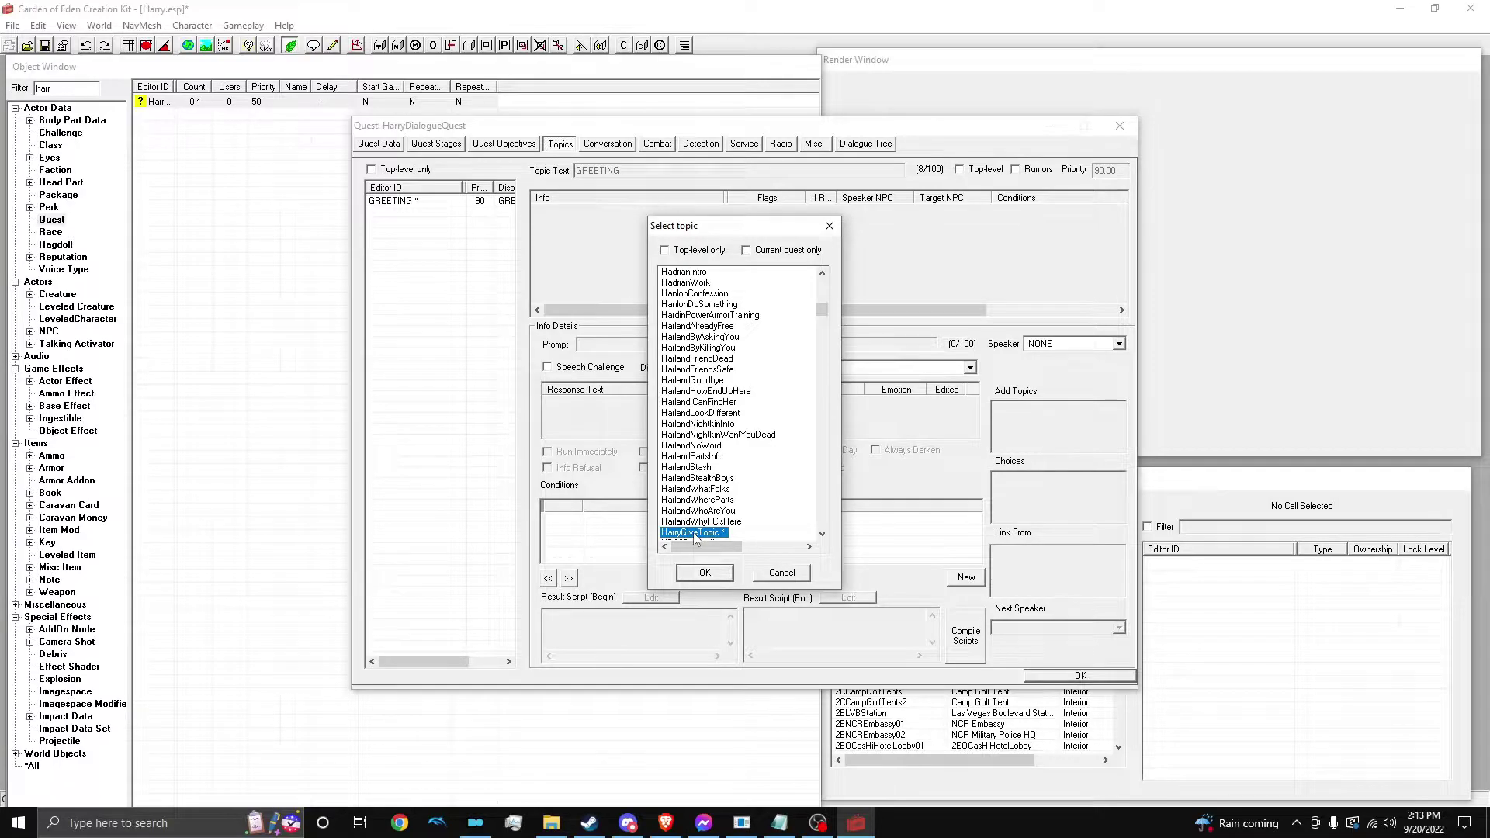
{"action": "double_click", "coordinate": [694, 534]}
Add a new info to HarryGiveTopic with the response text "Alright here you go."
{"action": "left_click", "coordinate": [421, 210]}
{"action": "right_click", "coordinate": [614, 237]}
{"action": "left_click", "coordinate": [629, 242]}
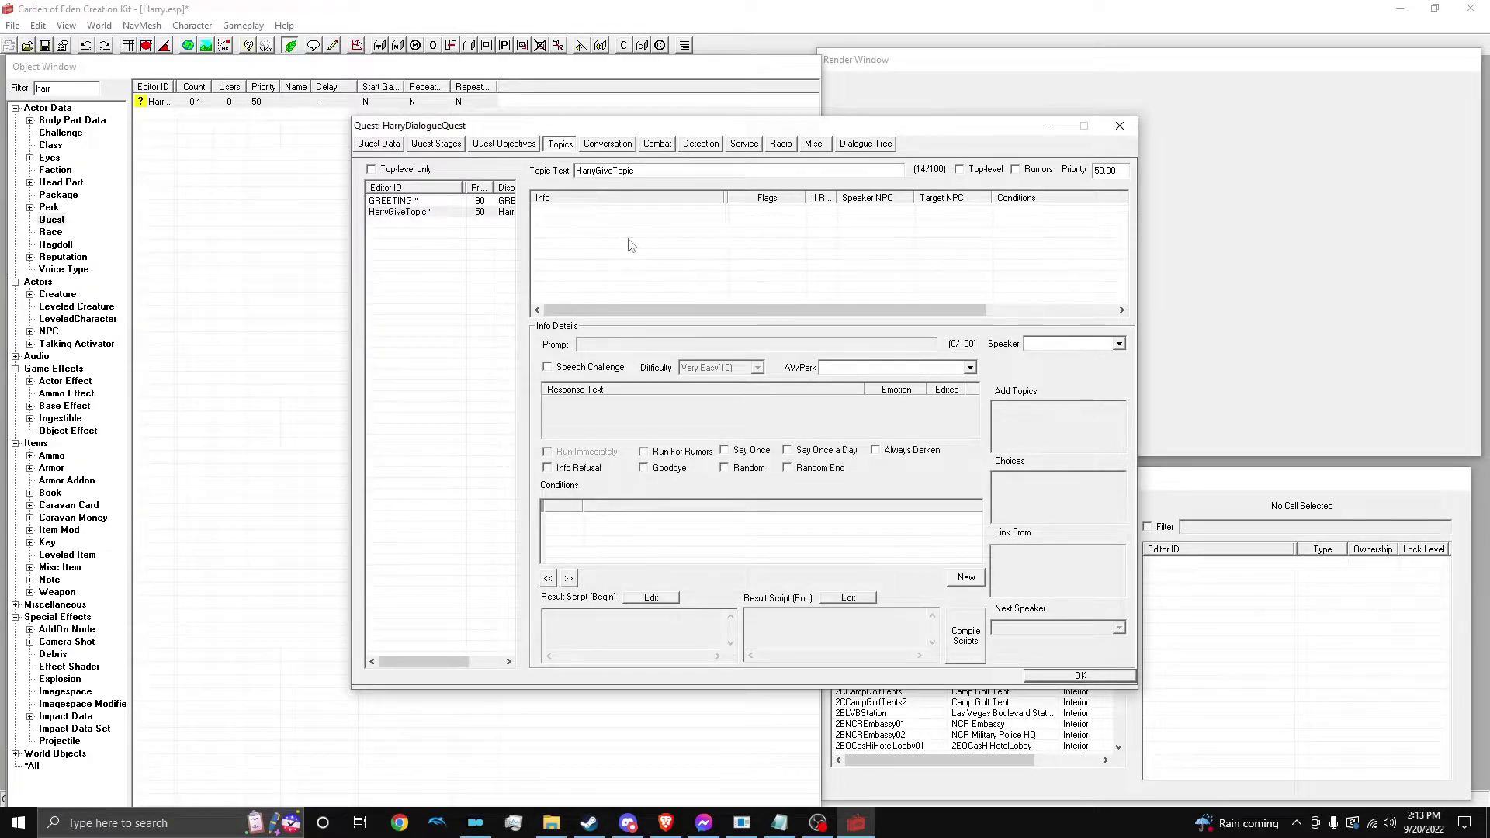
{"action": "type", "text": "Alr"}
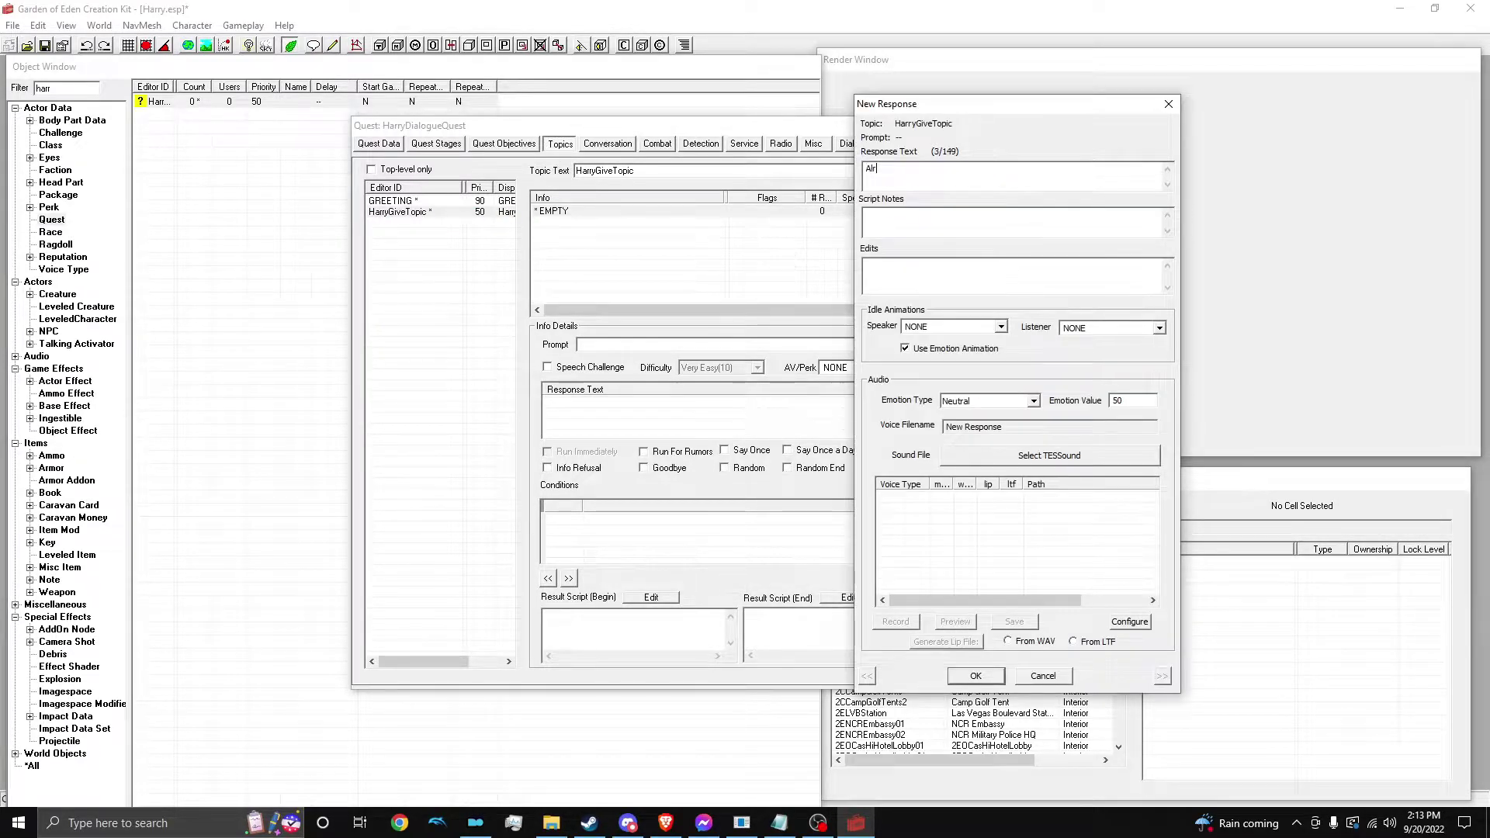
{"action": "type", "text": "ight here you go."}
{"action": "left_click", "coordinate": [962, 680]}
{"action": "left_click", "coordinate": [1141, 324]}
{"action": "left_click", "coordinate": [978, 672]}
Set the prompt of the HarryGiveTopic response to "May I have a weapon." and enable its Random flag
{"action": "left_click", "coordinate": [615, 344]}
{"action": "type", "text": "M"}
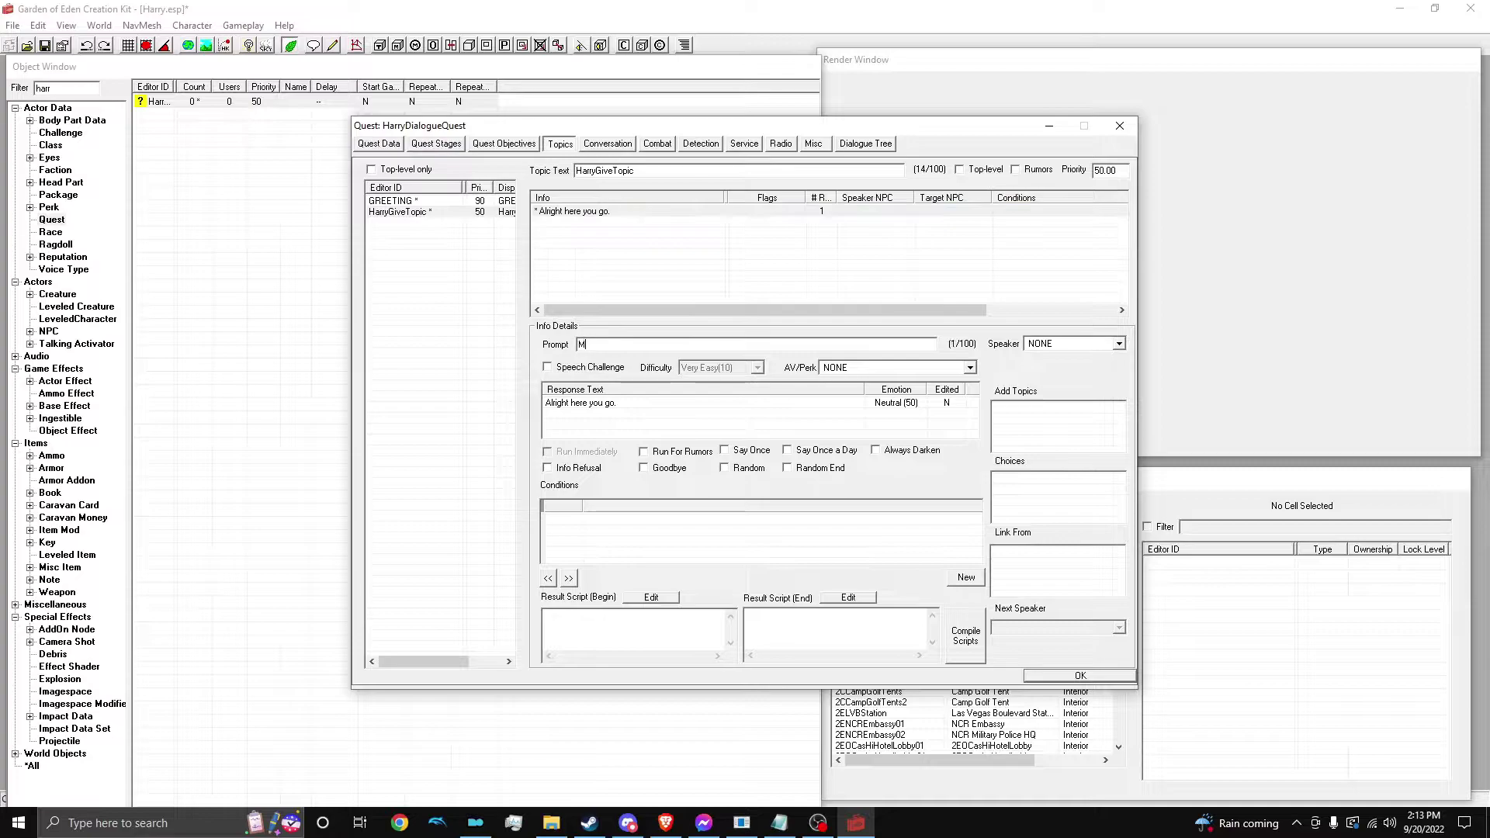
{"action": "type", "text": "ay I have a weapon"}
{"action": "left_click", "coordinate": [625, 275]}
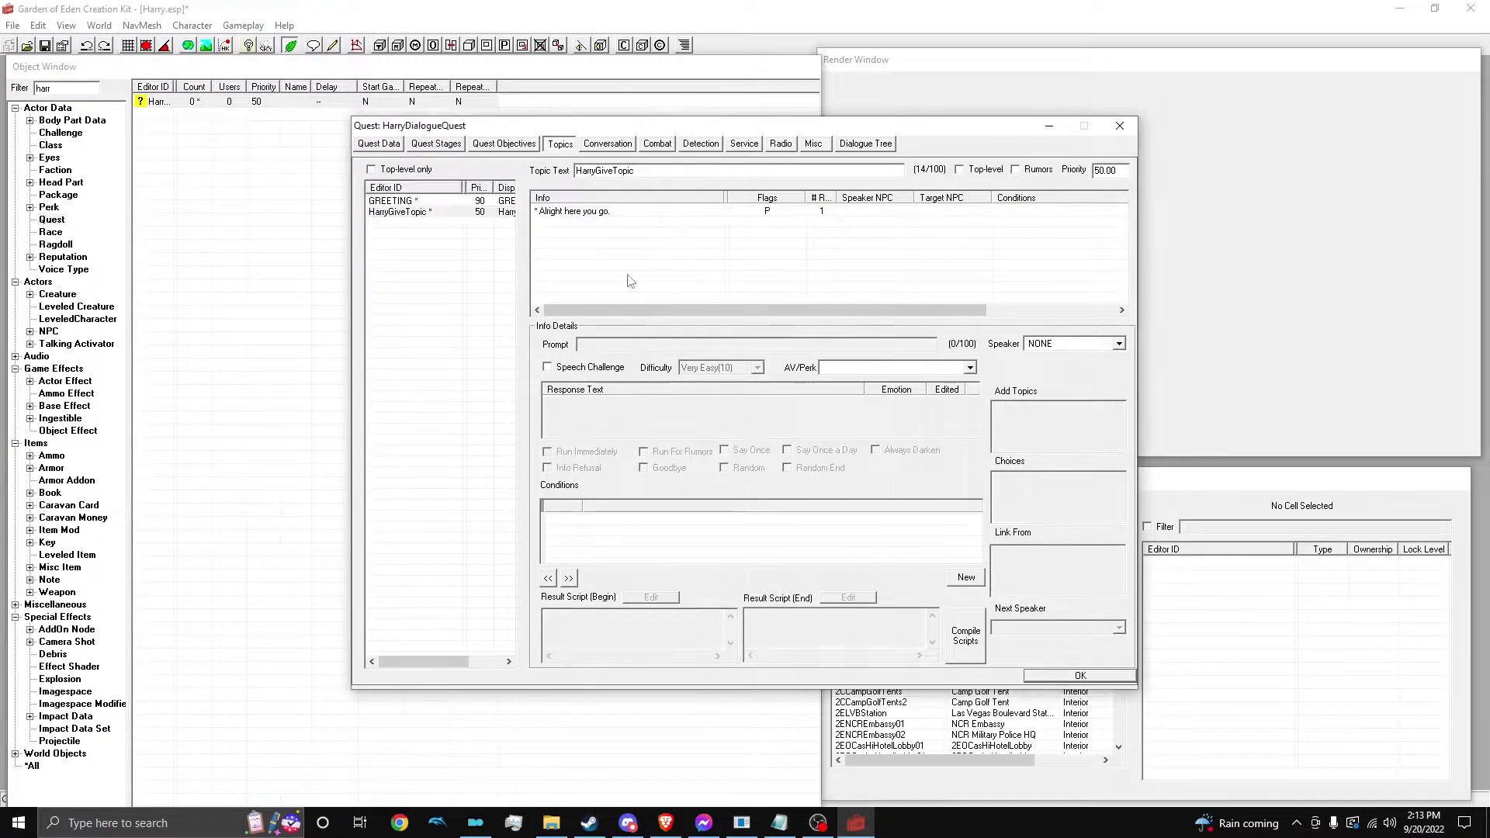
{"action": "left_click", "coordinate": [576, 213]}
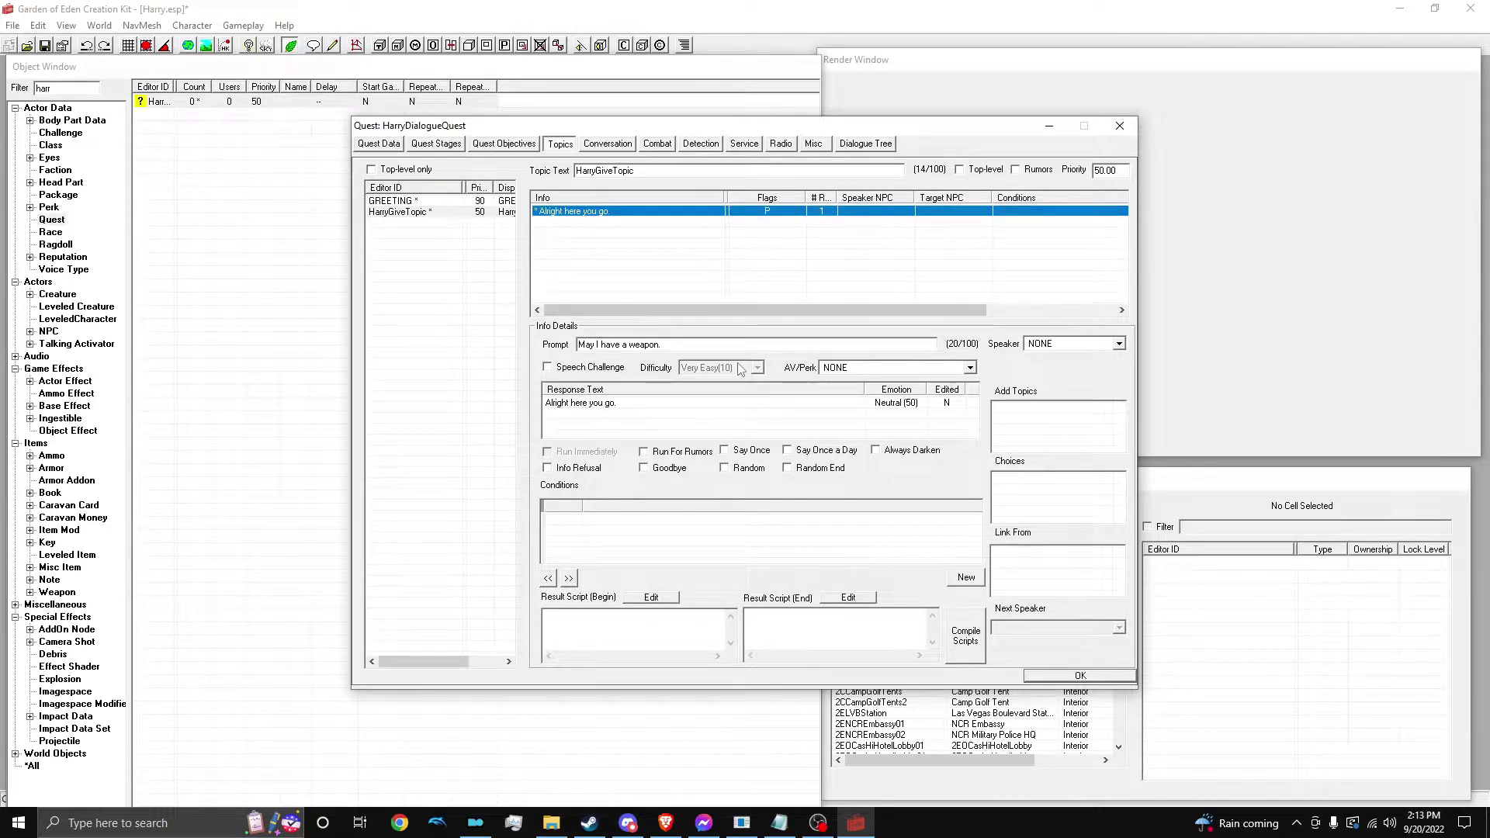
{"action": "left_click", "coordinate": [732, 468]}
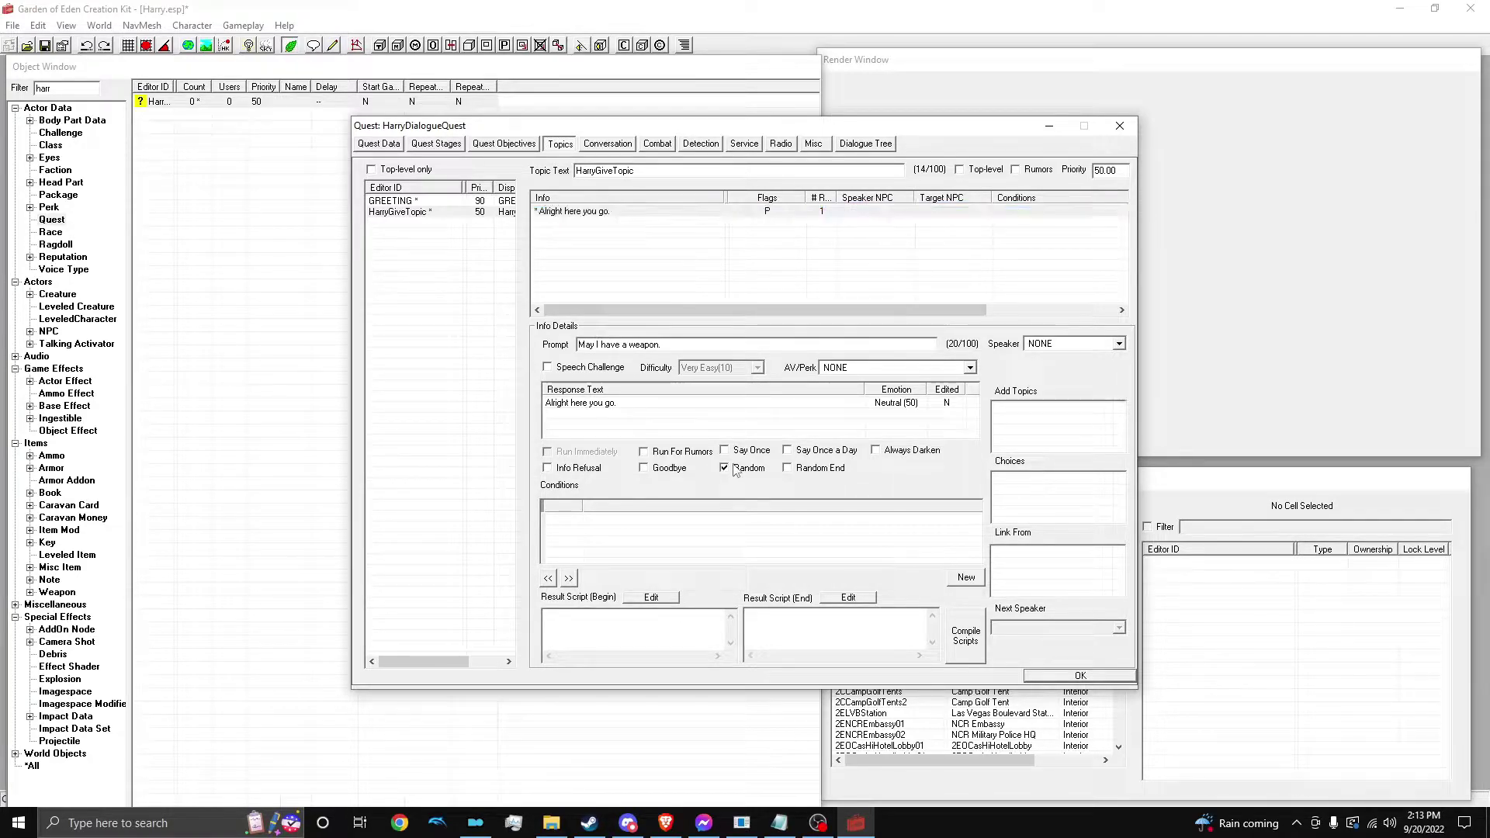
Copy the GetIsID Harry condition from the "Hi" response of the GREETING topic
{"action": "right_click", "coordinate": [658, 525]}
{"action": "left_click", "coordinate": [411, 201]}
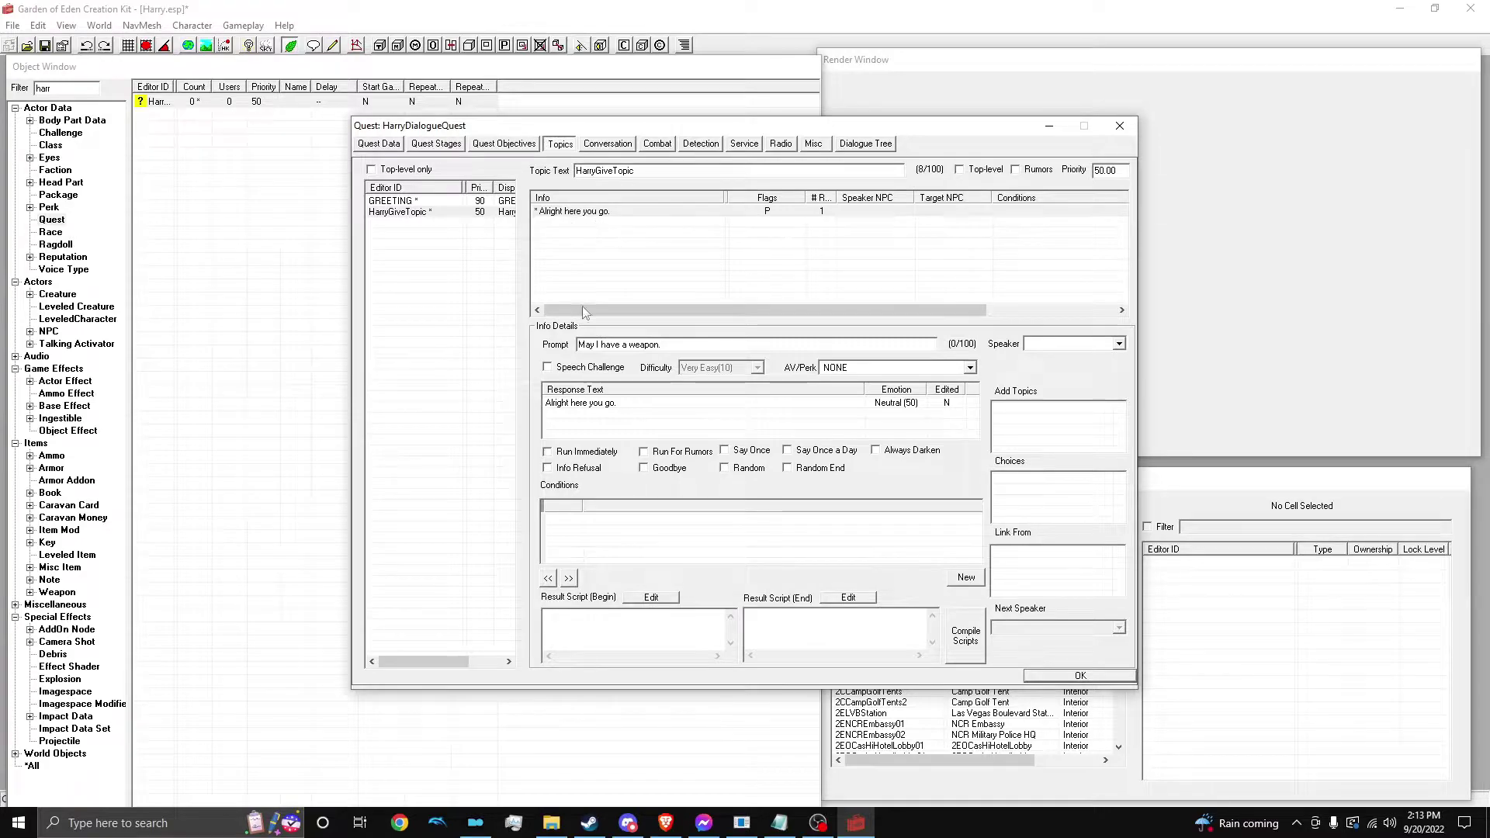
{"action": "right_click", "coordinate": [624, 533]}
{"action": "left_click", "coordinate": [664, 617]}
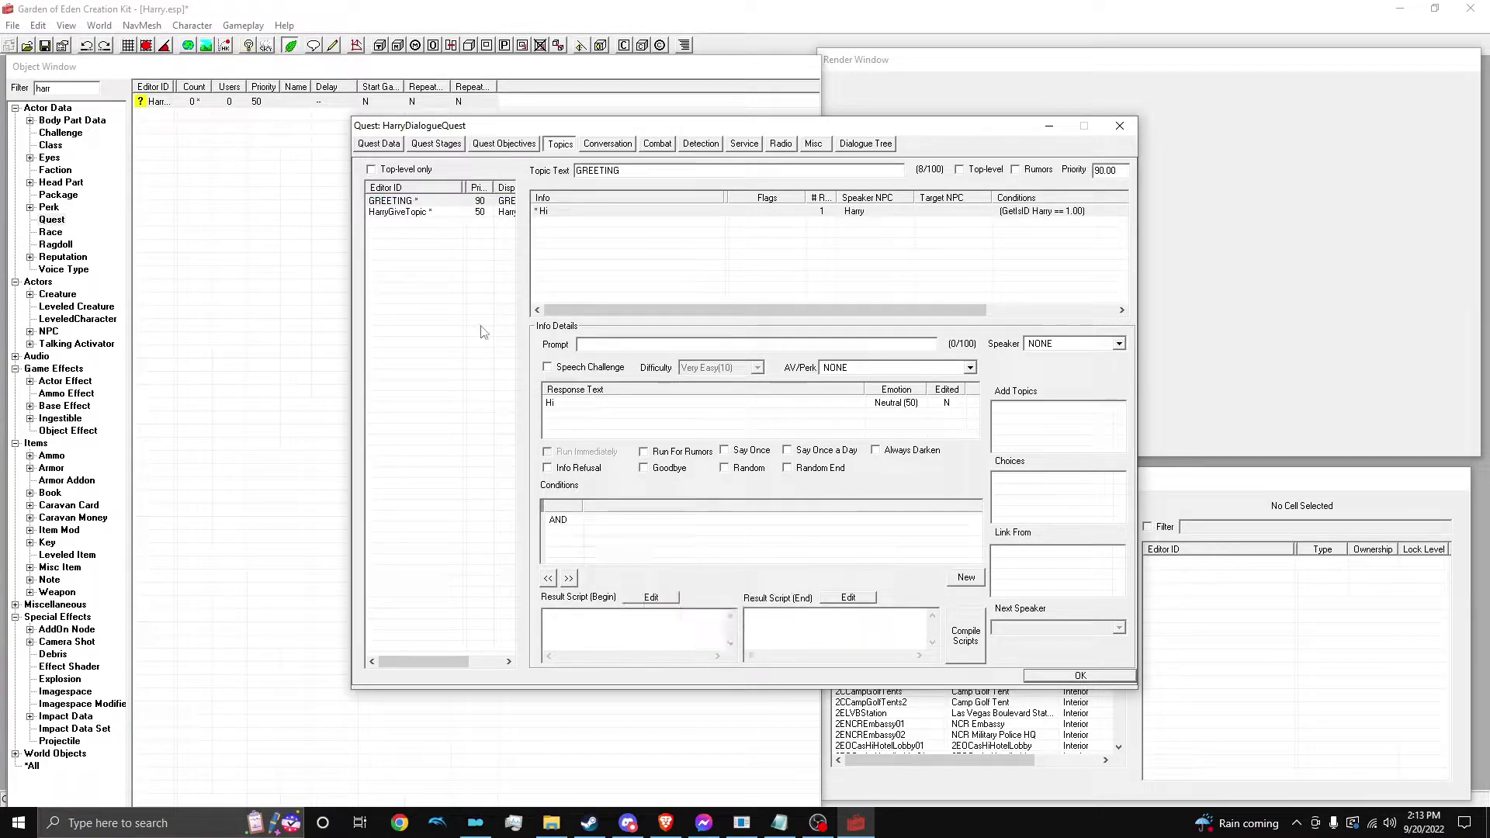
Paste the copied GetIsID Harry condition into the "Alright here you go." response of HarryGiveTopic
{"action": "left_click", "coordinate": [406, 204]}
{"action": "left_click", "coordinate": [387, 213]}
{"action": "right_click", "coordinate": [596, 535]}
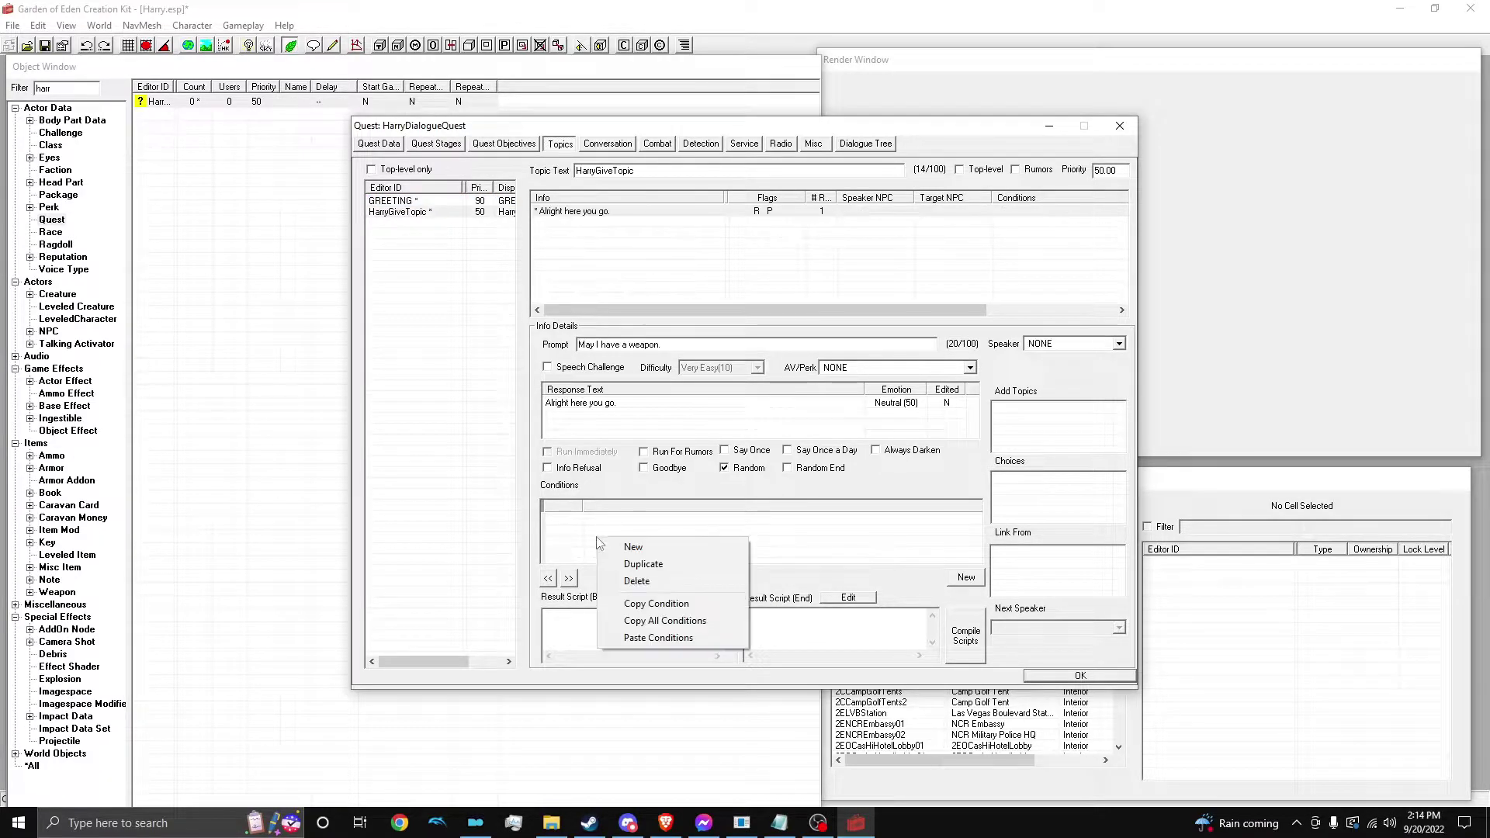
{"action": "left_click", "coordinate": [621, 637]}
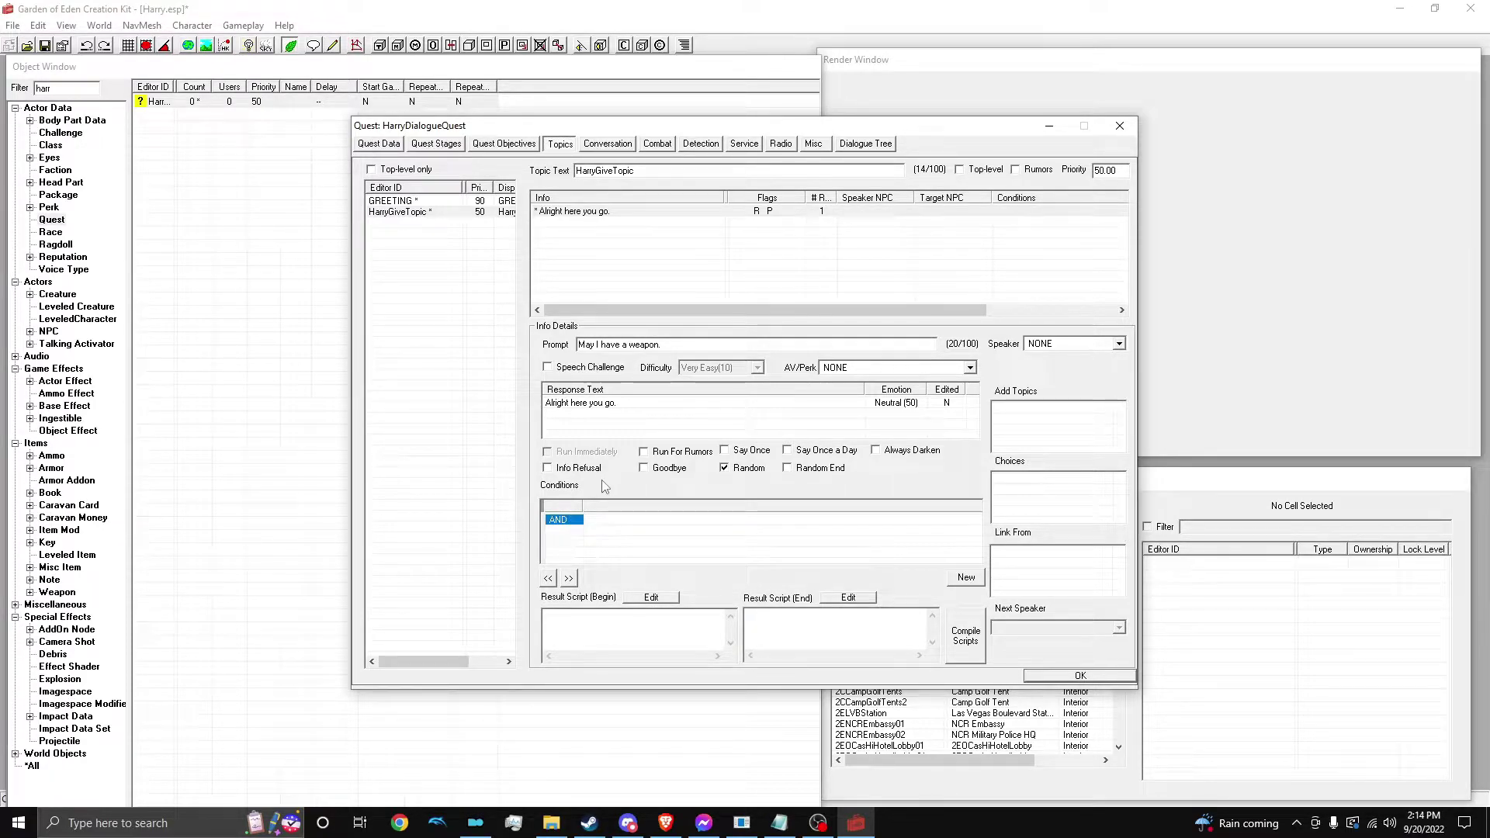
Add HarryGiveTopic to the added topics of the GREETING topic's "Hi" response
{"action": "left_click", "coordinate": [401, 201]}
{"action": "right_click", "coordinate": [1053, 417]}
{"action": "left_click", "coordinate": [1062, 423]}
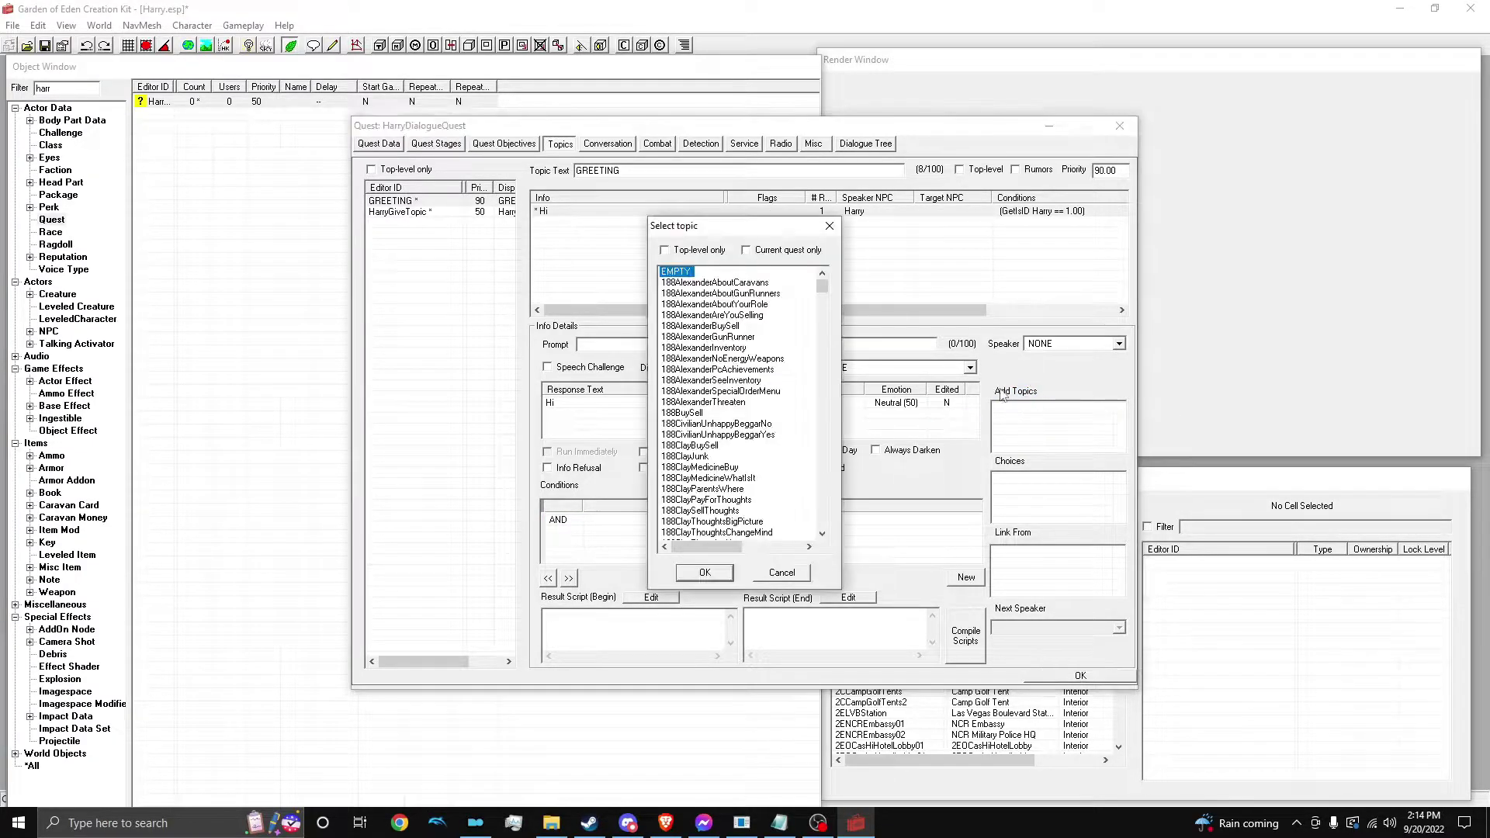
{"action": "left_click", "coordinate": [721, 327]}
{"action": "type", "text": "harr"}
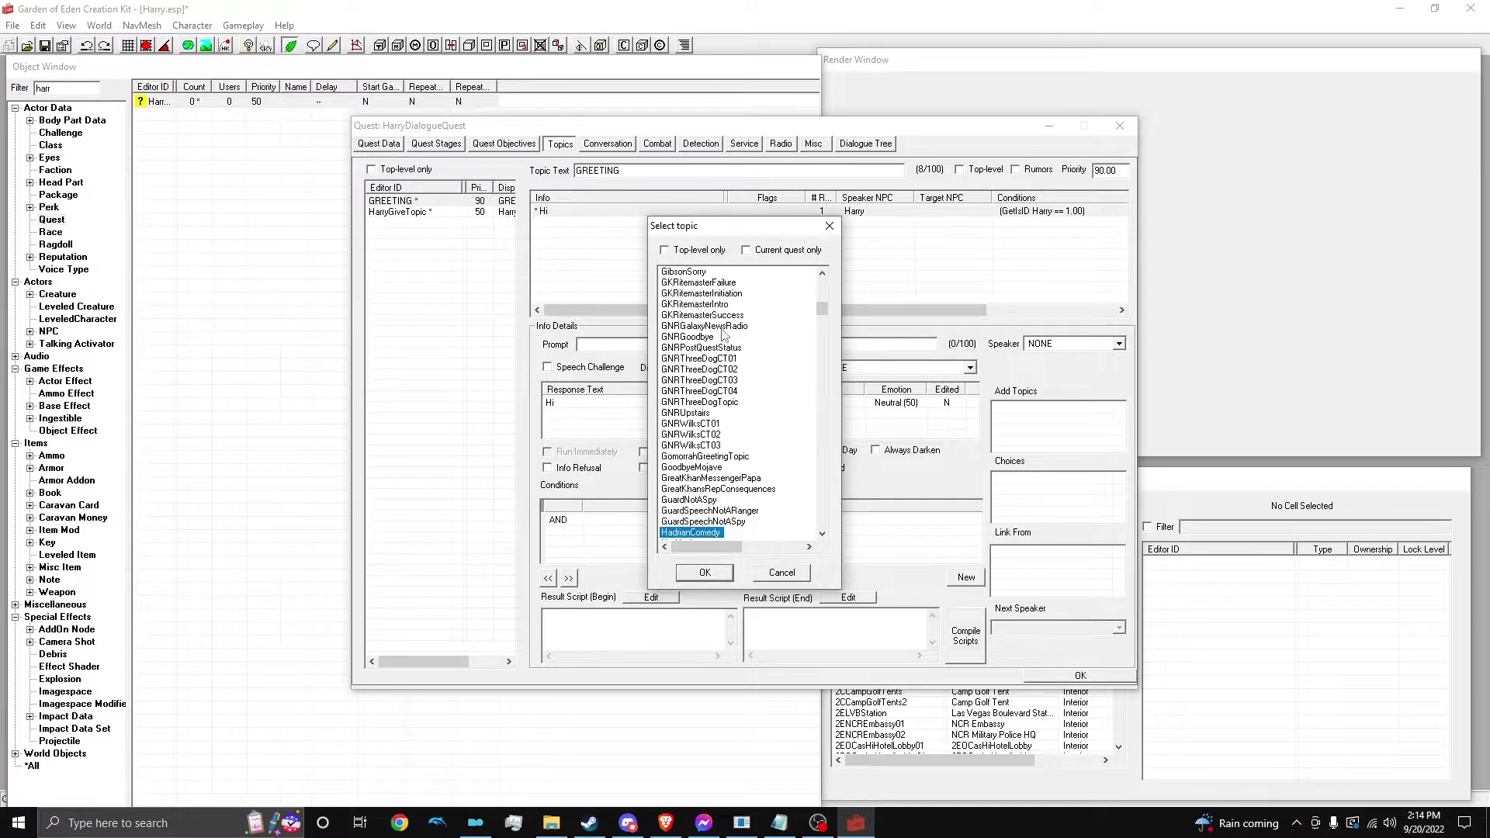
{"action": "double_click", "coordinate": [703, 532]}
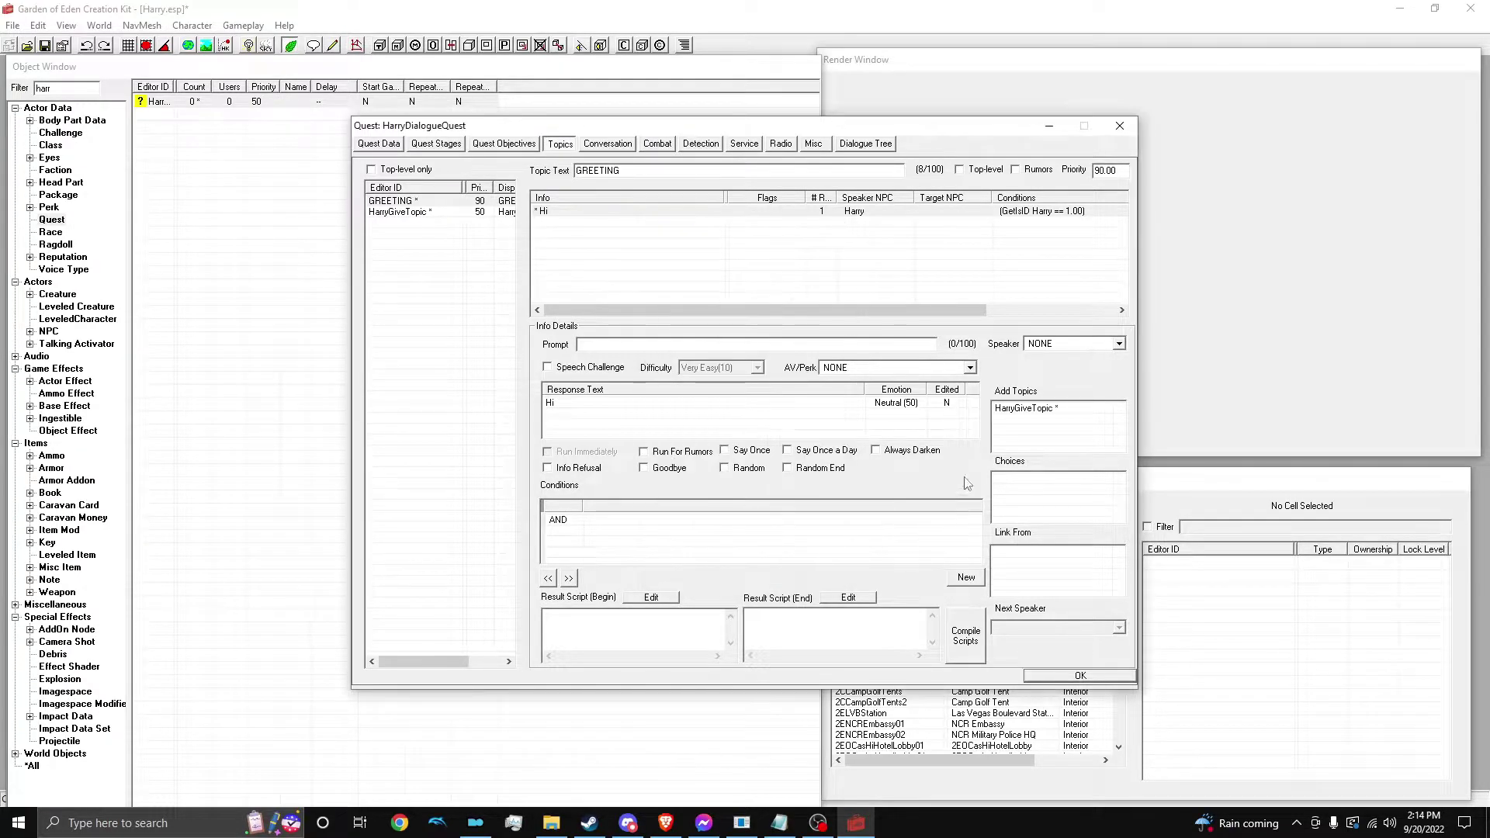
Start the end result script of HarryGiveTopic's "Alright here you go." response with Player.AddItem and close the quest
{"action": "left_click", "coordinate": [417, 214]}
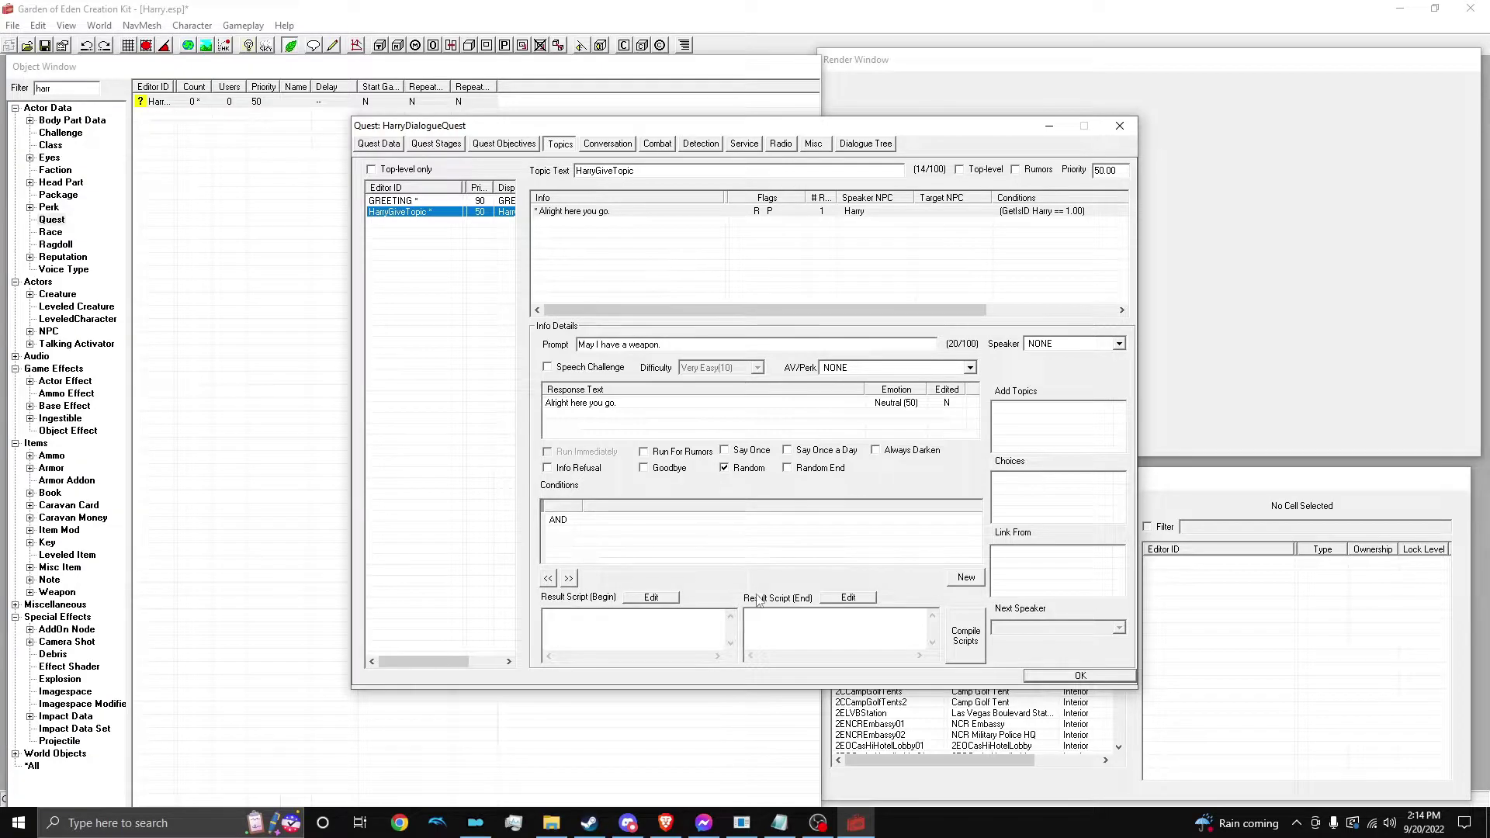
{"action": "left_click", "coordinate": [785, 623]}
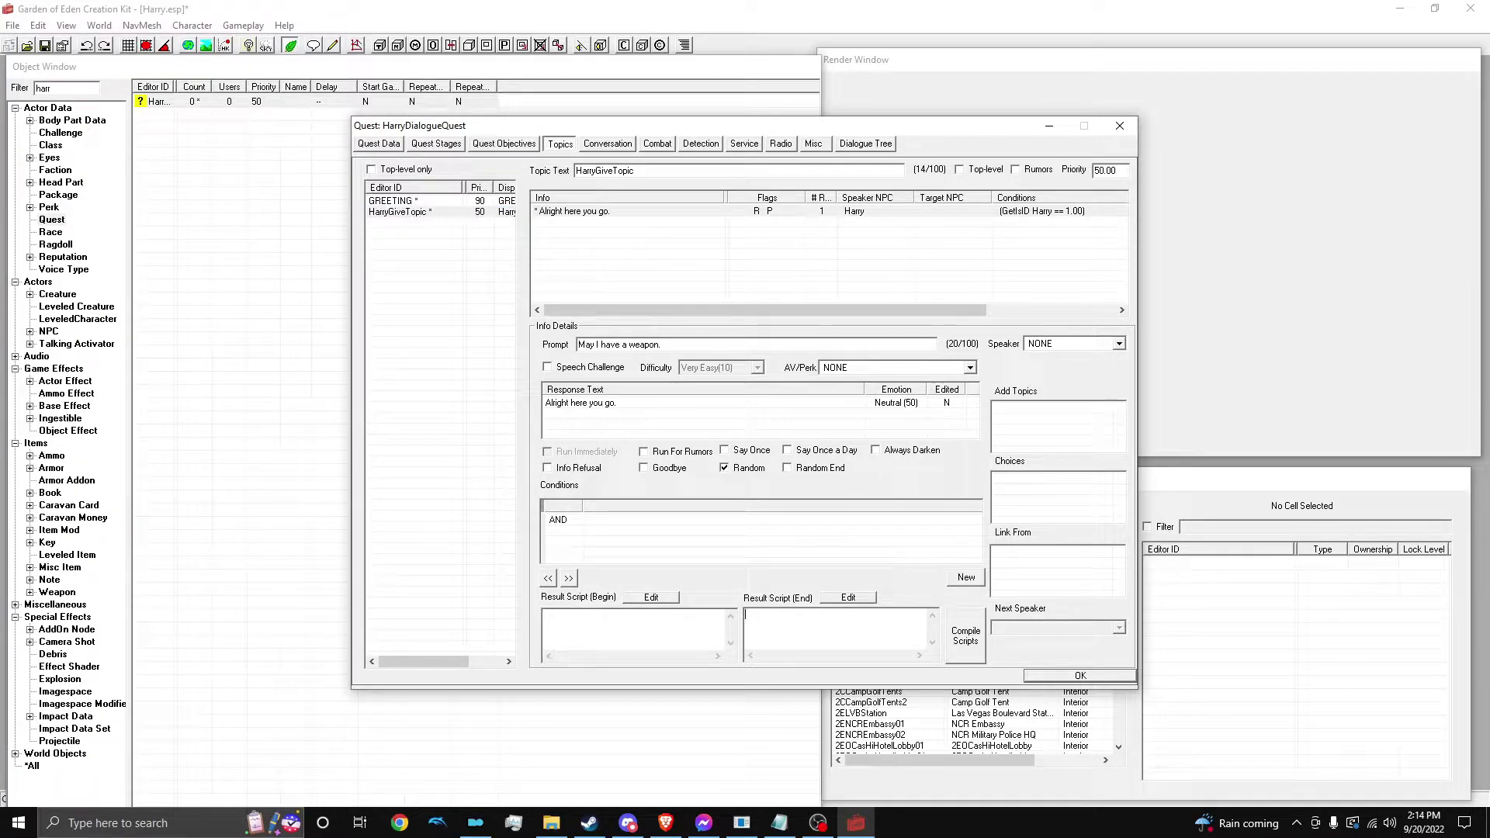
{"action": "type", "text": "Player.AddItem"}
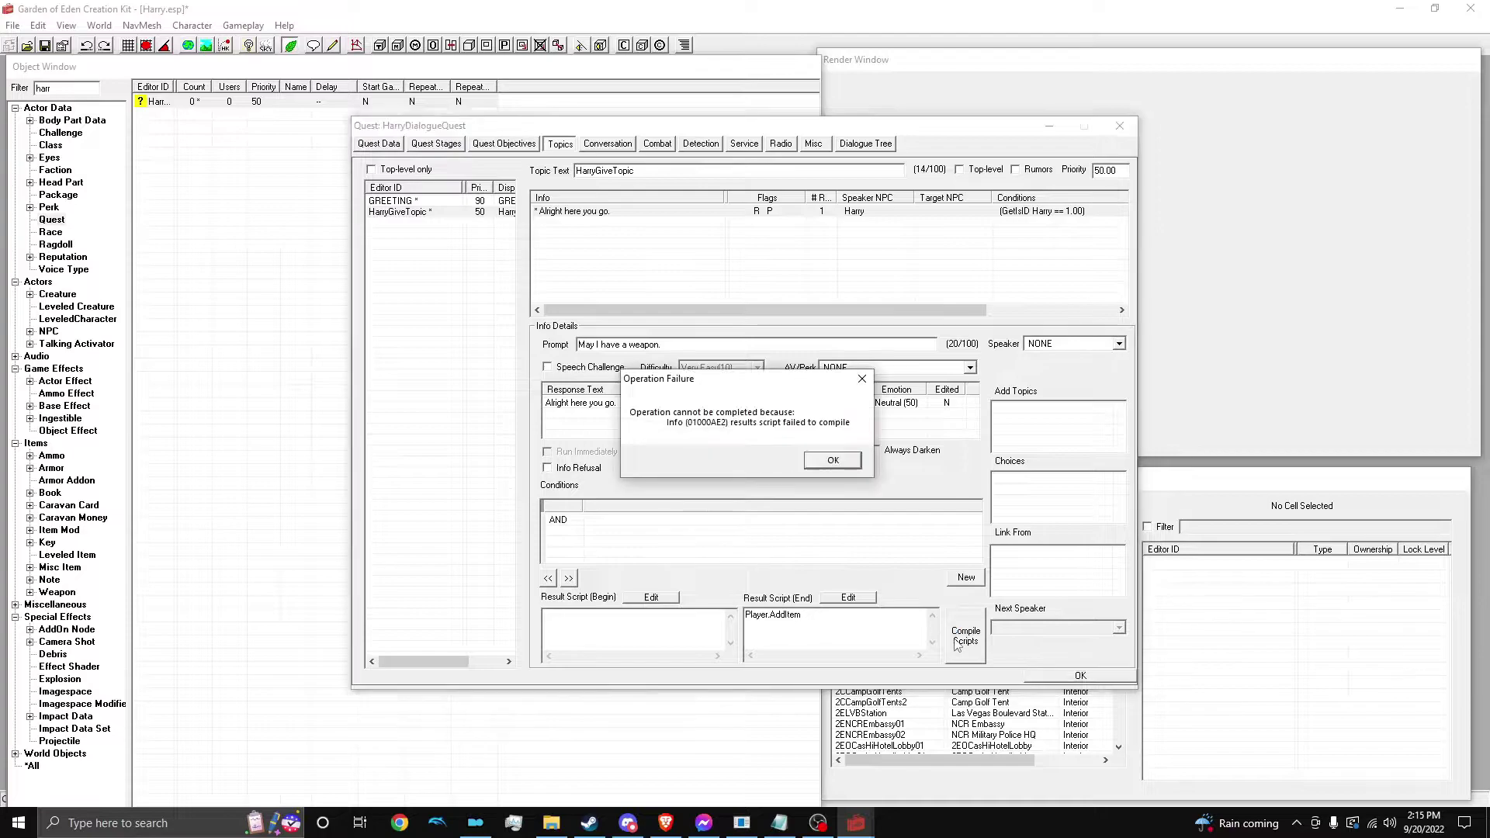
{"action": "left_click", "coordinate": [828, 458]}
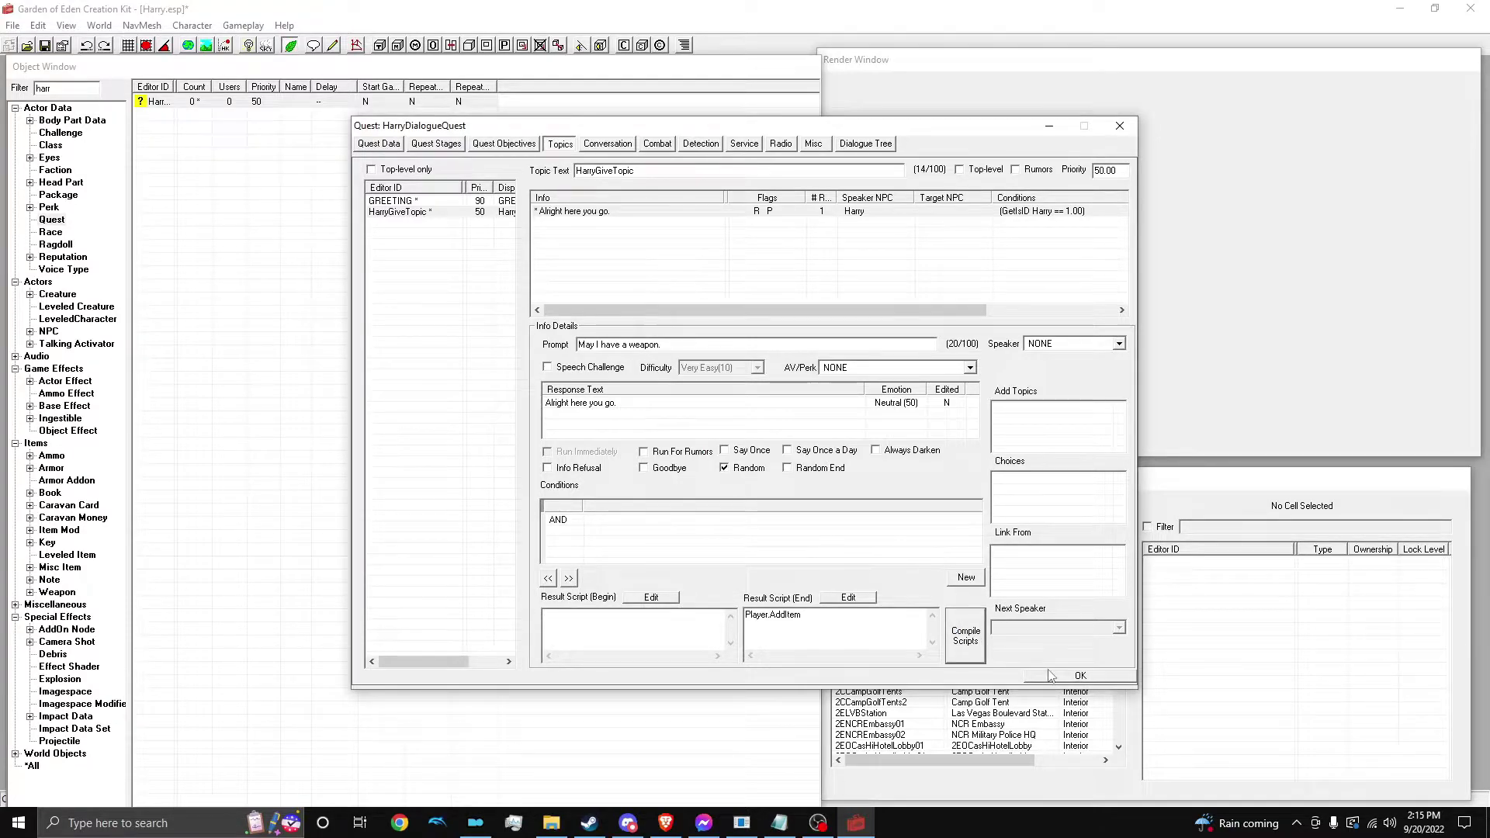
{"action": "left_click", "coordinate": [1049, 676]}
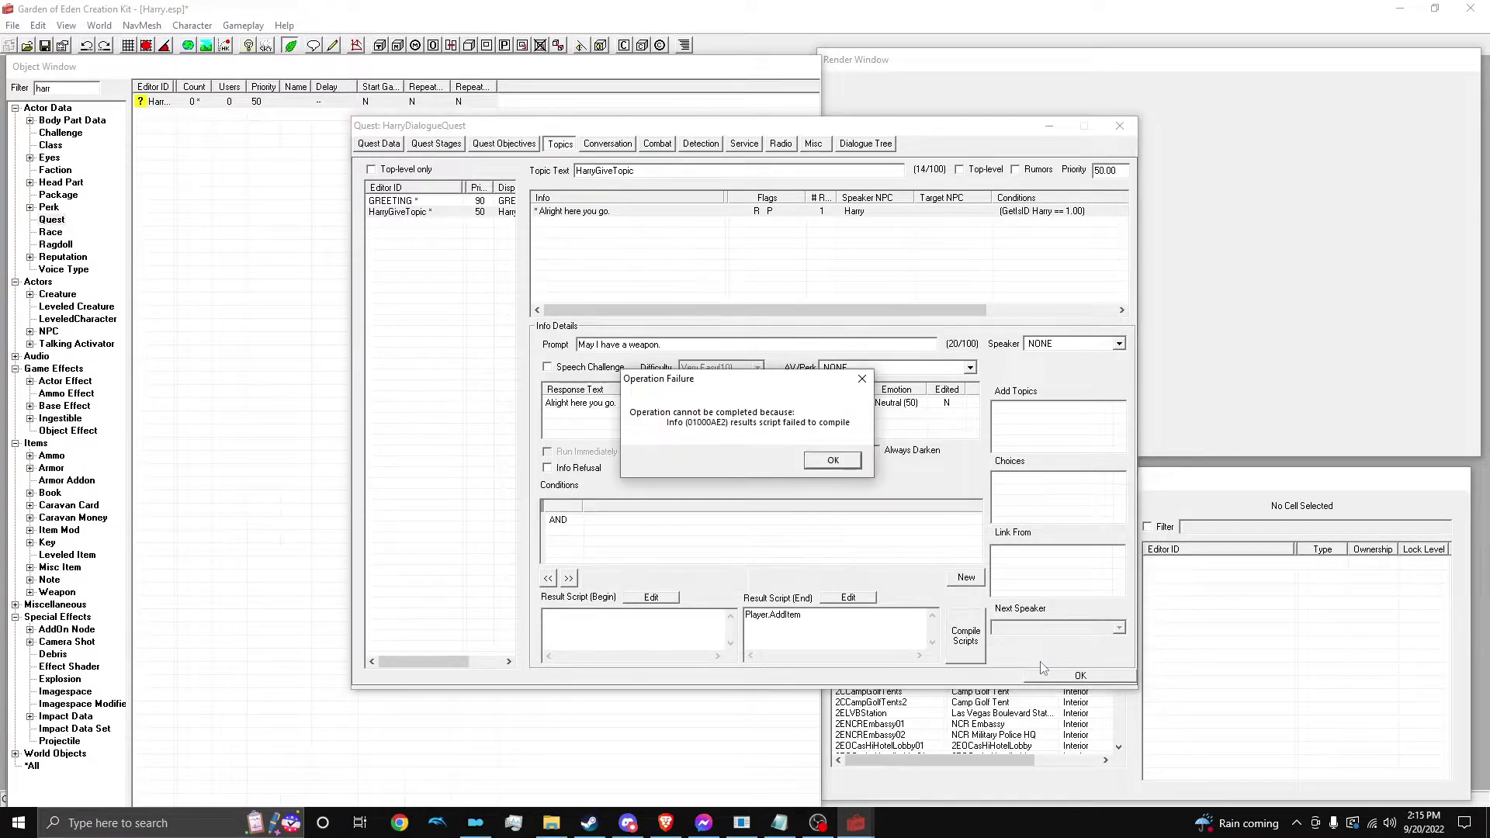
{"action": "left_click", "coordinate": [841, 458]}
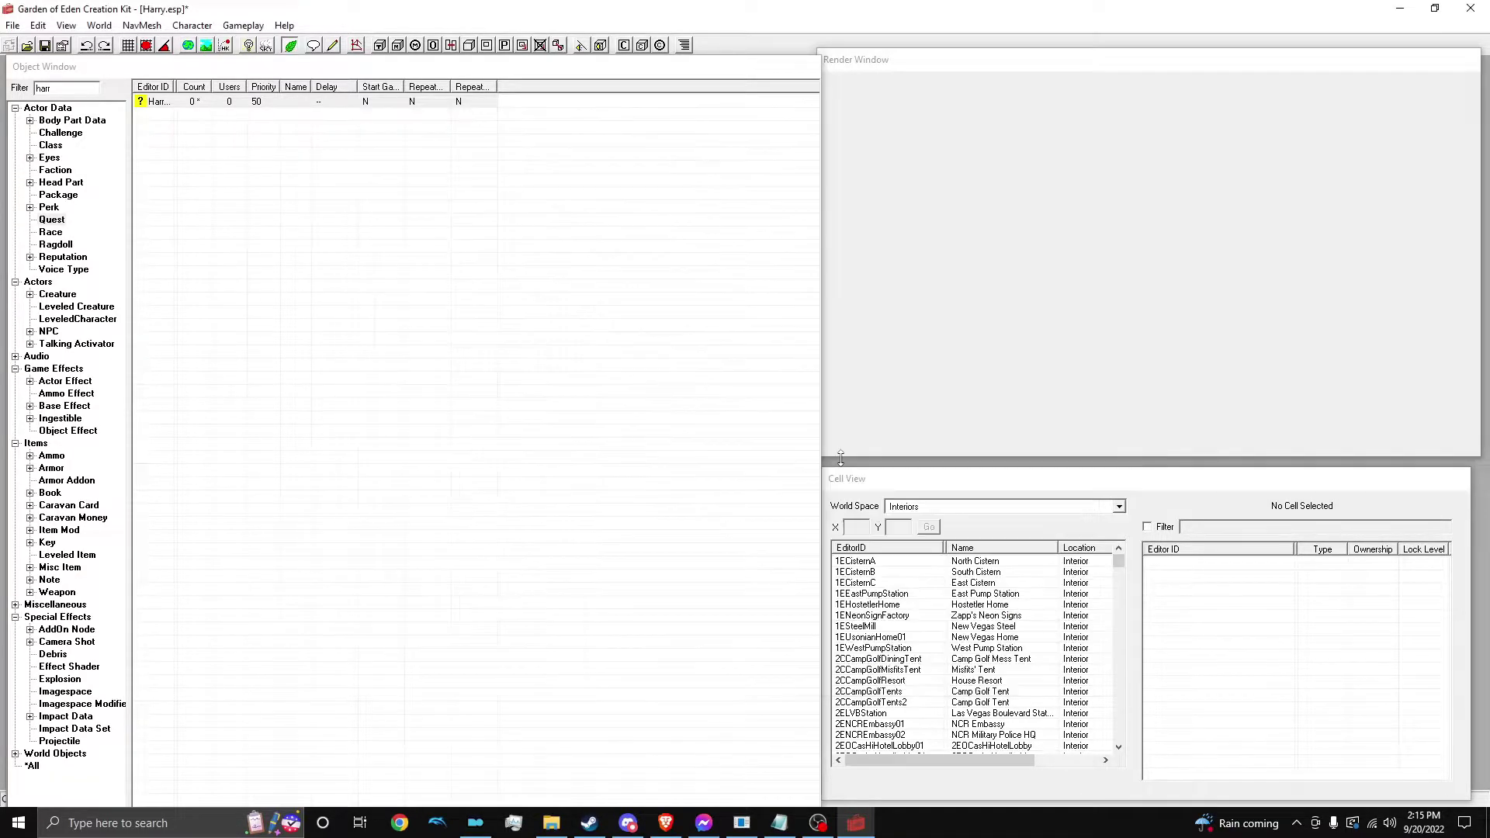
Reopen the topics of HarryDialogueQuest and list all weapons in the object window without a name filter
{"action": "double_click", "coordinate": [143, 102]}
{"action": "left_click", "coordinate": [559, 143]}
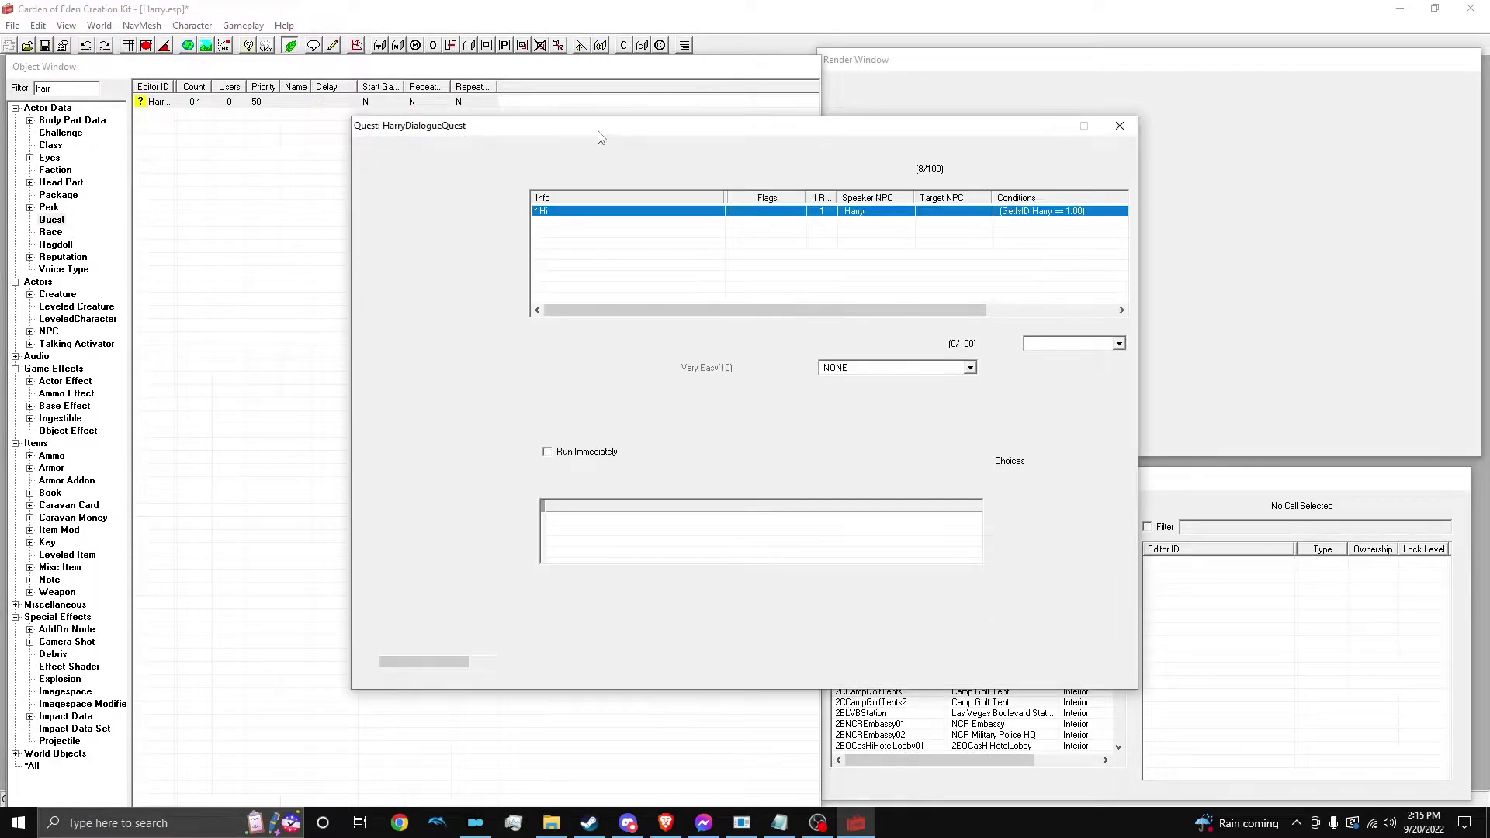
{"action": "mouse_move", "coordinate": [598, 137]}
{"action": "left_mouse_down"}
{"action": "mouse_move", "coordinate": [713, 100]}
{"action": "mouse_move", "coordinate": [772, 23]}
{"action": "left_mouse_up"}
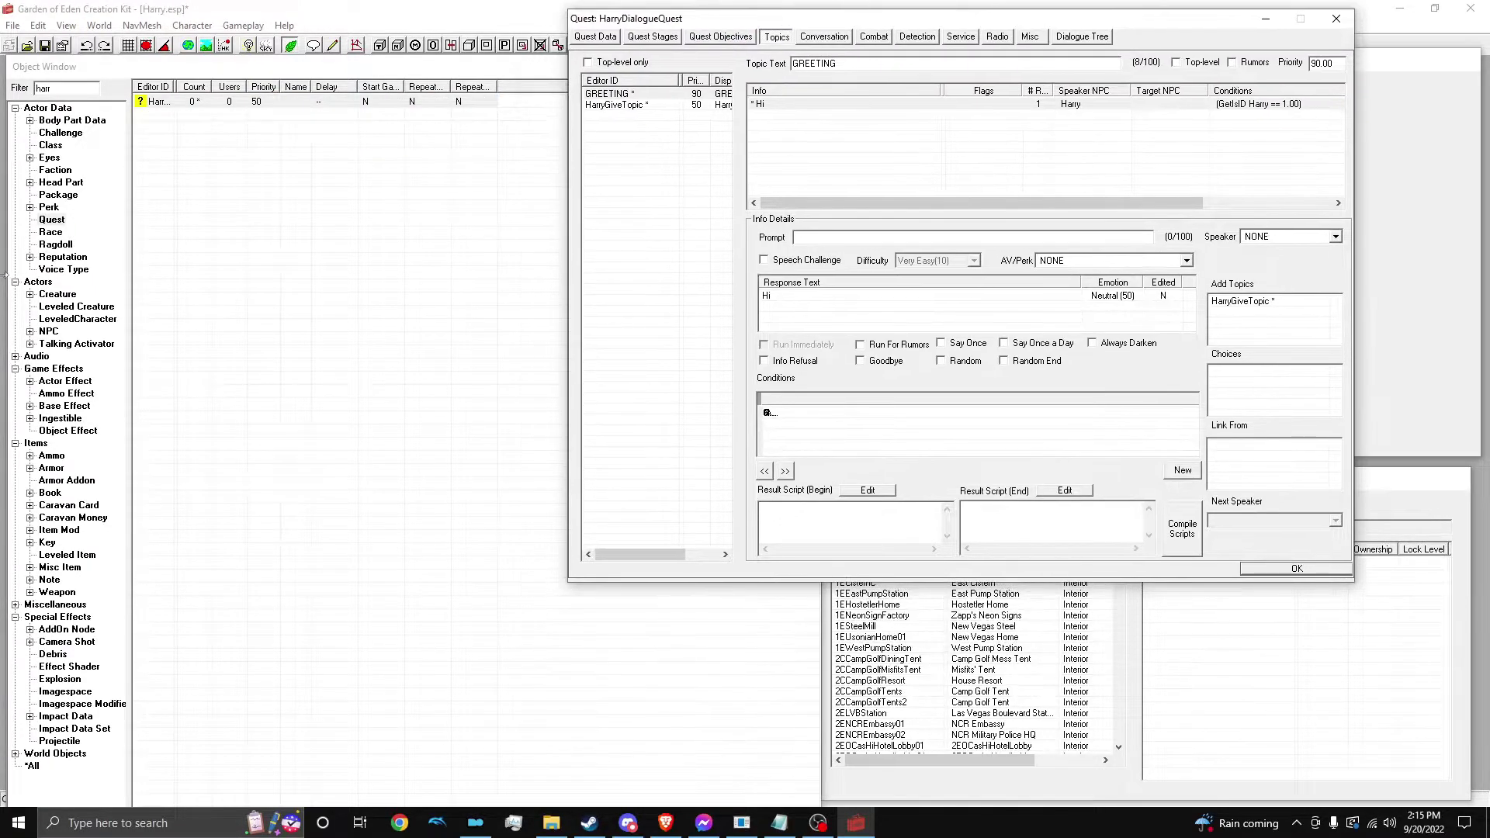
{"action": "double_click", "coordinate": [66, 88]}
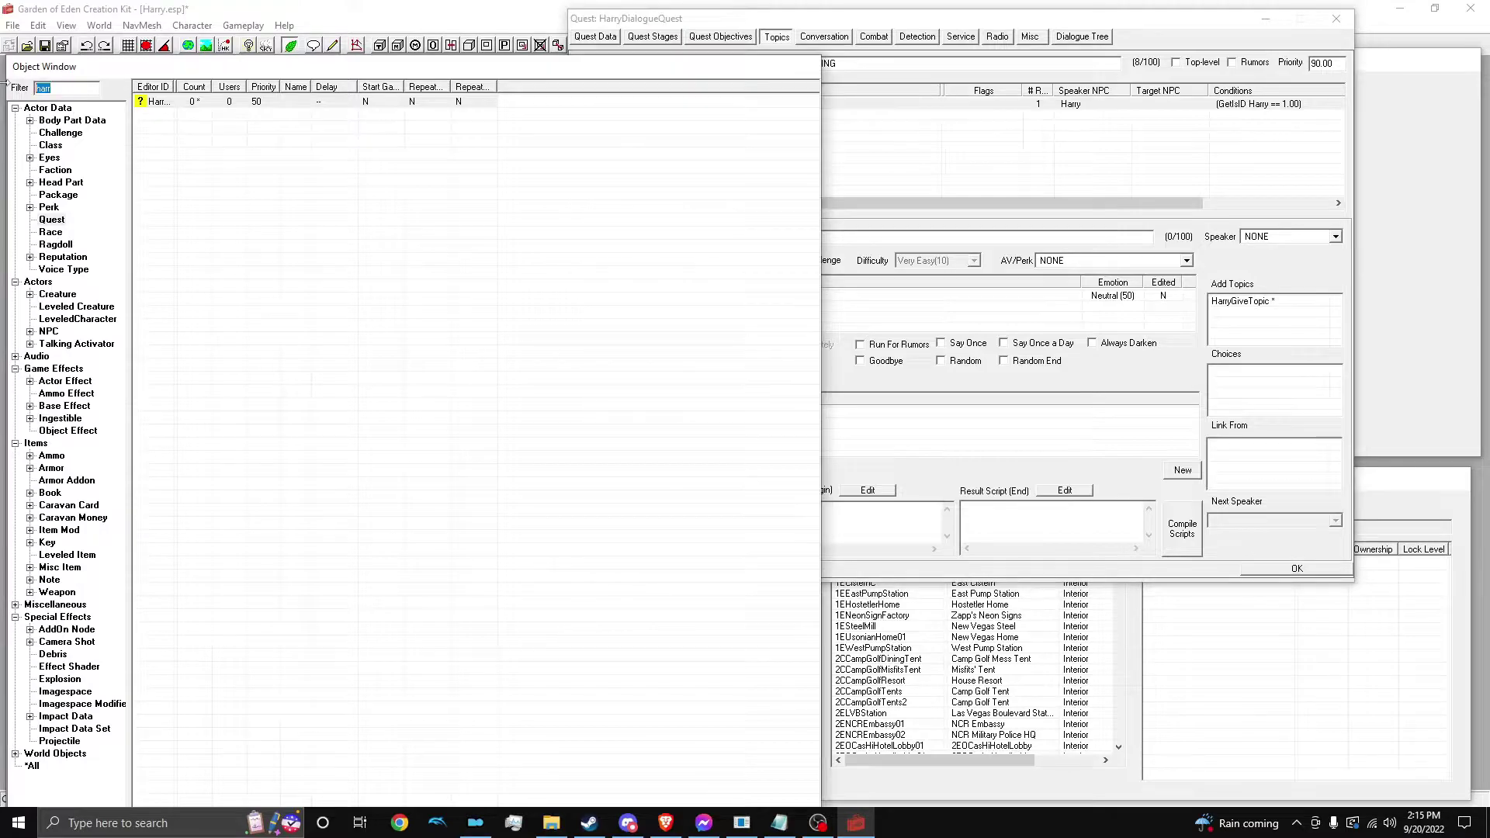
{"action": "left_click", "coordinate": [56, 592]}
{"action": "left_click", "coordinate": [286, 261]}
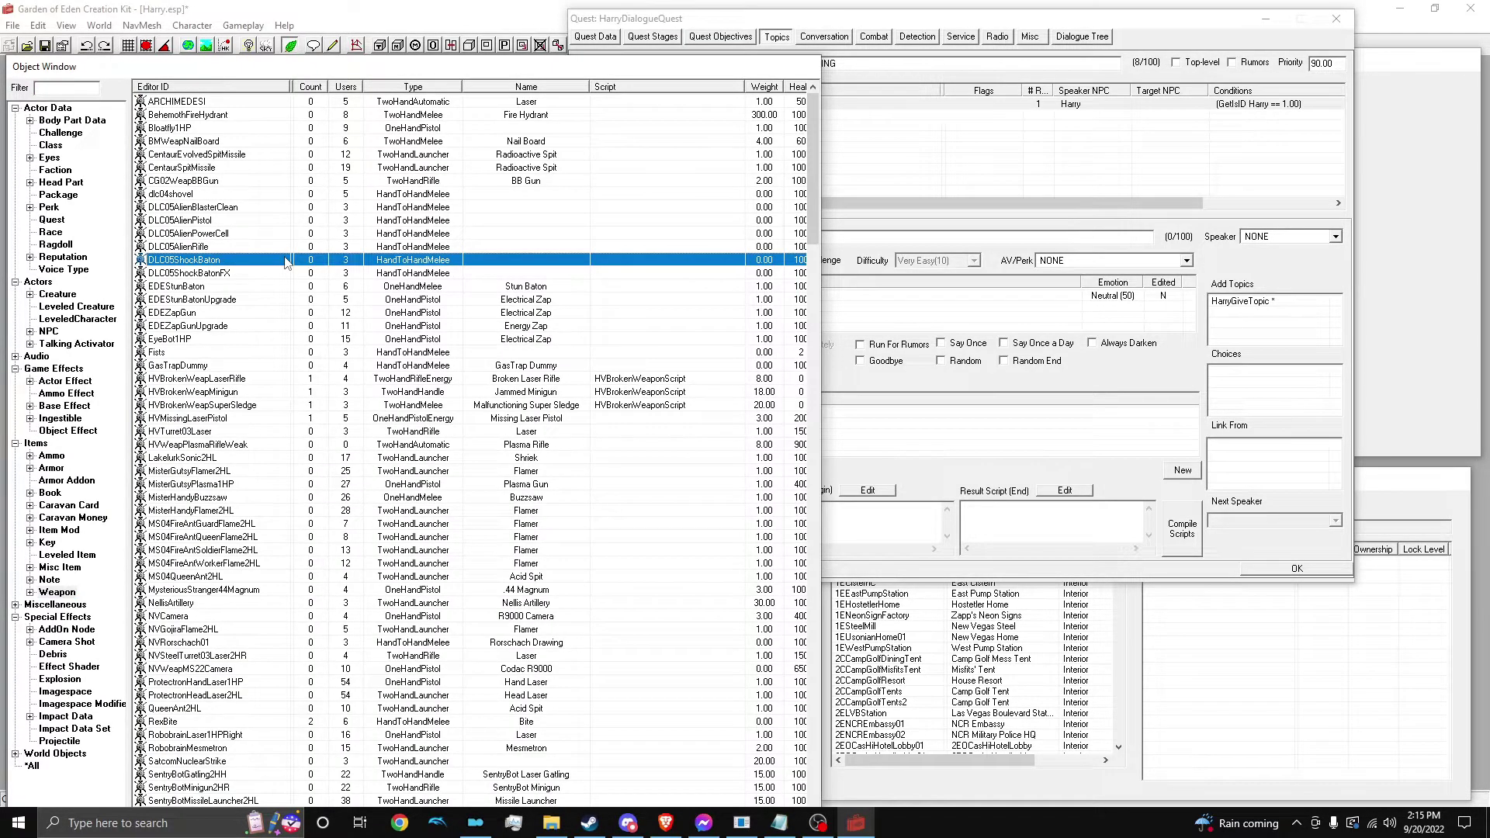
Browse the weapon list for a weapon that Harry can give to the player
{"action": "scroll", "coordinate": [286, 261], "scroll_direction": "down", "scroll_amount": 4}
{"action": "left_click", "coordinate": [222, 249]}
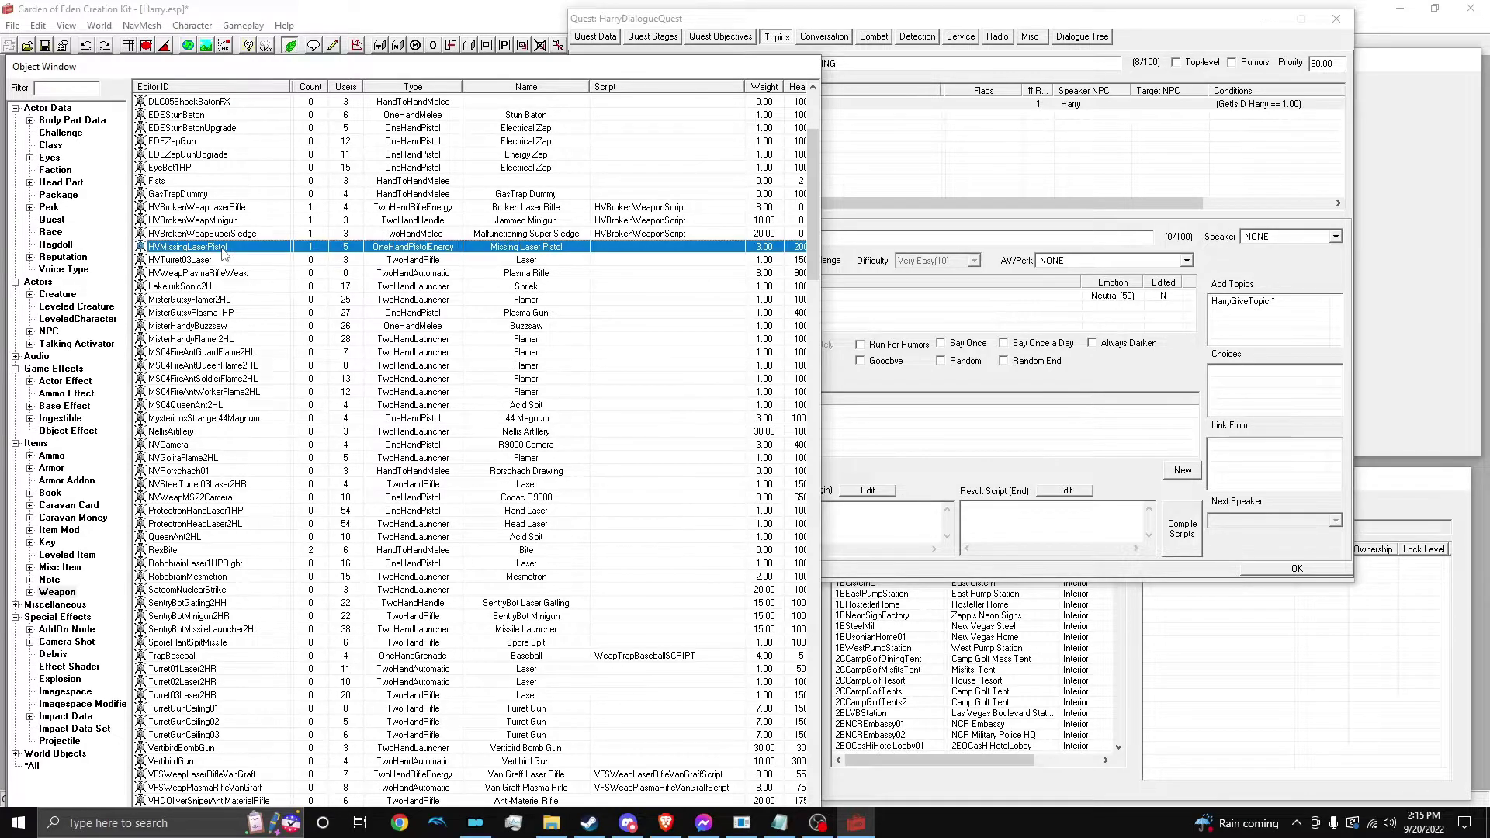
{"action": "double_click", "coordinate": [222, 248]}
{"action": "scroll", "coordinate": [224, 250], "scroll_direction": "down", "scroll_amount": 13}
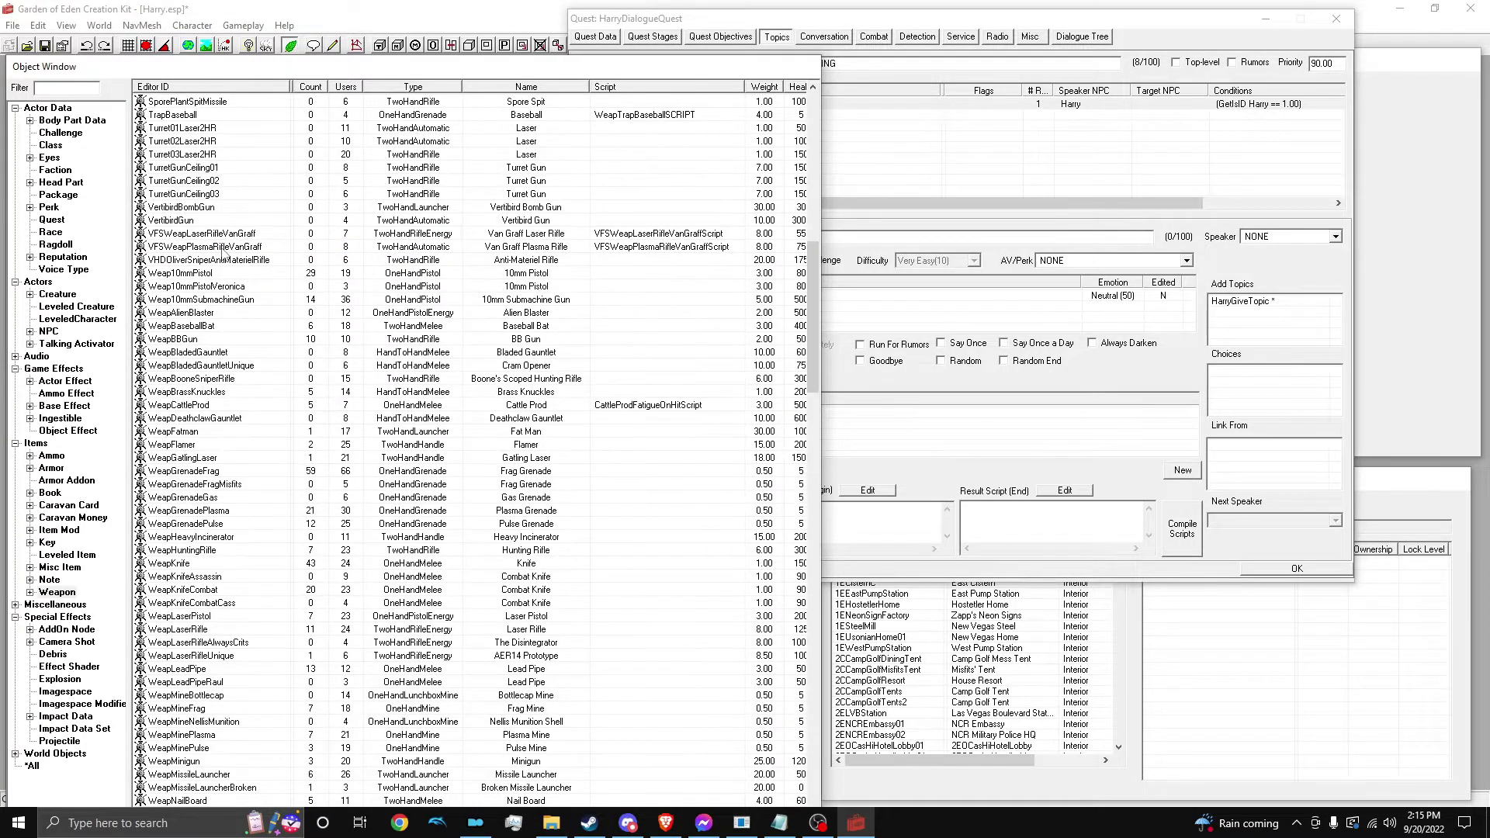
{"action": "scroll", "coordinate": [211, 380], "scroll_direction": "up", "scroll_amount": 4}
{"action": "left_click", "coordinate": [199, 353]}
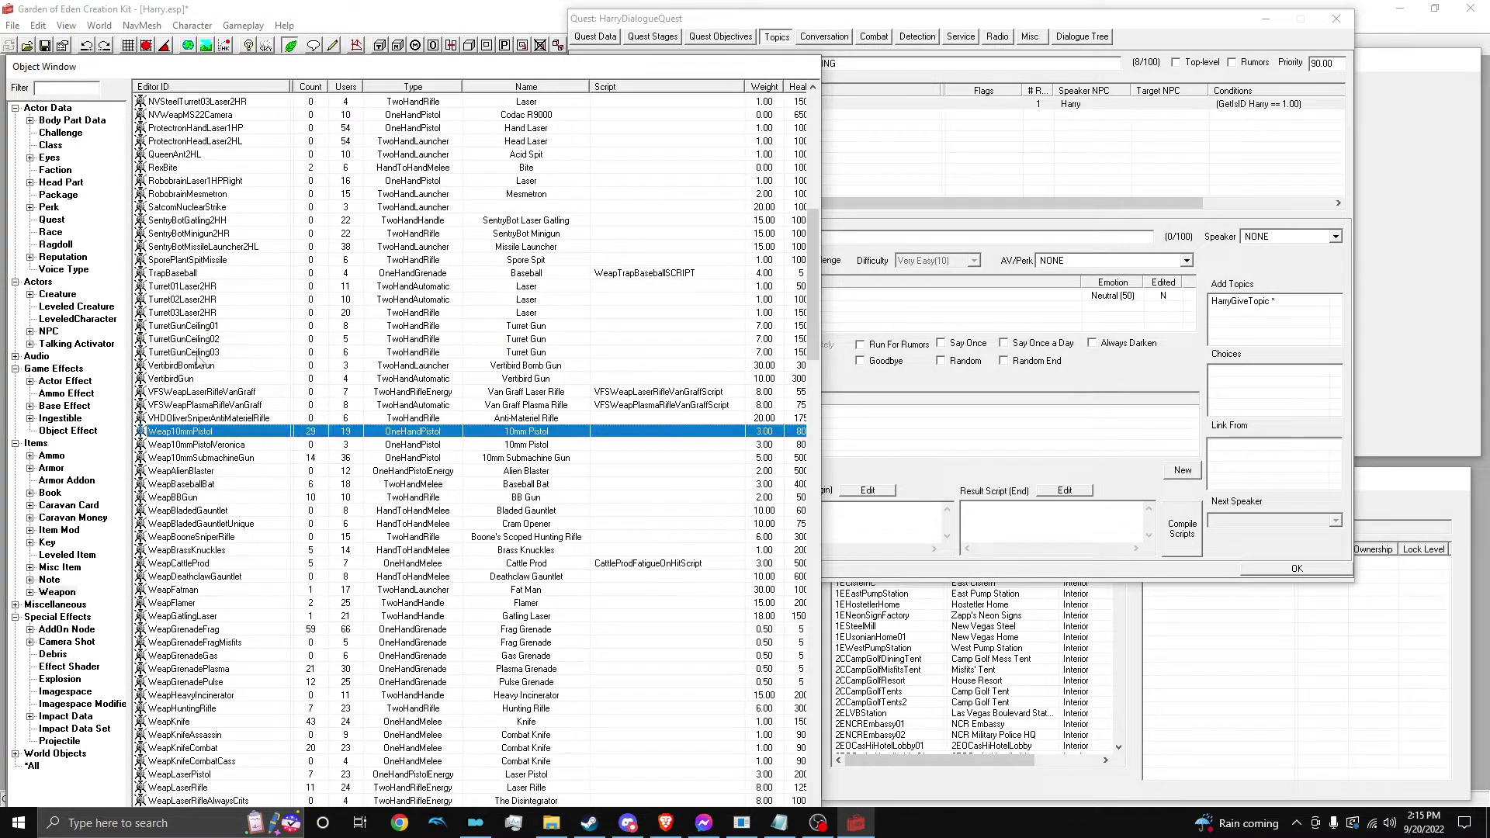
{"action": "left_click", "coordinate": [199, 354]}
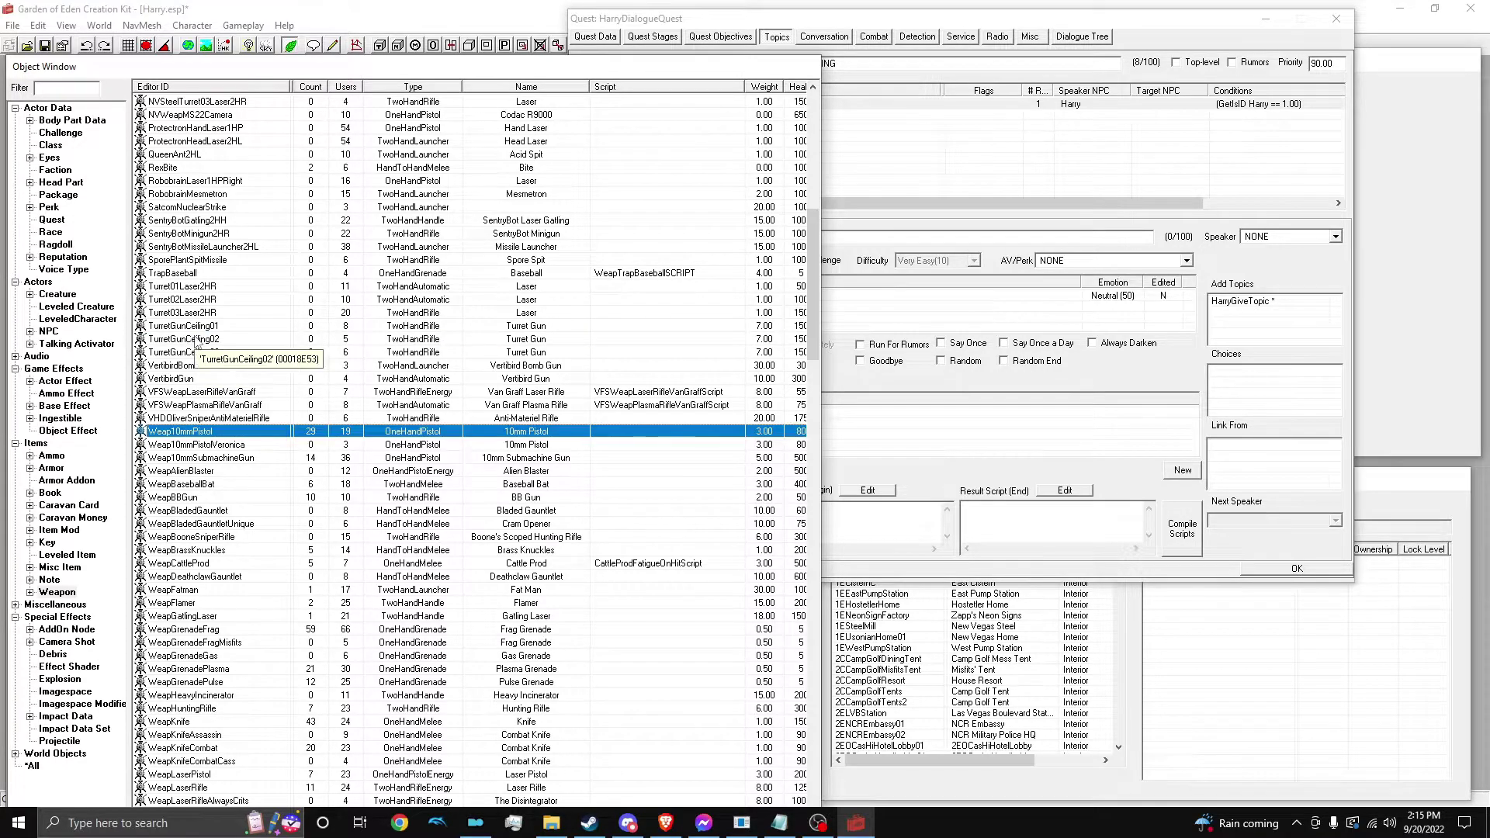
{"action": "scroll", "coordinate": [198, 345], "scroll_direction": "down", "scroll_amount": 4}
{"action": "scroll", "coordinate": [194, 426], "scroll_direction": "down", "scroll_amount": 4}
{"action": "left_click", "coordinate": [194, 652]}
{"action": "scroll", "coordinate": [187, 544], "scroll_direction": "down", "scroll_amount": 6}
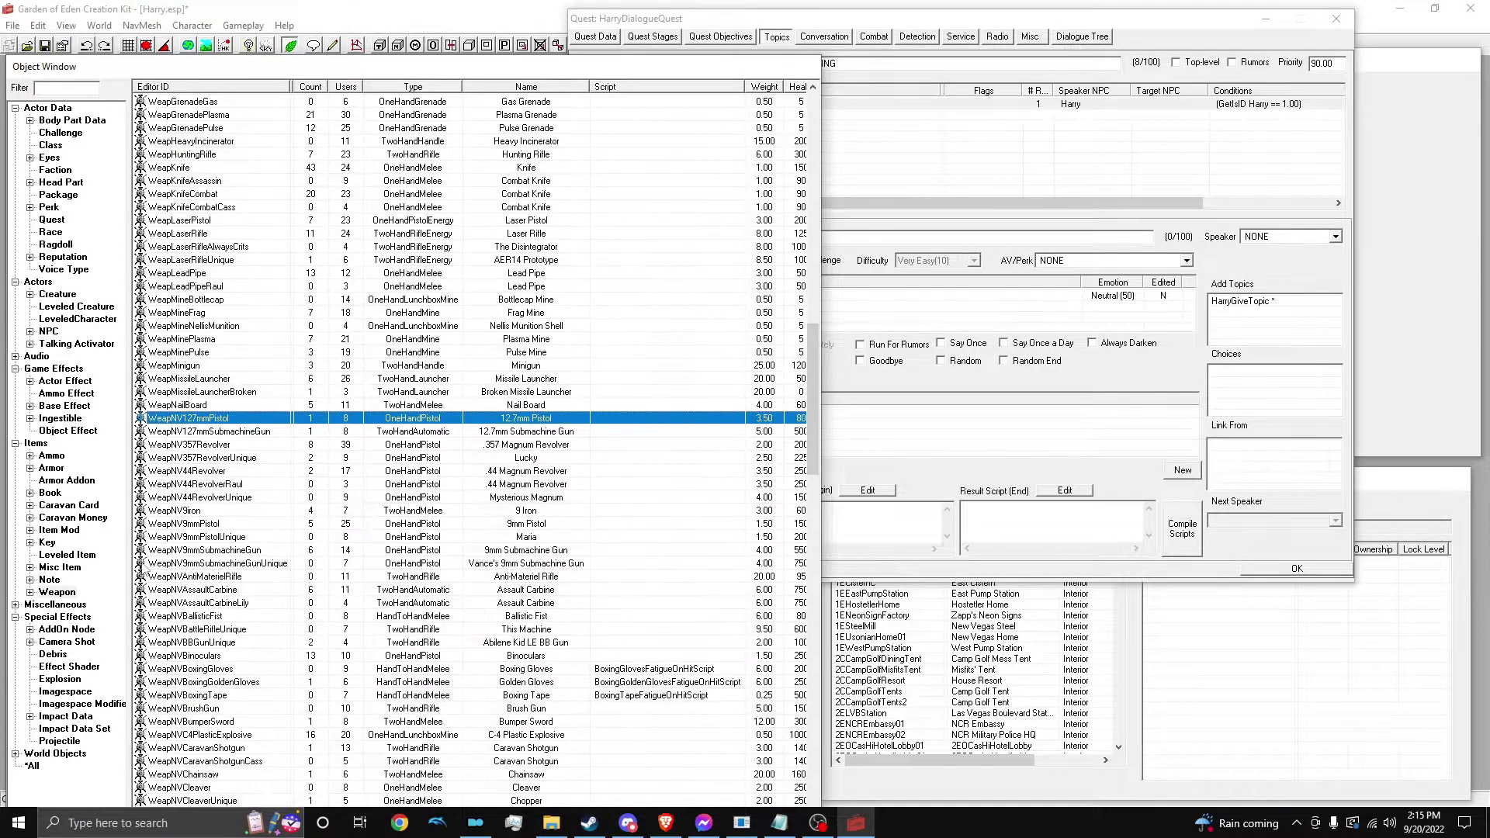
{"action": "scroll", "coordinate": [189, 526], "scroll_direction": "down", "scroll_amount": 5}
{"action": "scroll", "coordinate": [191, 523], "scroll_direction": "up", "scroll_amount": 5}
{"action": "scroll", "coordinate": [186, 246], "scroll_direction": "down", "scroll_amount": 15}
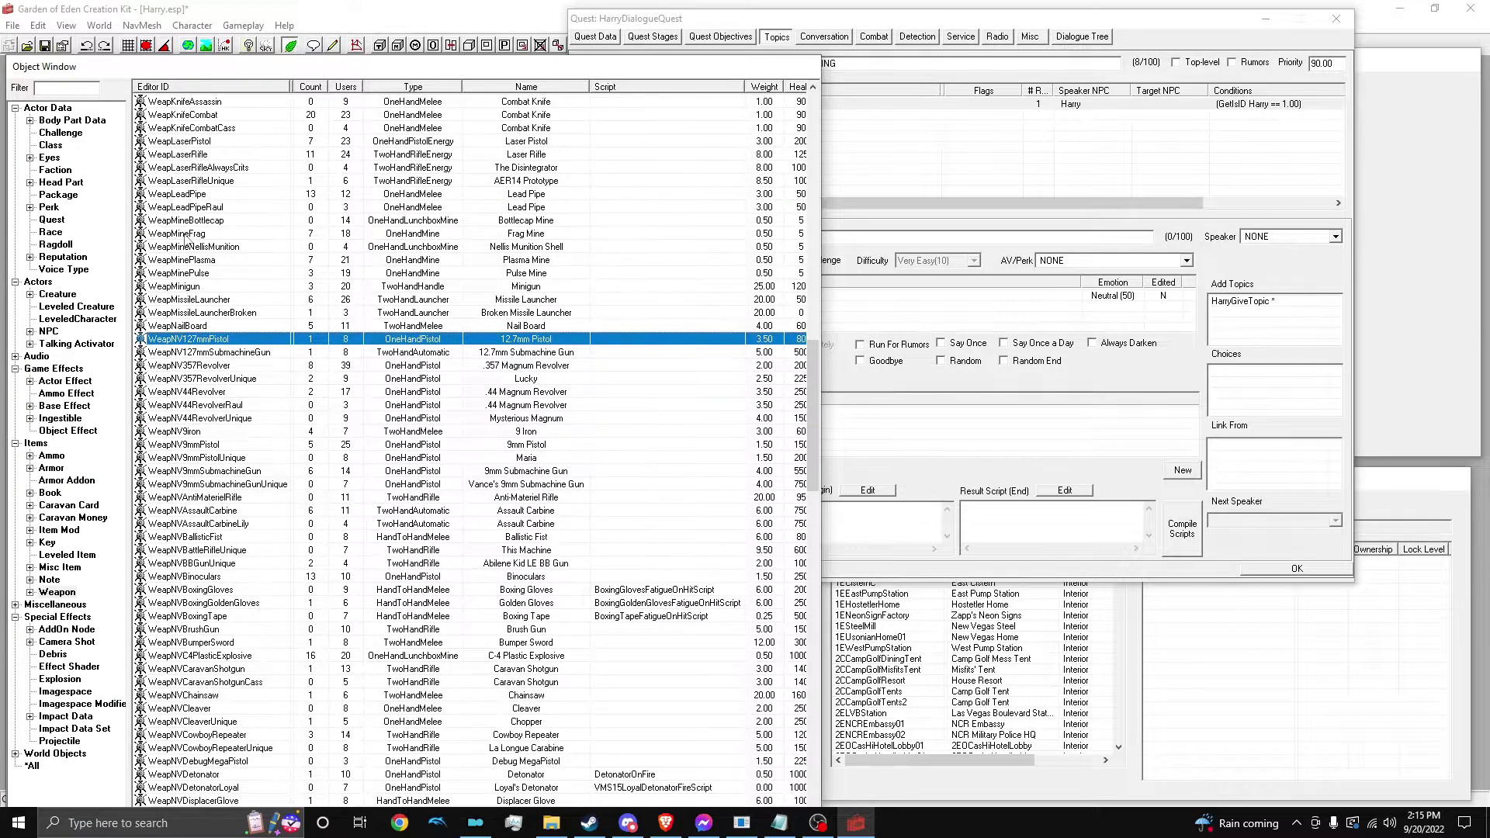
{"action": "scroll", "coordinate": [225, 464], "scroll_direction": "down", "scroll_amount": 8}
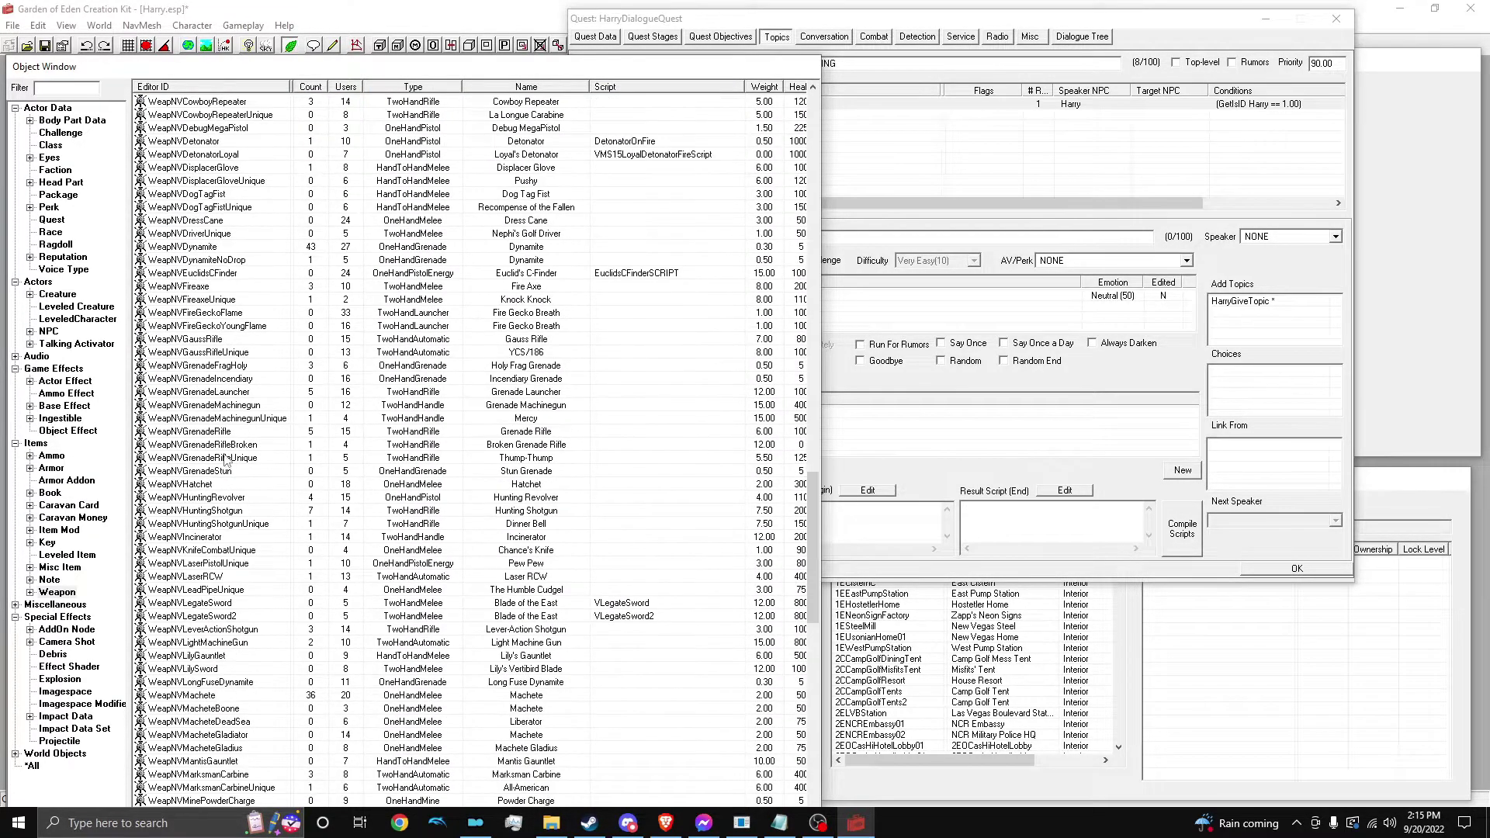
{"action": "scroll", "coordinate": [240, 509], "scroll_direction": "down", "scroll_amount": 4}
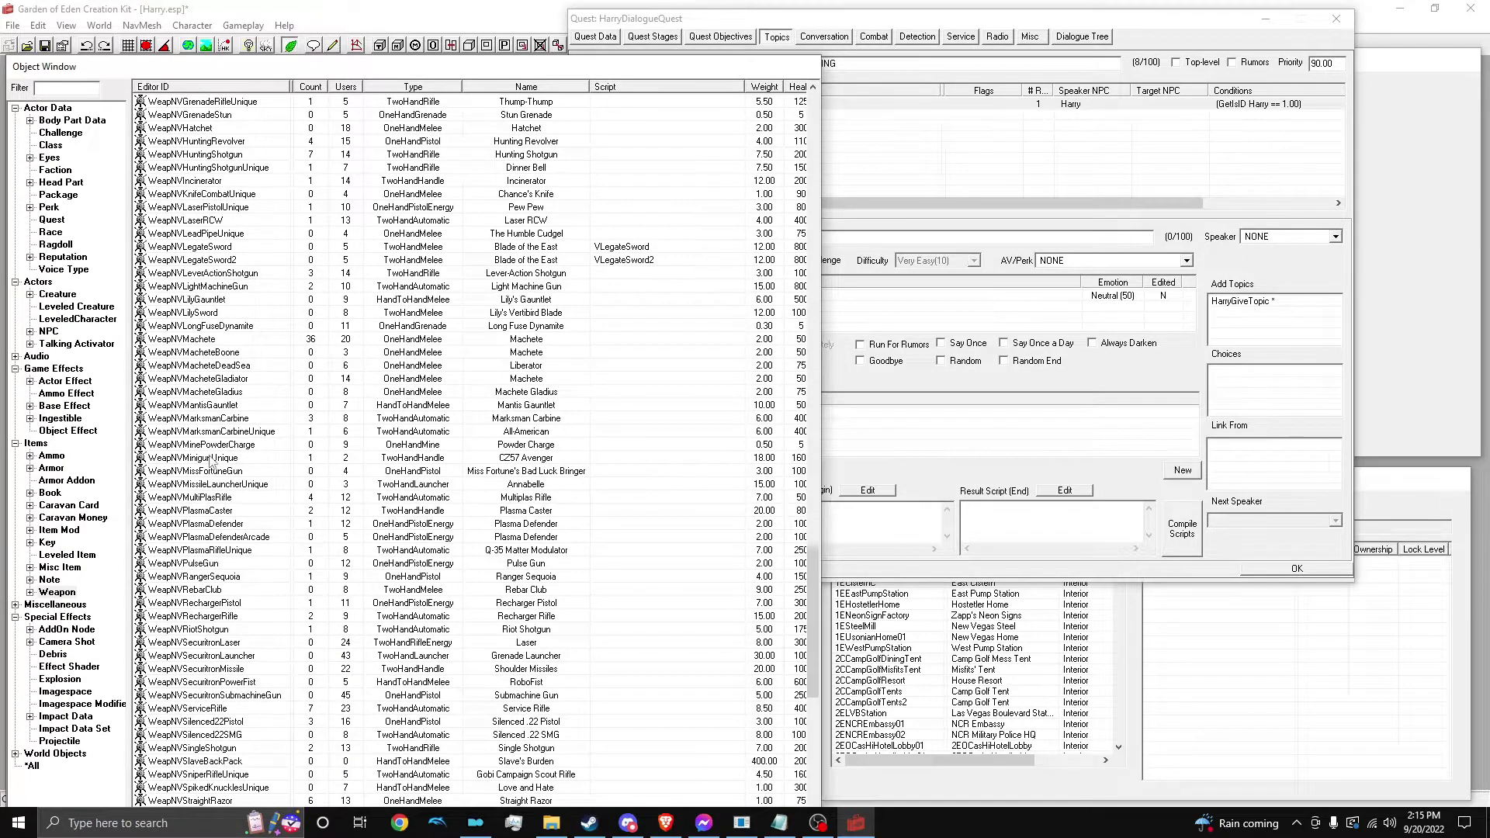
{"action": "scroll", "coordinate": [213, 492], "scroll_direction": "down", "scroll_amount": 4}
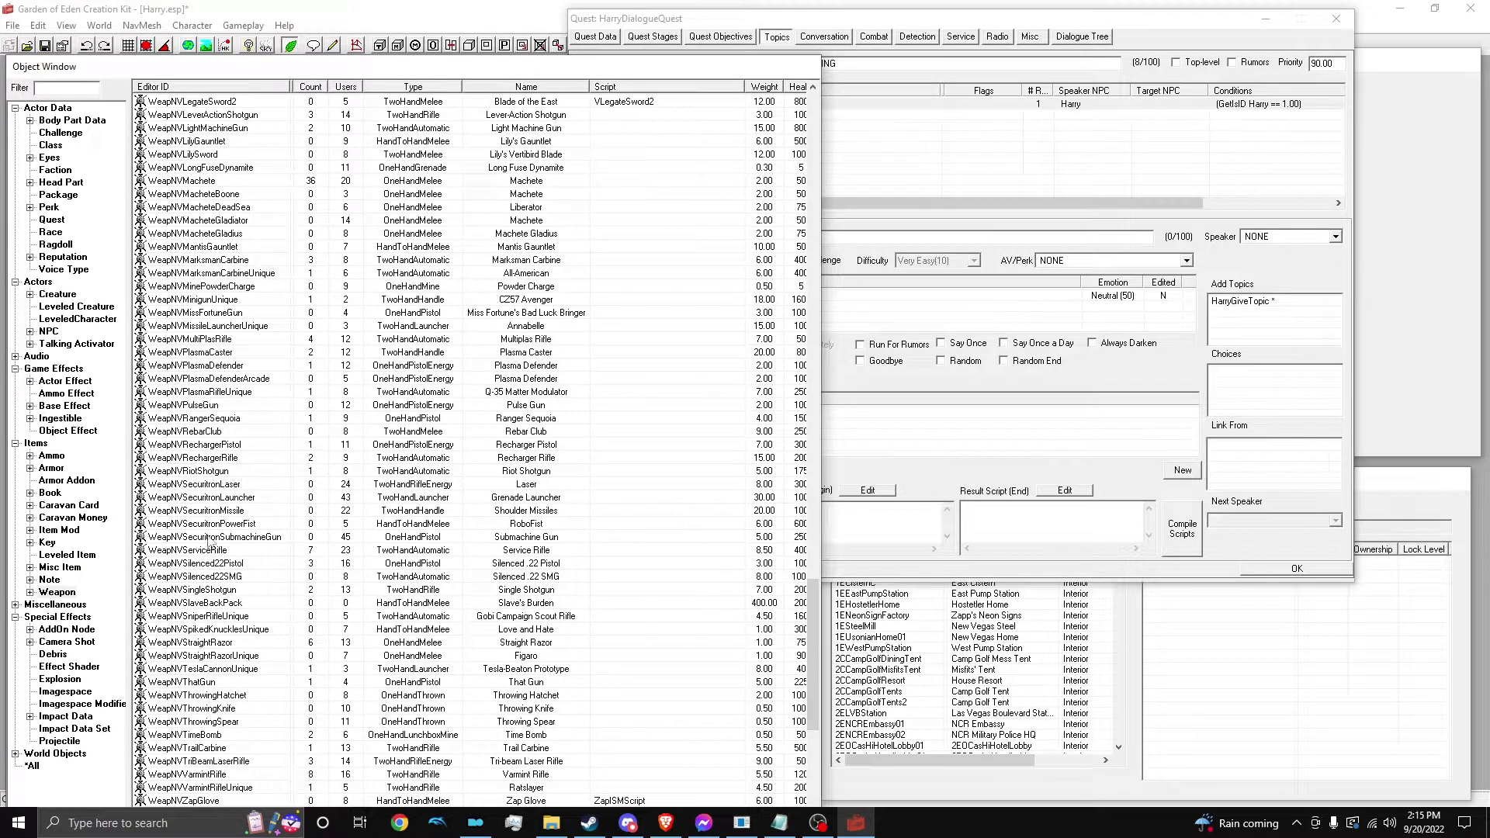
{"action": "right_click", "coordinate": [238, 482]}
{"action": "left_click", "coordinate": [270, 547]}
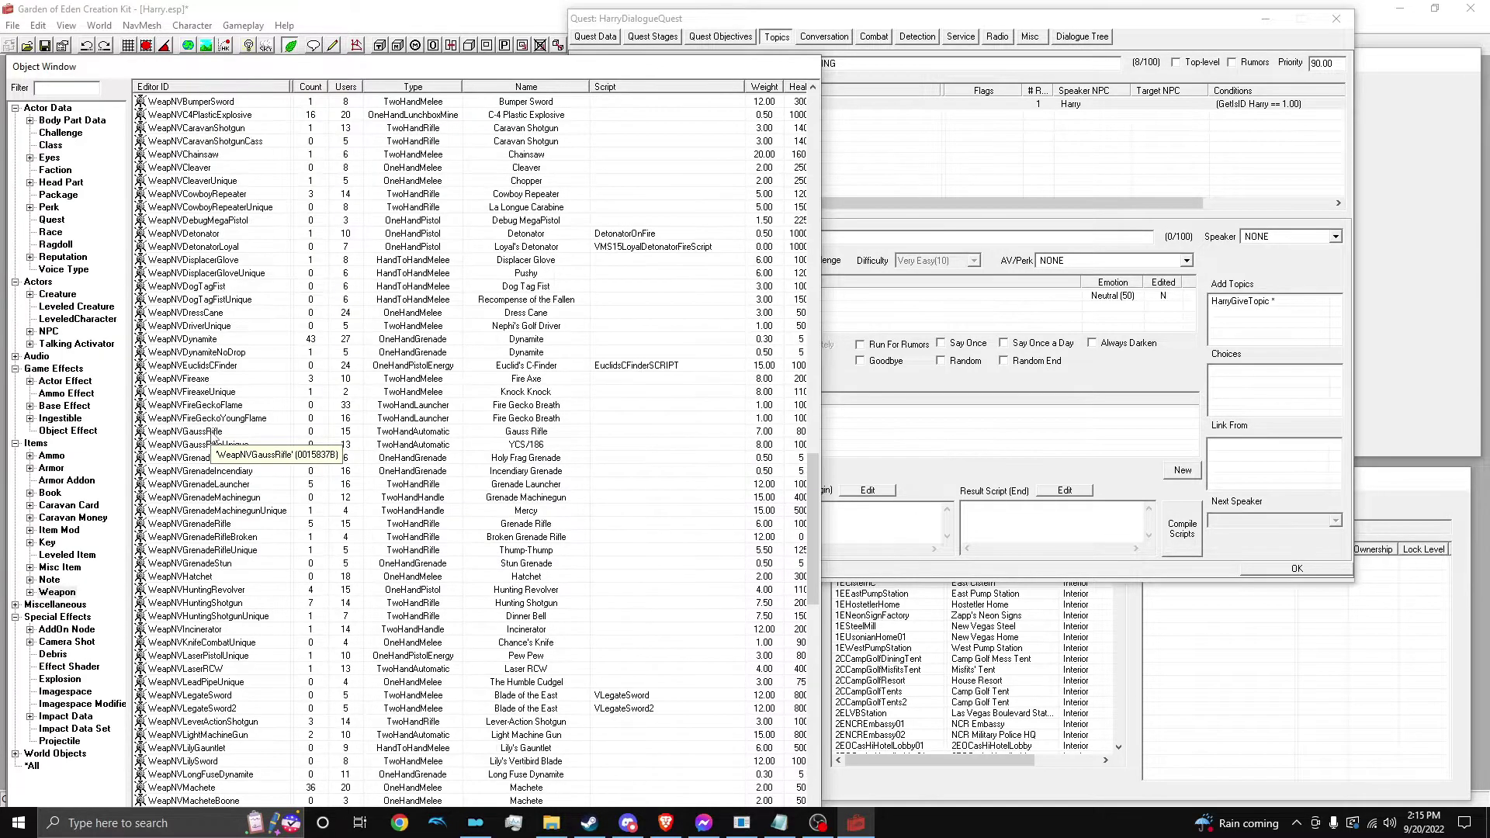
Open the WeapNVGaussRifle weapon, copy its editor ID and close its properties
{"action": "left_click", "coordinate": [211, 433]}
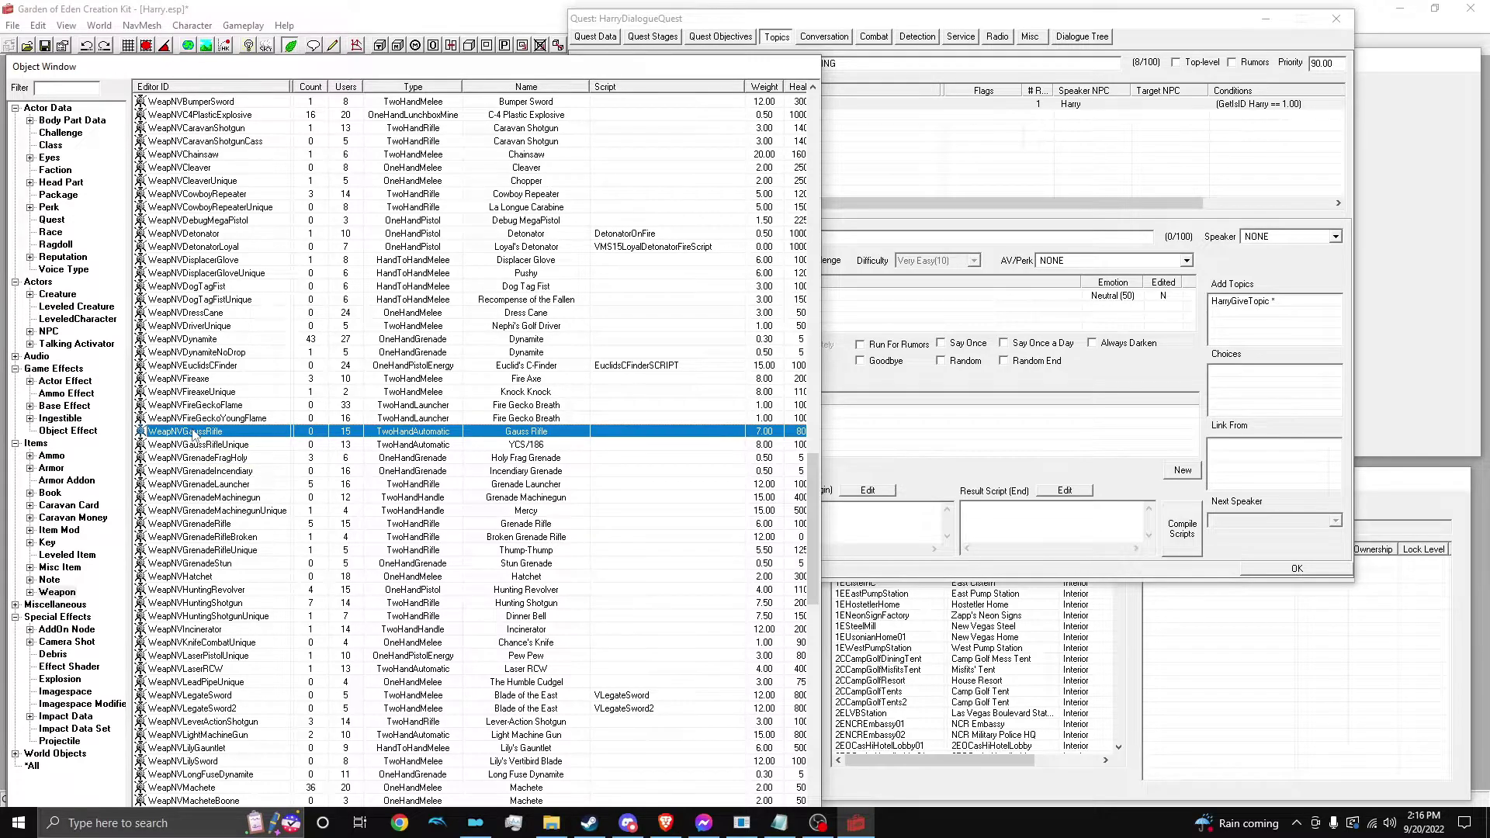
{"action": "double_click", "coordinate": [194, 432]}
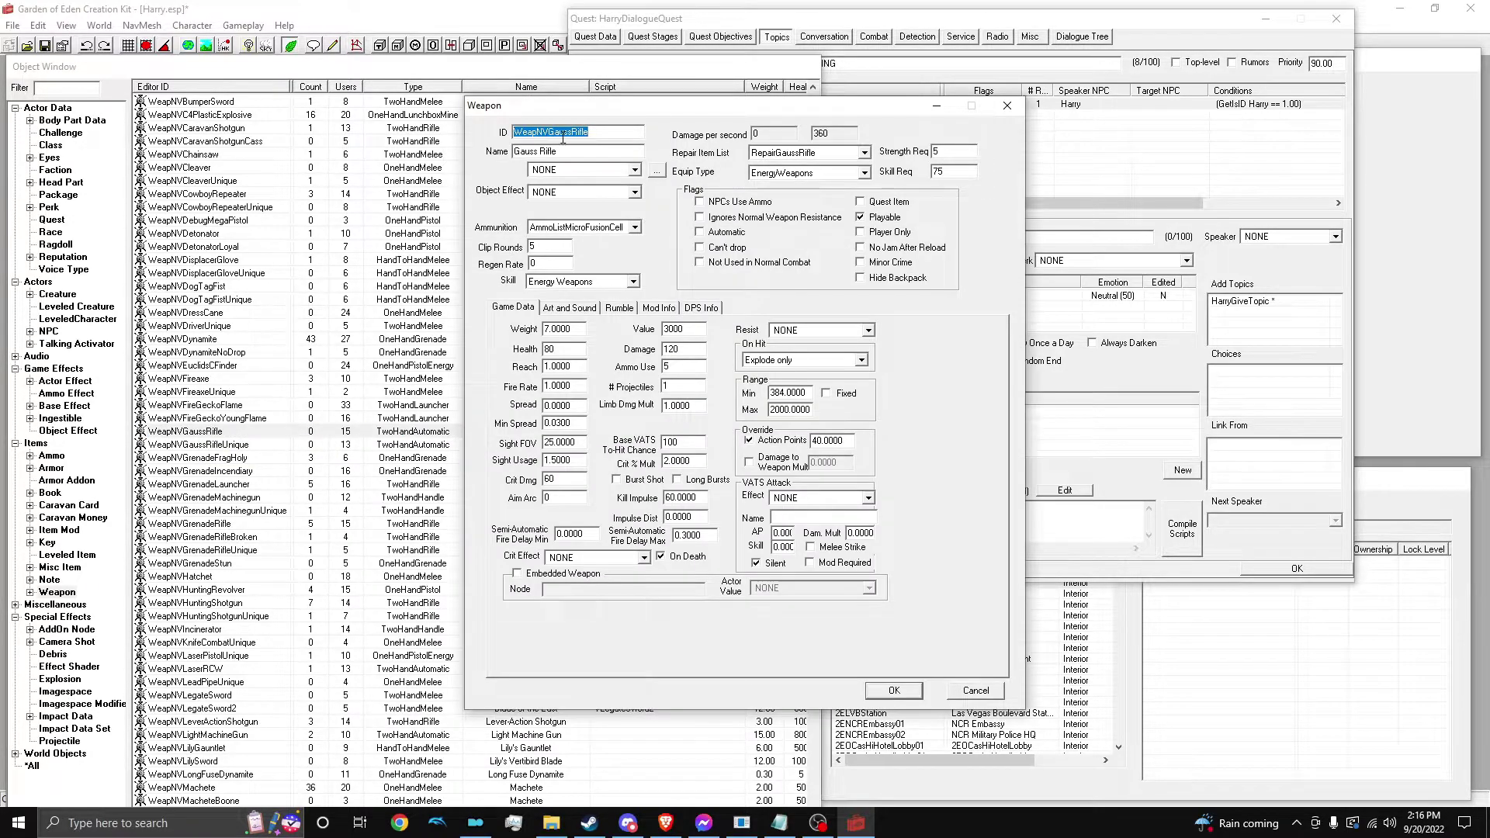
{"action": "left_click", "coordinate": [1007, 106]}
Complete the end result script of HarryGiveTopic's response as "Player.AddItem WeapNVGaussRifle 1" and compile it
{"action": "left_click", "coordinate": [933, 150]}
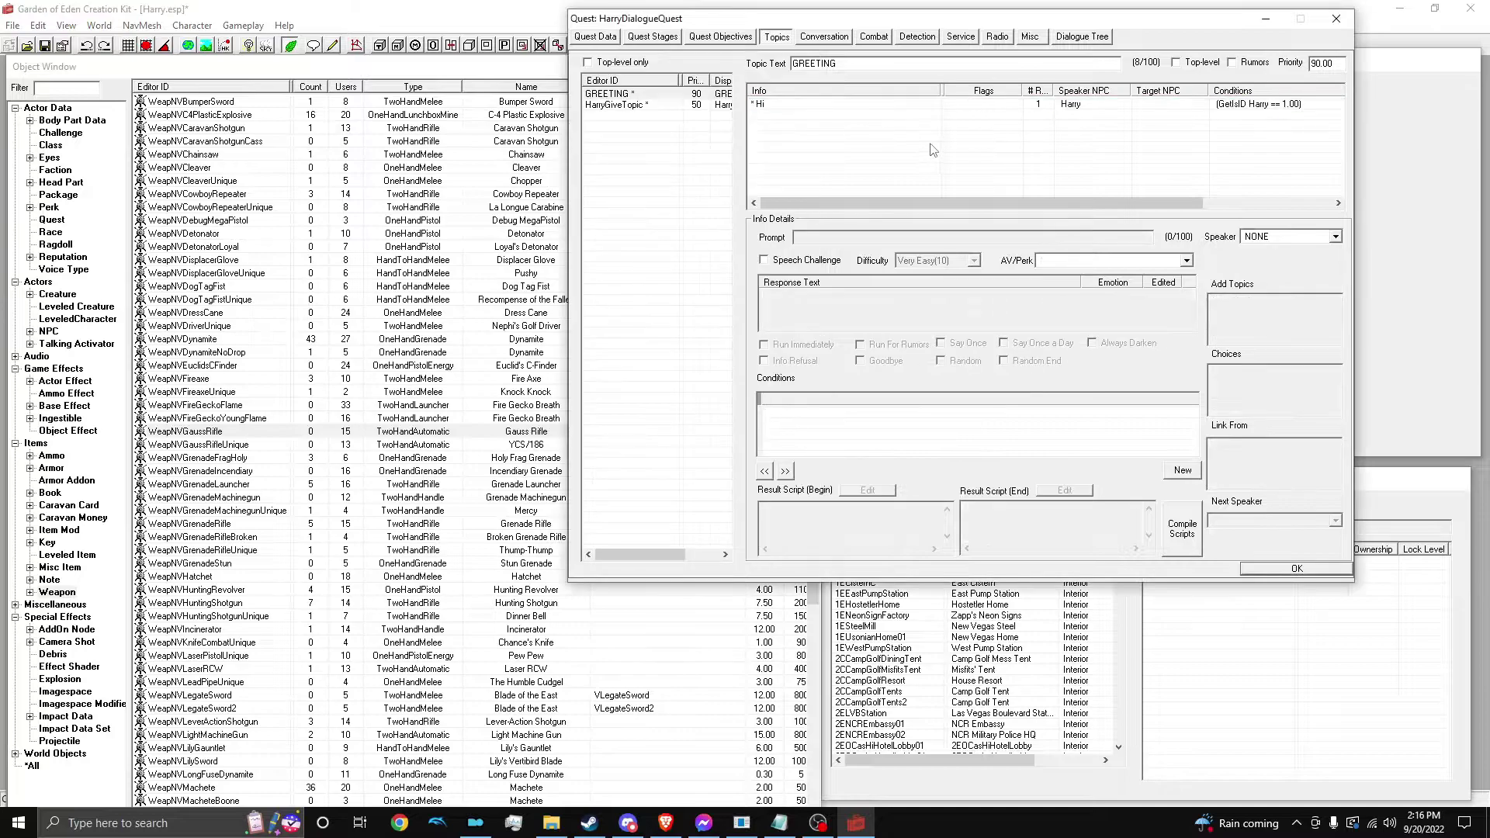
{"action": "left_click_drag", "start_coordinate": [782, 19], "coordinate": [508, 87]}
{"action": "left_click", "coordinate": [360, 171]}
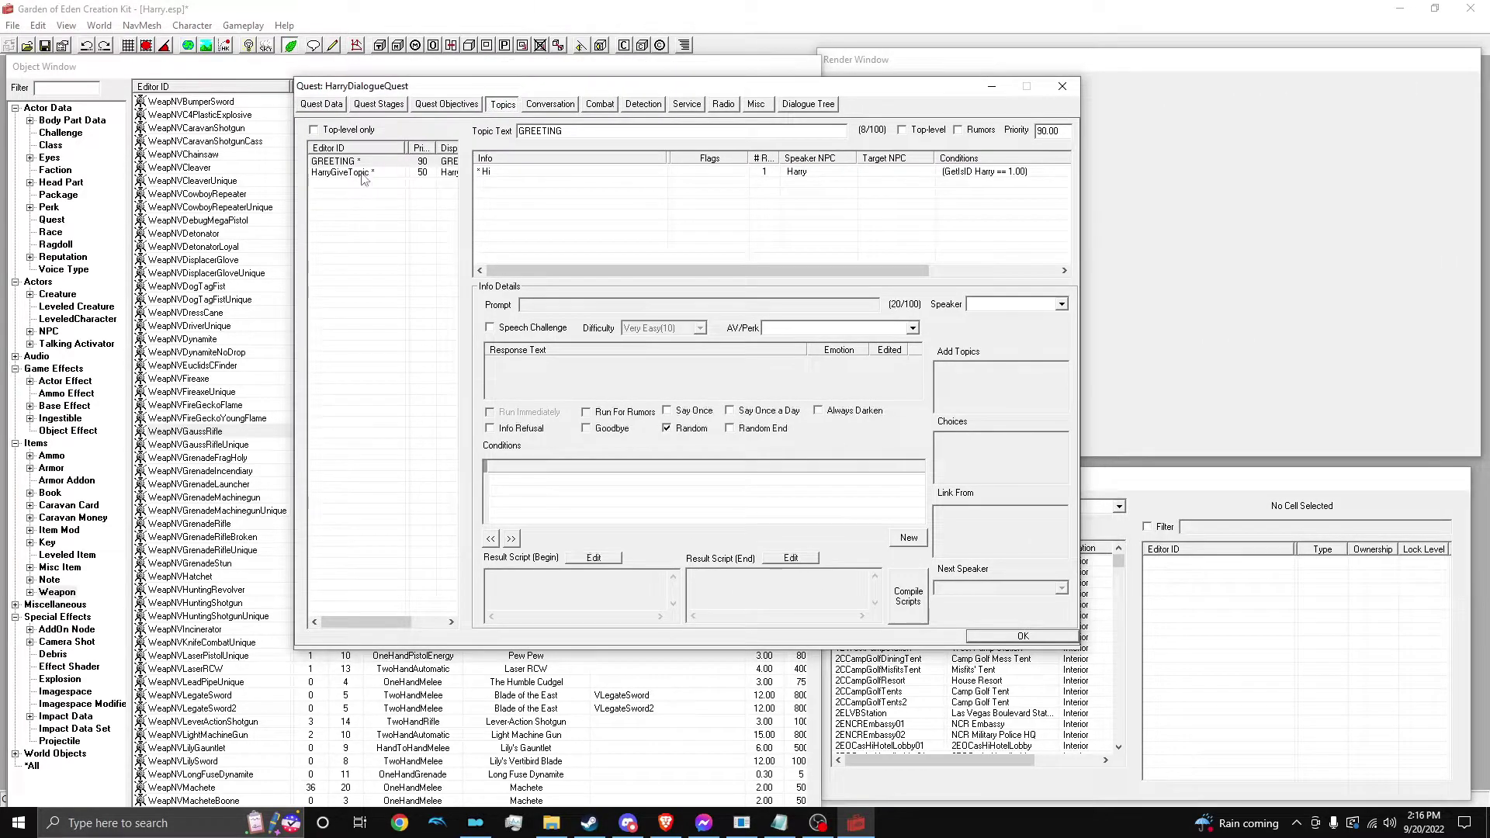
{"action": "key", "text": "Down"}
{"action": "left_click", "coordinate": [539, 172]}
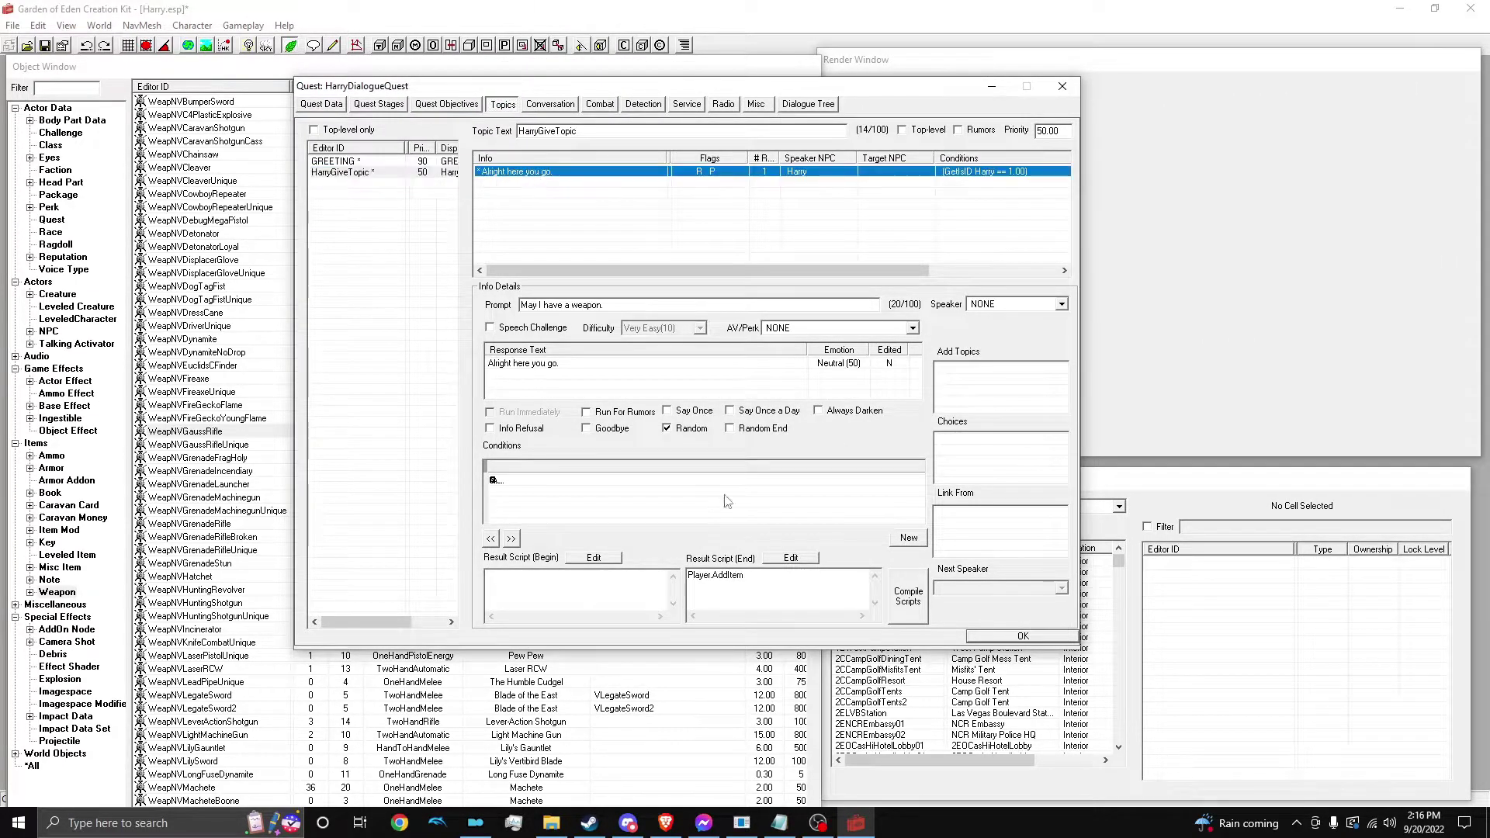
{"action": "left_click", "coordinate": [785, 592]}
{"action": "type", "text": "WeapNVGaussRifle"}
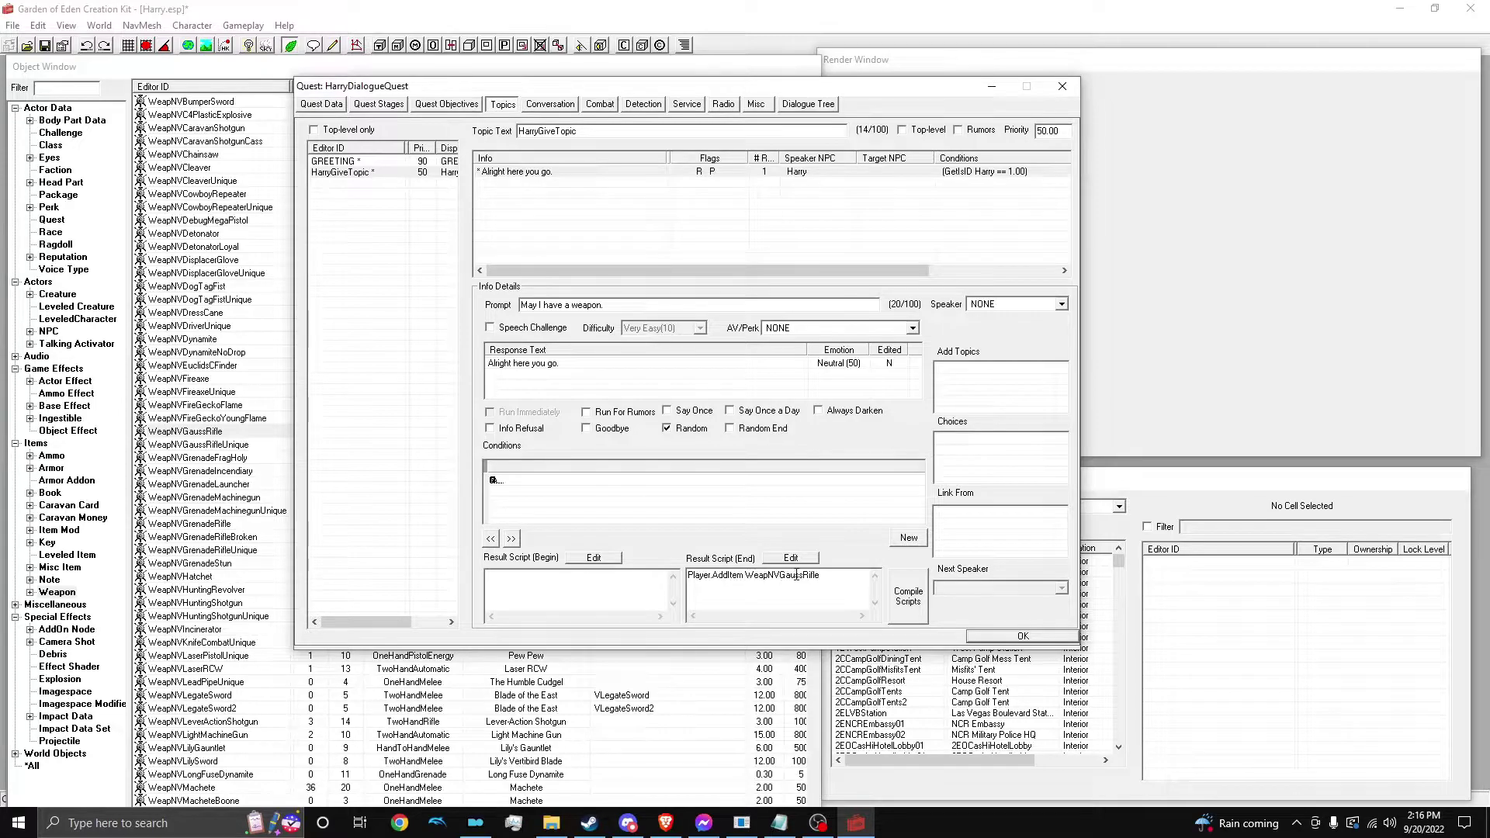
{"action": "type", "text": "1"}
{"action": "left_click", "coordinate": [908, 596]}
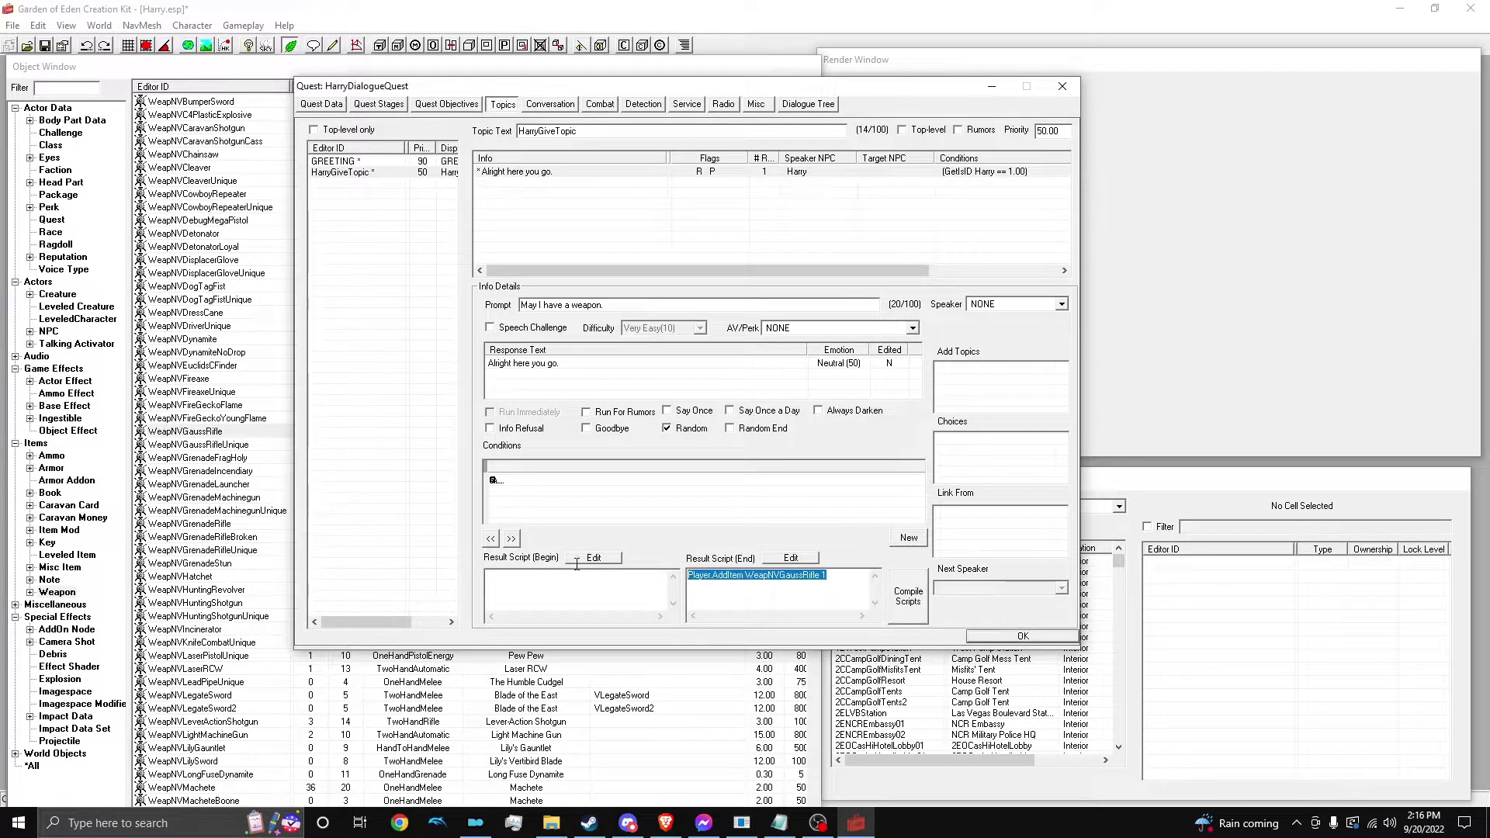
Add a second info to HarryGiveTopic with the response text "Give me caps."
{"action": "left_click", "coordinate": [515, 236]}
{"action": "right_click", "coordinate": [515, 235]}
{"action": "key", "text": "Escape"}
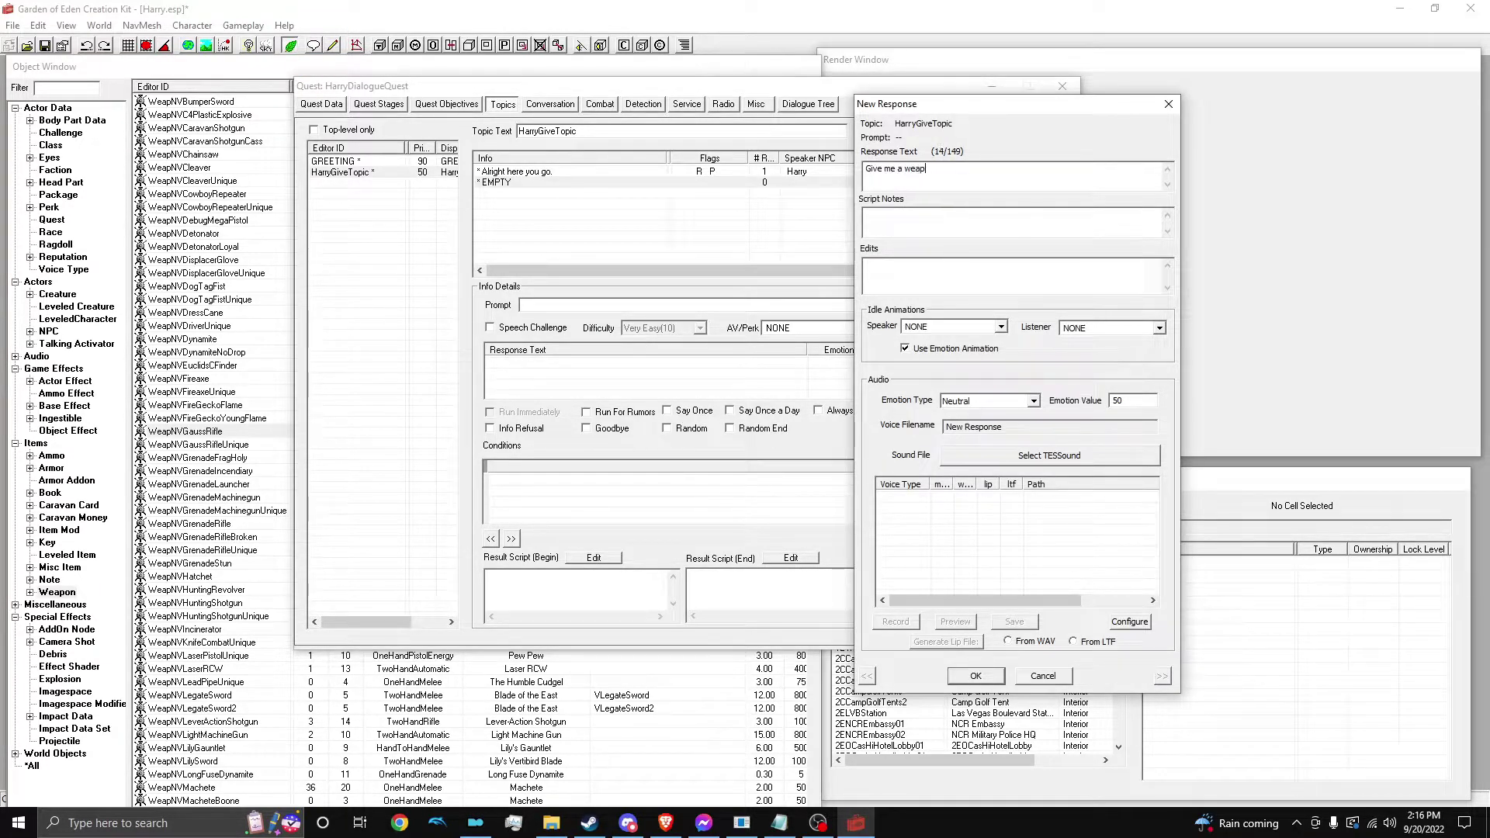
{"action": "key", "text": "BackSpace"}
{"action": "key", "text": "BackSpace"}
{"action": "key", "text": "BackSpace"}
{"action": "key", "text": "BackSpace"}
{"action": "key", "text": "BackSpace"}
{"action": "key", "text": "BackSpace"}
{"action": "type", "text": "cap[s."}
{"action": "left_click", "coordinate": [989, 673]}
{"action": "left_click", "coordinate": [1135, 323]}
{"action": "left_click", "coordinate": [976, 676]}
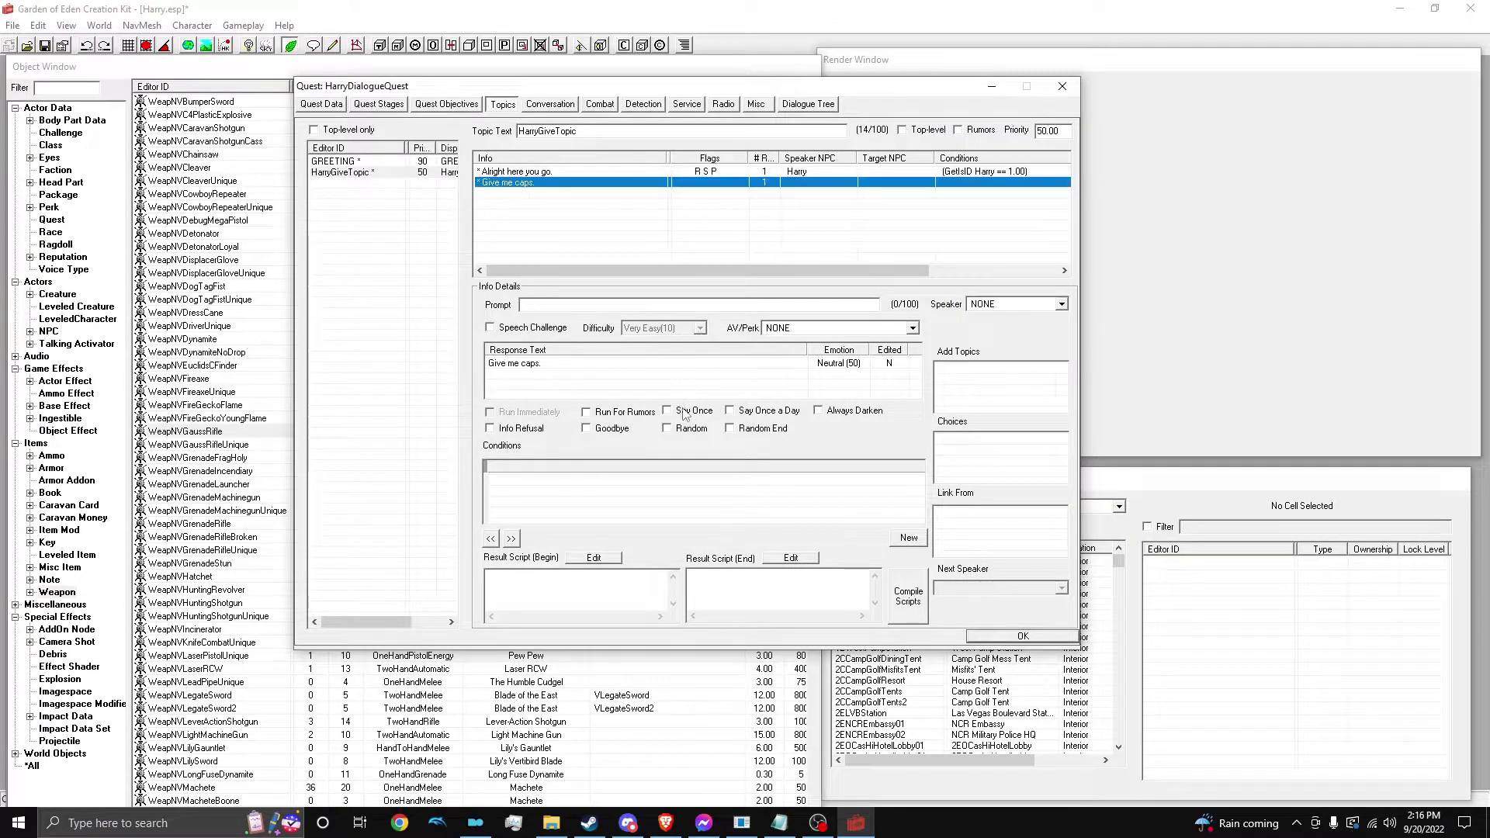
Enable the Say Once flag on the "Give me caps." response and select the "Alright here you go." response
{"action": "left_click", "coordinate": [527, 182]}
{"action": "left_click", "coordinate": [524, 173]}
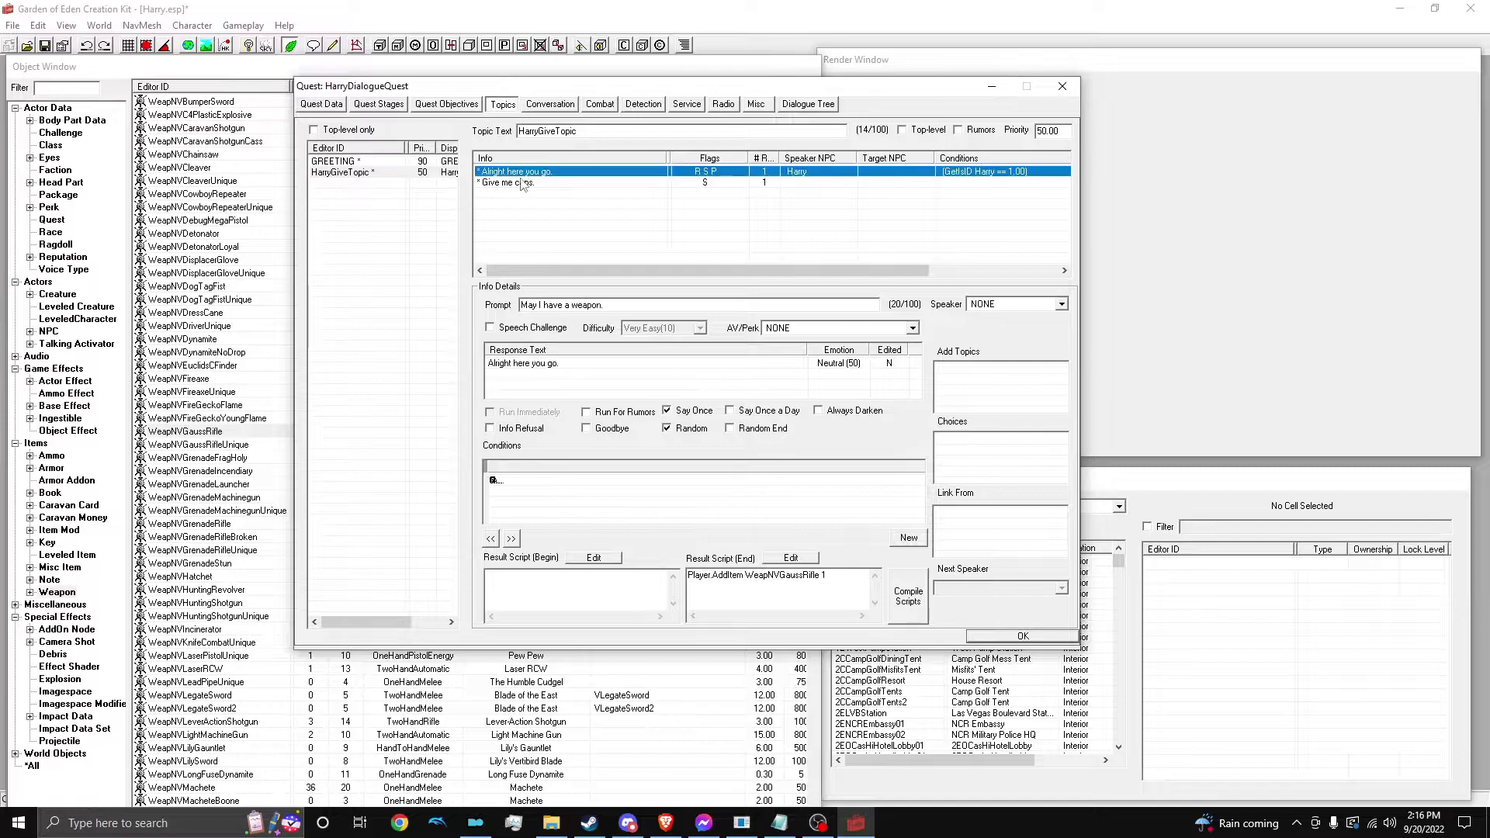
Set the prompt of the "Give me caps." info to "May I have caps." and dismiss the spelling check
{"action": "left_click_drag", "start_coordinate": [607, 305], "coordinate": [399, 255]}
{"action": "left_click", "coordinate": [494, 191]}
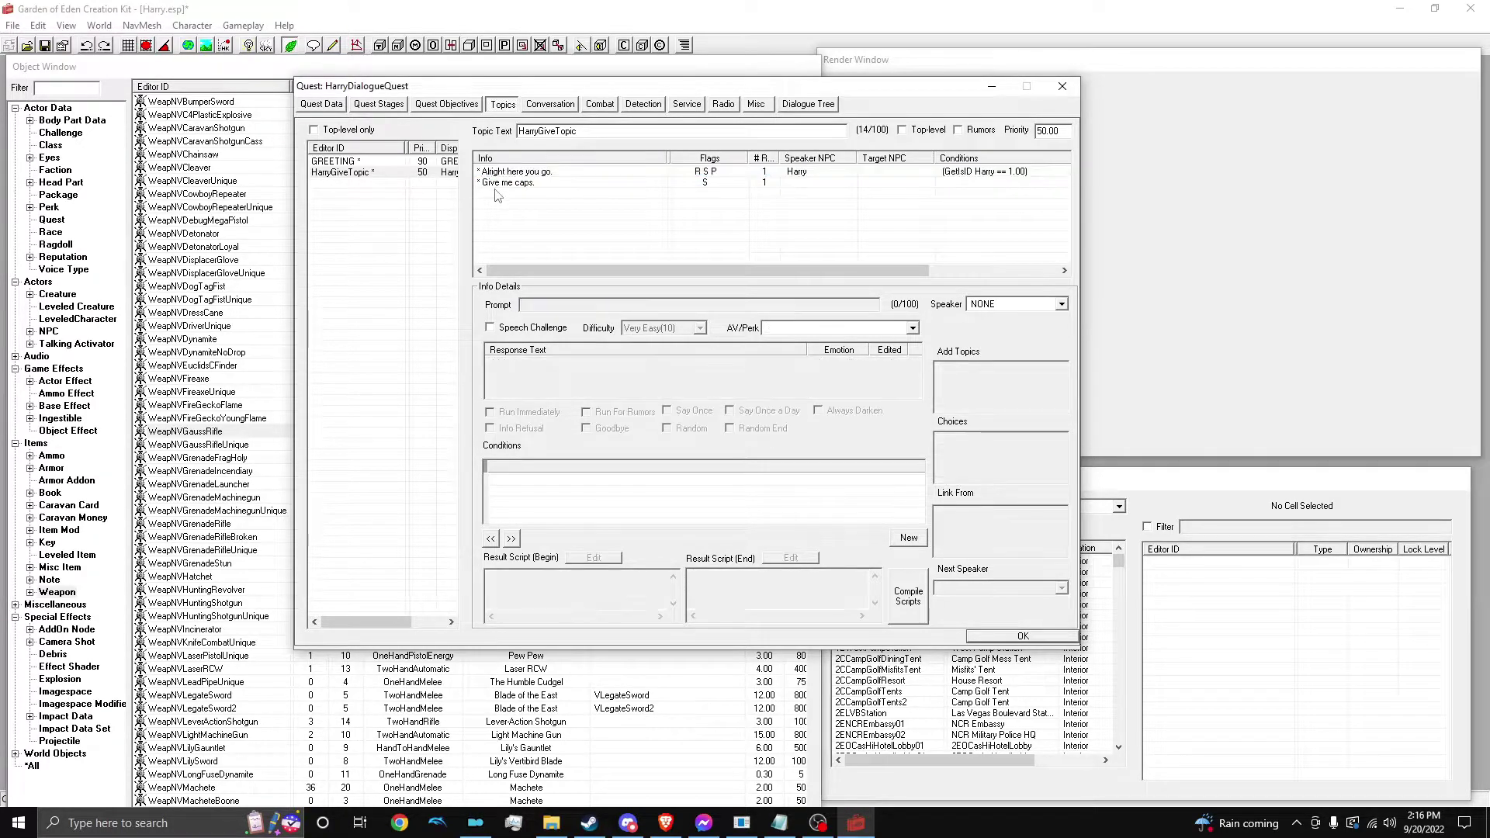
{"action": "left_click", "coordinate": [540, 305]}
{"action": "type", "text": "May"}
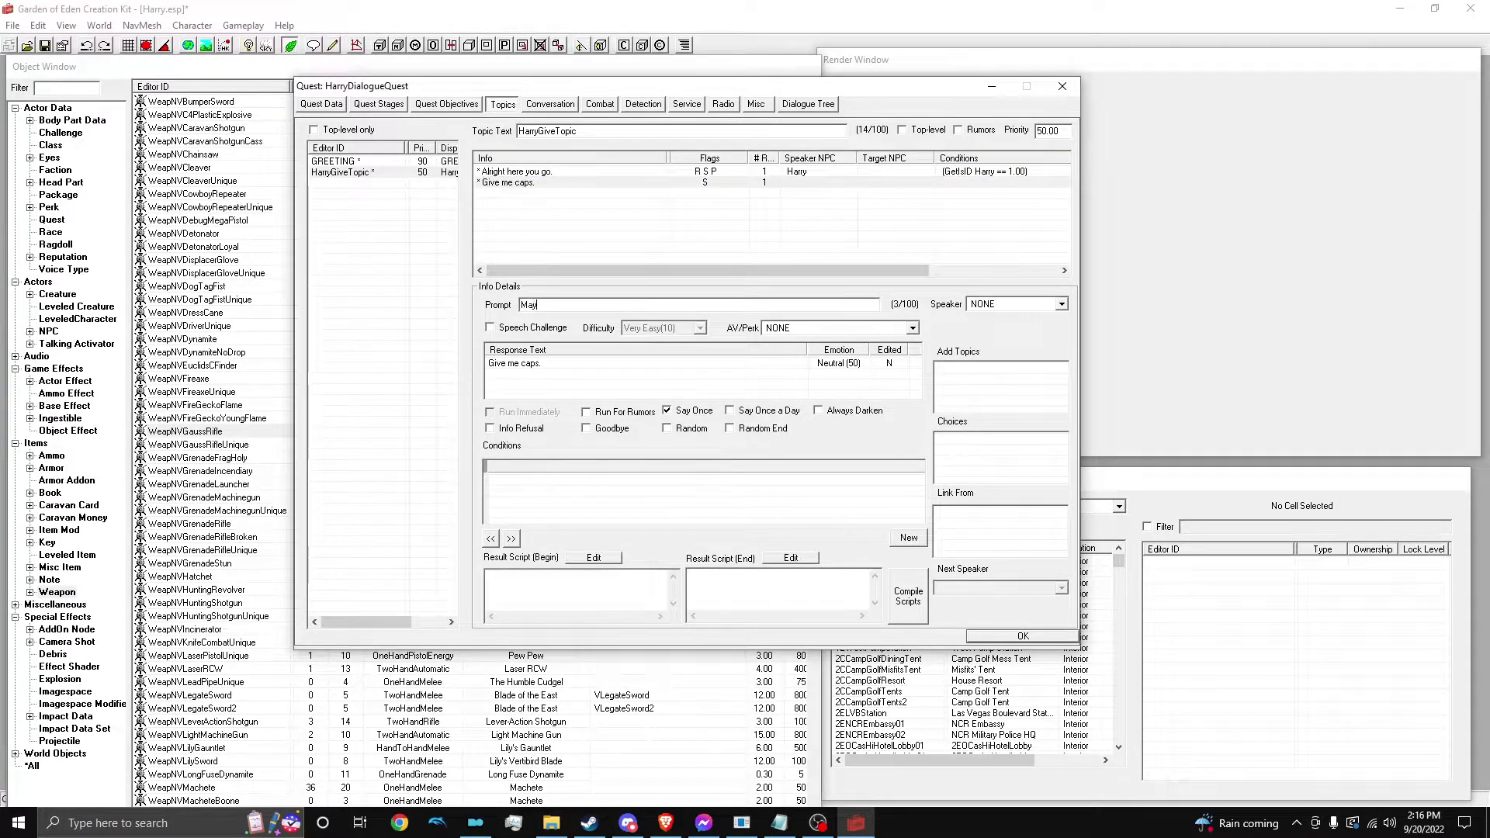
{"action": "type", "text": " I have caps."}
{"action": "left_click", "coordinate": [609, 248]}
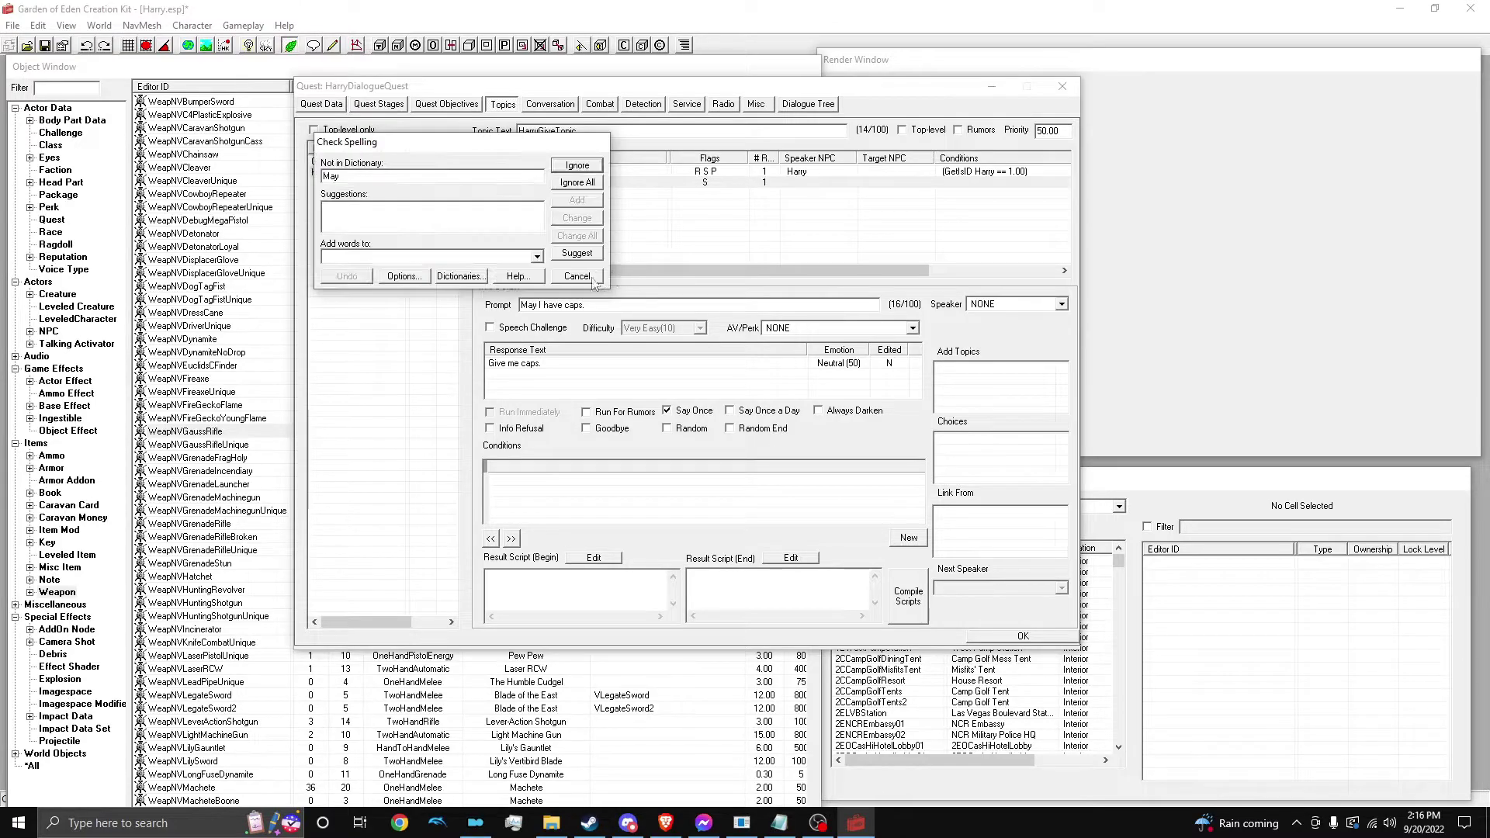
{"action": "left_click", "coordinate": [560, 219]}
Add the GetIsID Harry == 1.00 condition to the "Give me caps." info
{"action": "left_click", "coordinate": [510, 183]}
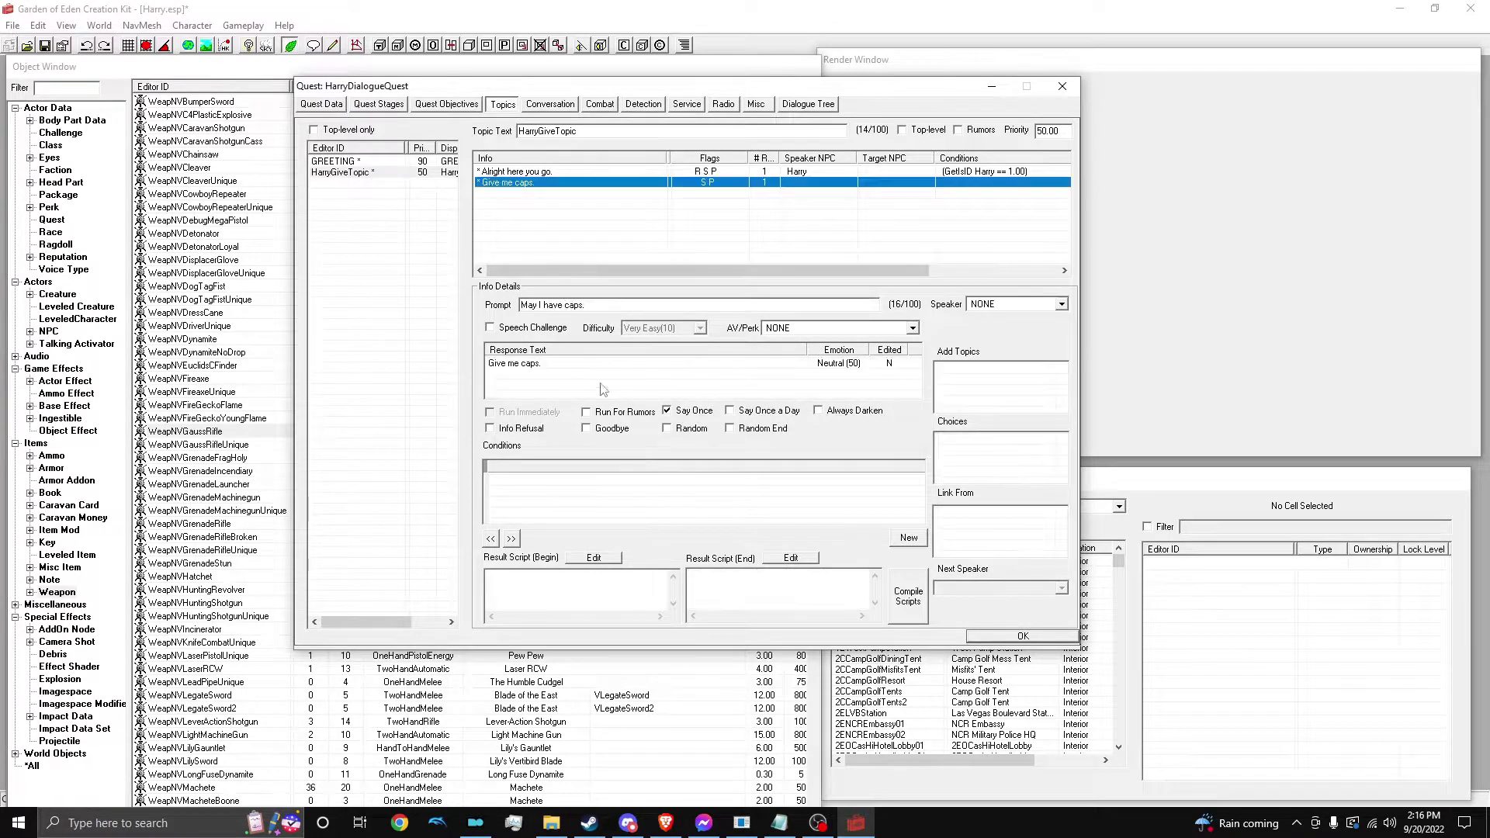
{"action": "right_click", "coordinate": [577, 490]}
{"action": "left_click", "coordinate": [611, 593]}
{"action": "left_click_drag", "start_coordinate": [489, 468], "coordinate": [517, 468]}
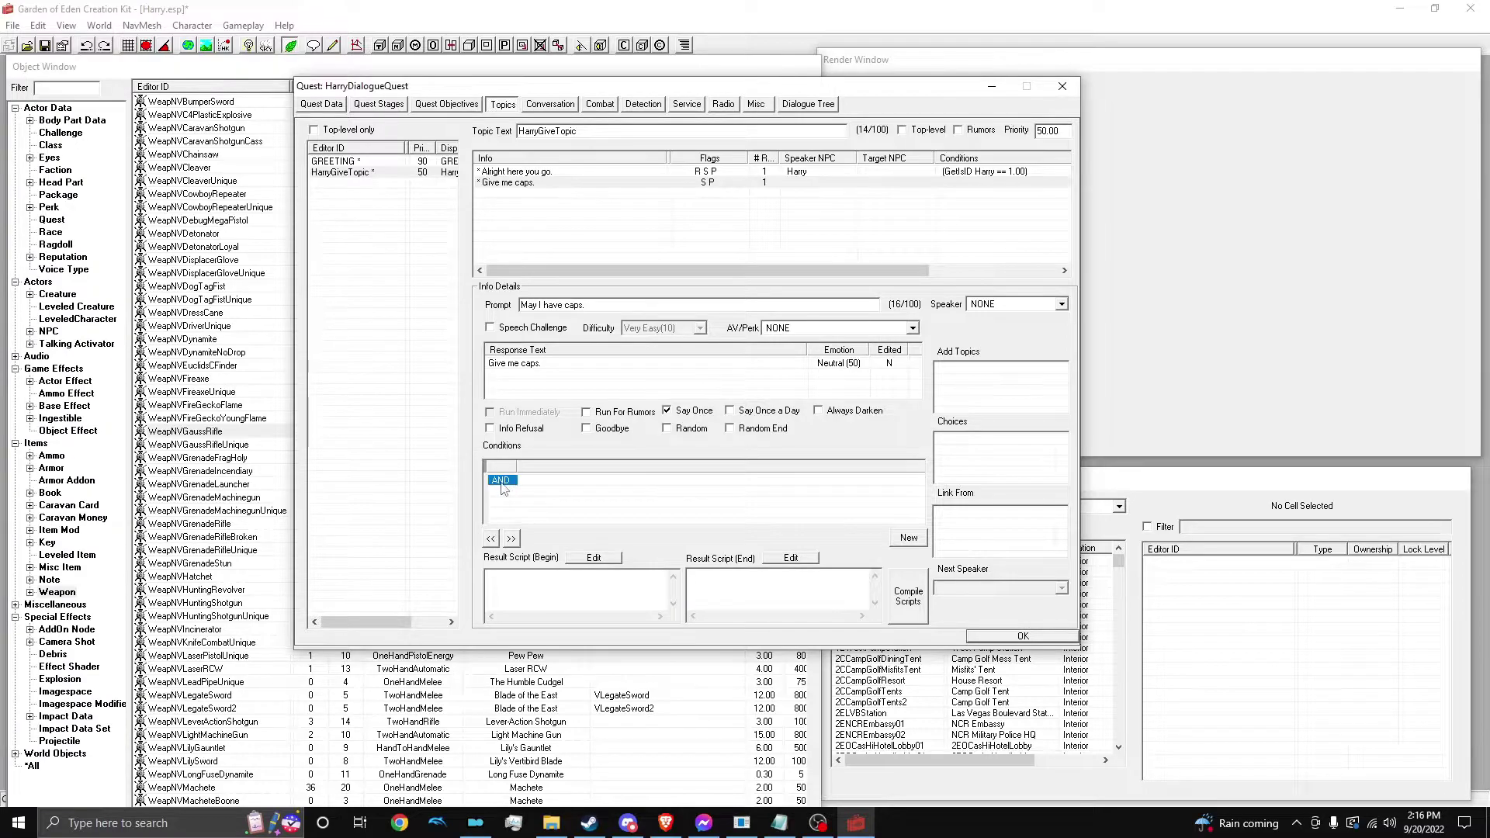
{"action": "double_click", "coordinate": [501, 483]}
{"action": "left_click", "coordinate": [996, 500]}
Write a Player.AddItem command for caps in the "Give me caps." info's end result script and compile it
{"action": "key", "text": "BackSpace"}
{"action": "key", "text": "BackSpace"}
{"action": "key", "text": "BackSpace"}
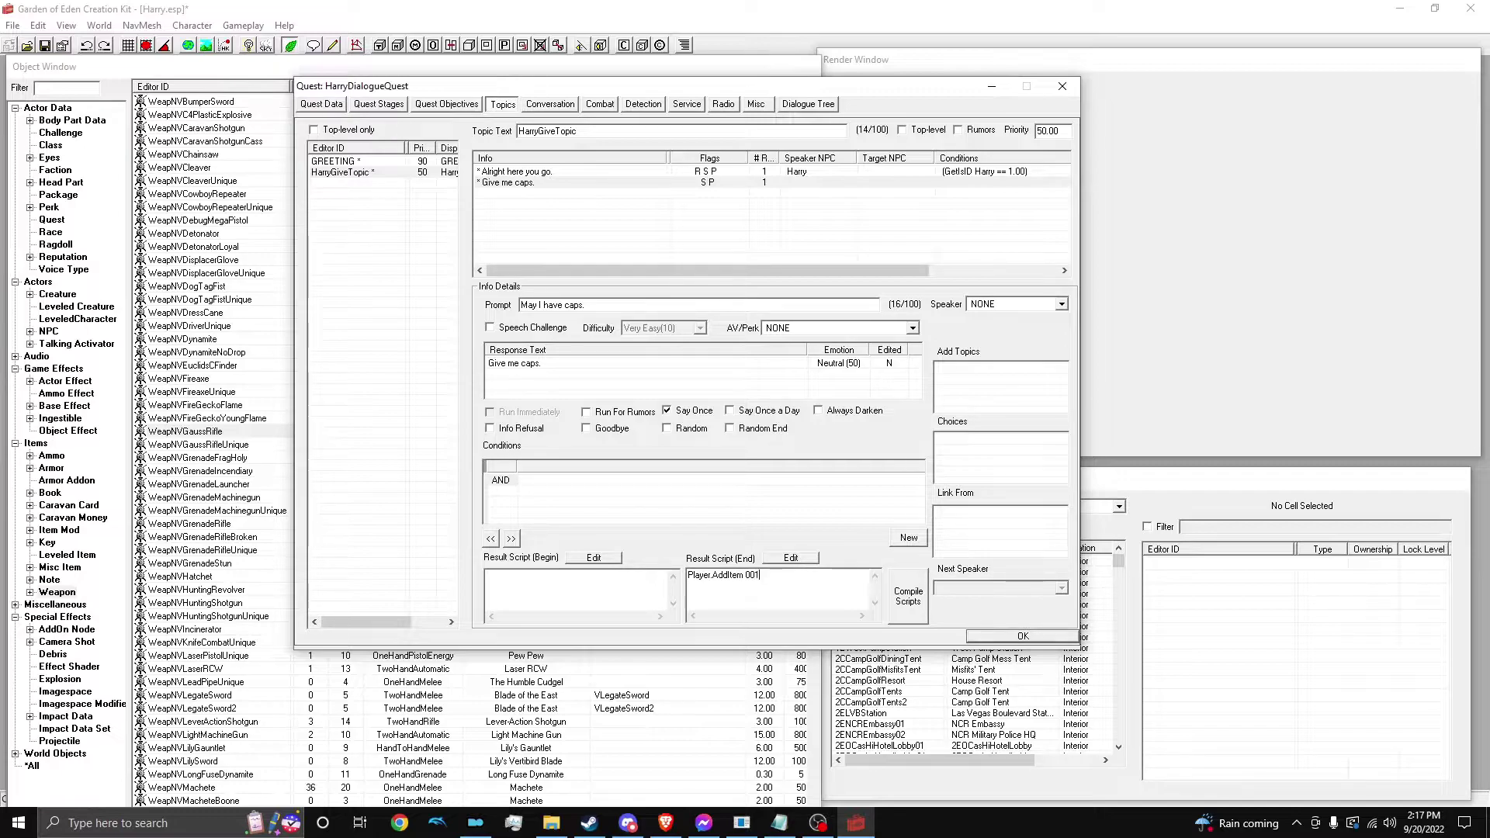
{"action": "left_click_drag", "start_coordinate": [798, 590], "coordinate": [748, 593]}
{"action": "type", "text": "Caps"}
{"action": "double_click", "coordinate": [775, 580]}
{"action": "left_click", "coordinate": [758, 578]}
{"action": "left_click", "coordinate": [867, 590]}
{"action": "left_click", "coordinate": [891, 598]}
Add a Say Once info conditioned on Harry with the response "Here is your armor." and reword the caps response as "Here are your caps."
{"action": "right_click", "coordinate": [571, 233]}
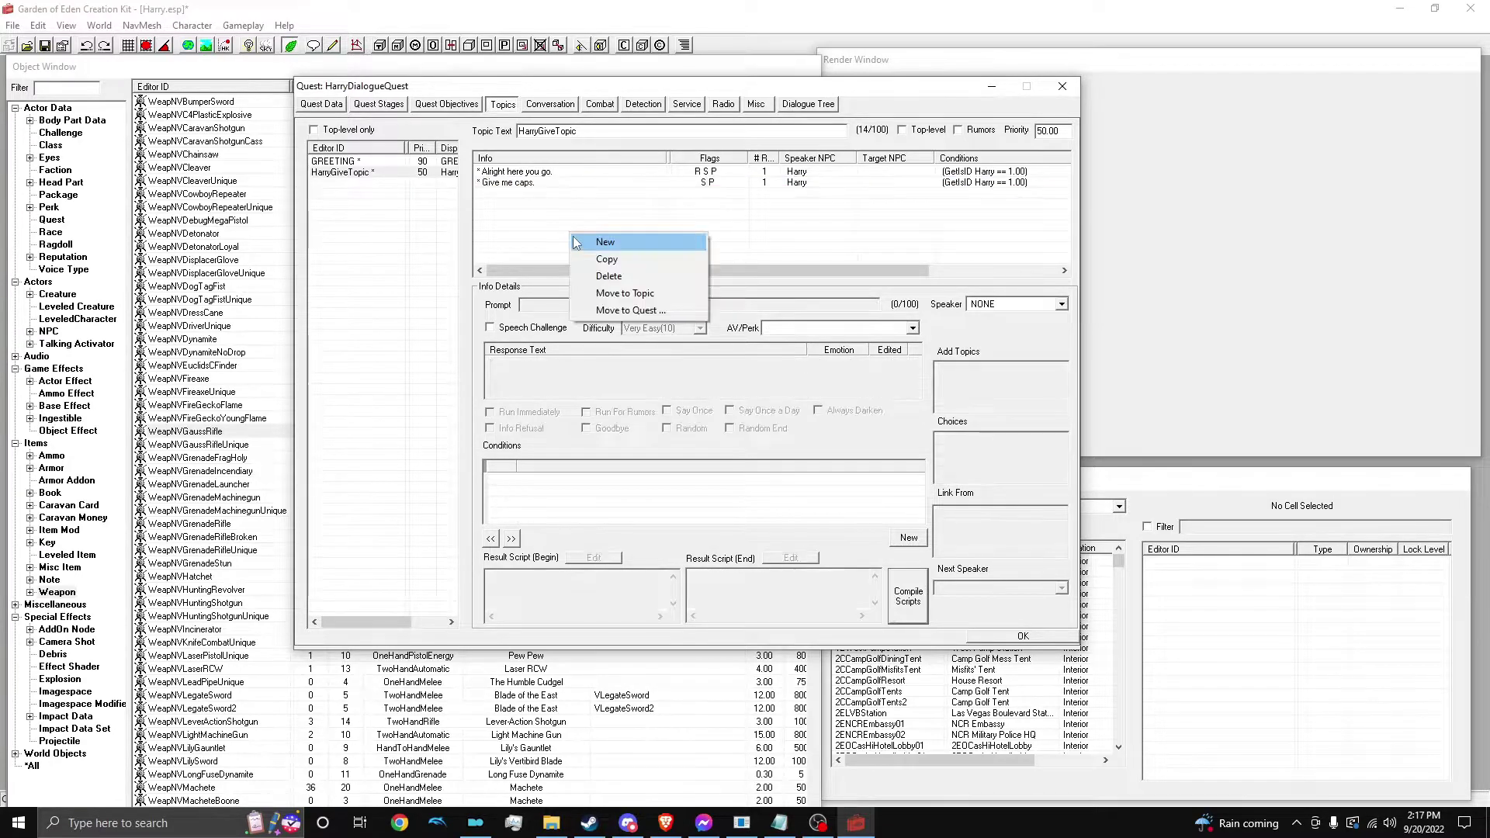
{"action": "left_click", "coordinate": [588, 313]}
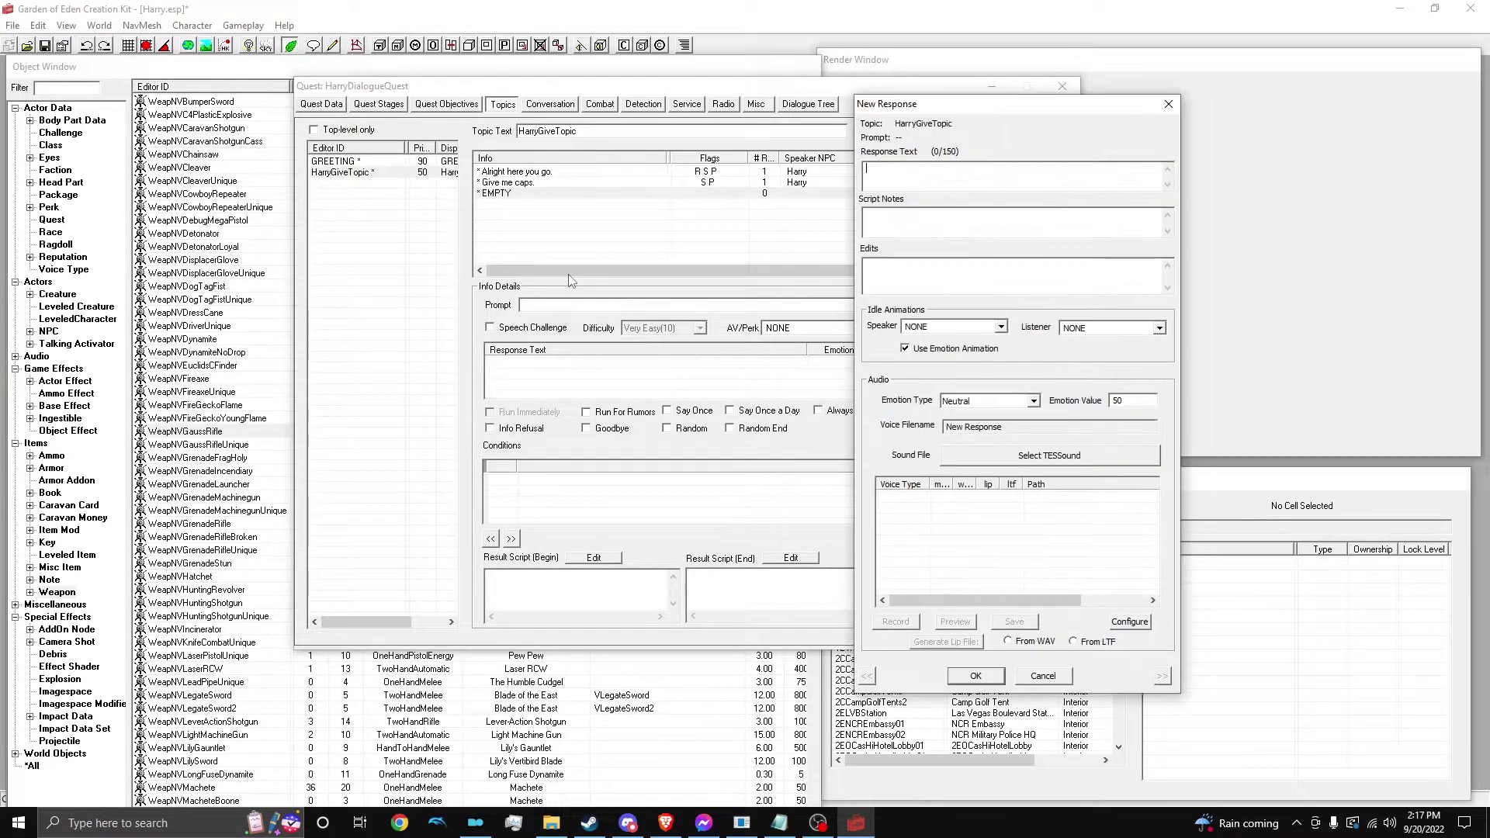
{"action": "type", "text": "Here is your armor."}
{"action": "left_click", "coordinate": [989, 673]}
{"action": "left_click", "coordinate": [1147, 326]}
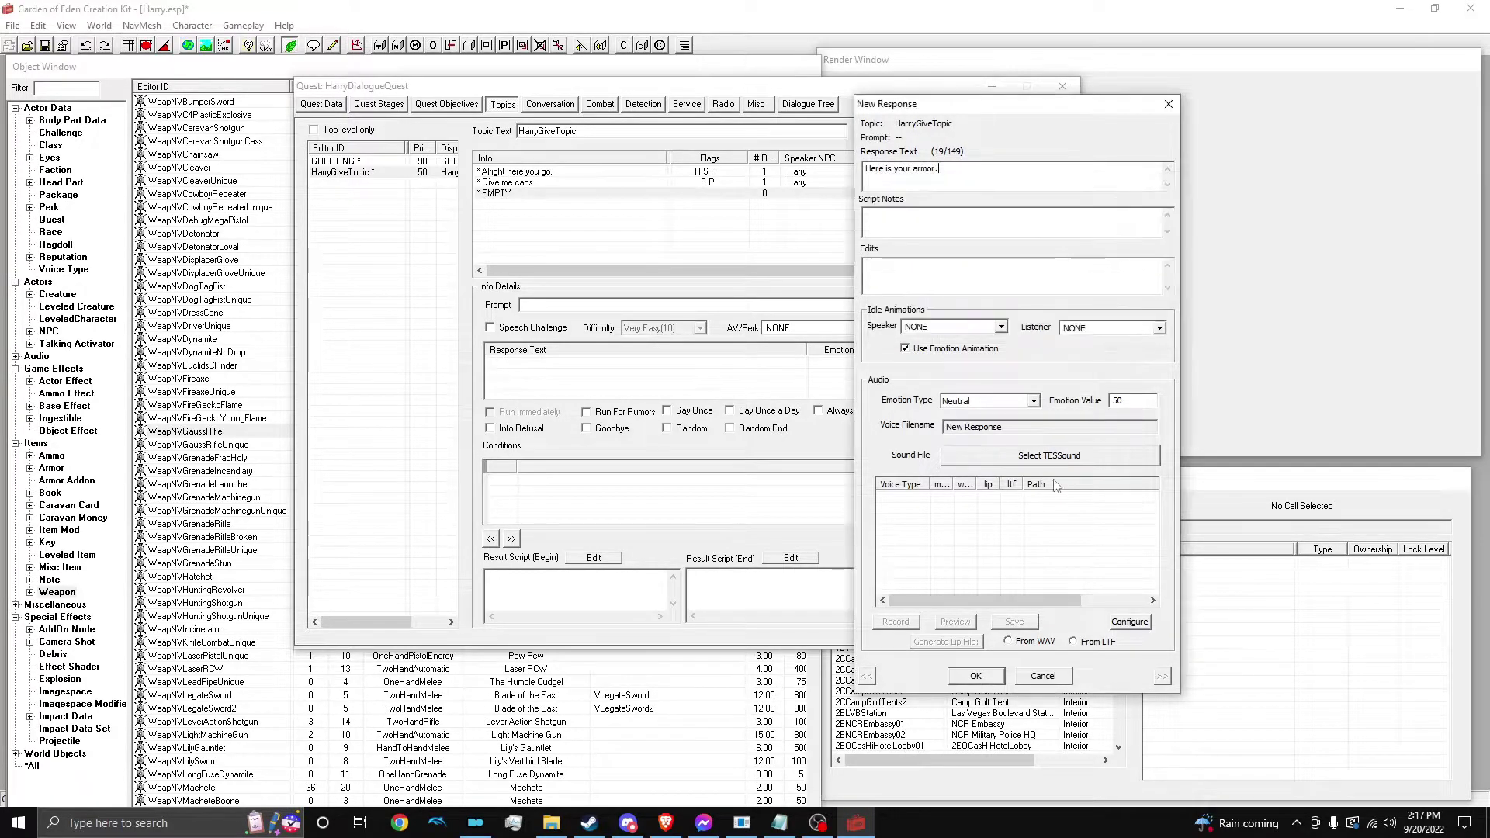
{"action": "left_click", "coordinate": [992, 676]}
{"action": "left_click", "coordinate": [520, 192]}
{"action": "left_click", "coordinate": [520, 183]}
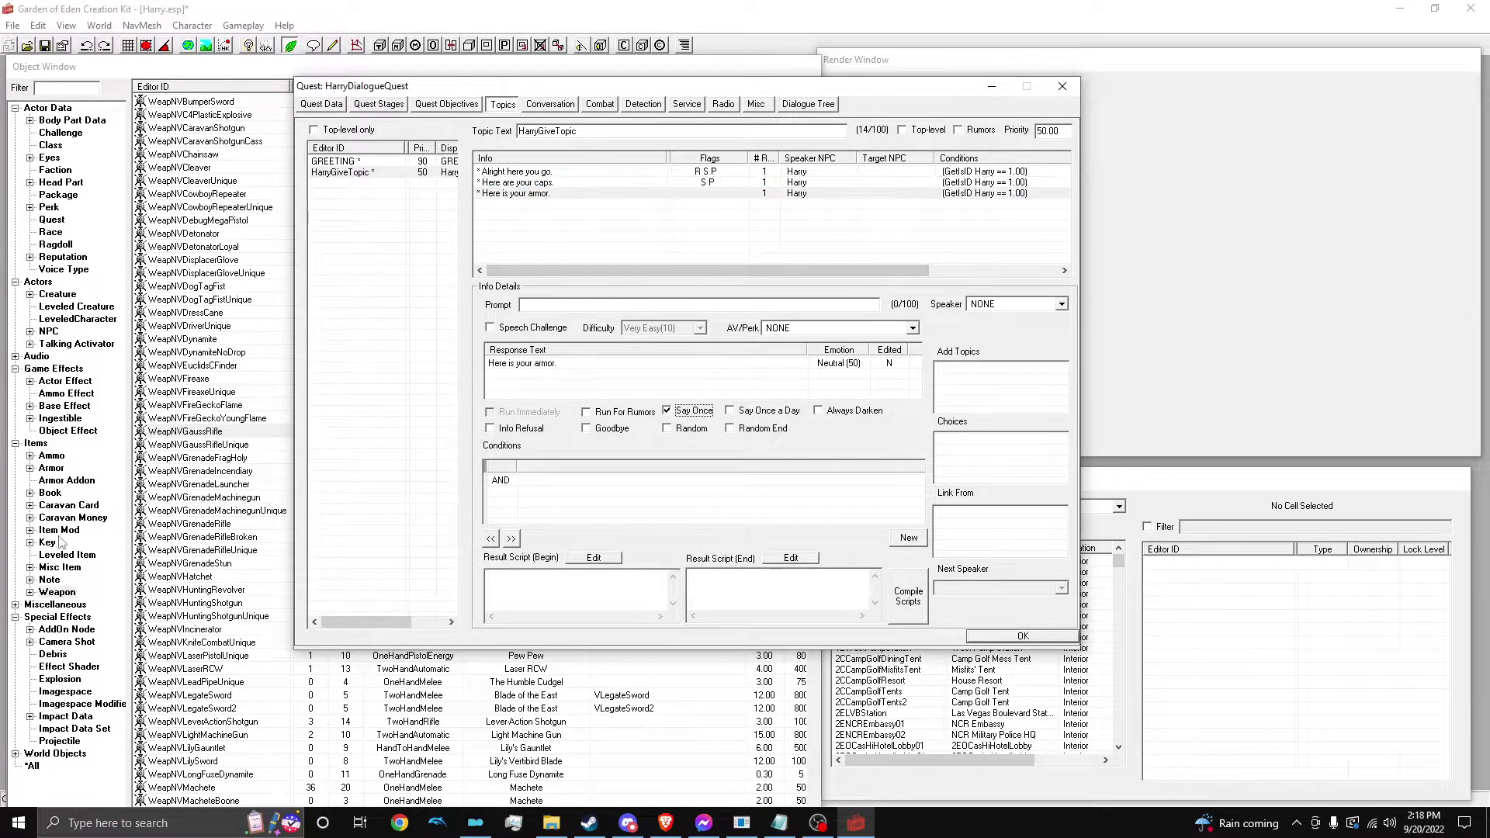
Browse the armor objects for a suitable reward and preview ArmorNVGKSuit
{"action": "left_click", "coordinate": [51, 468]}
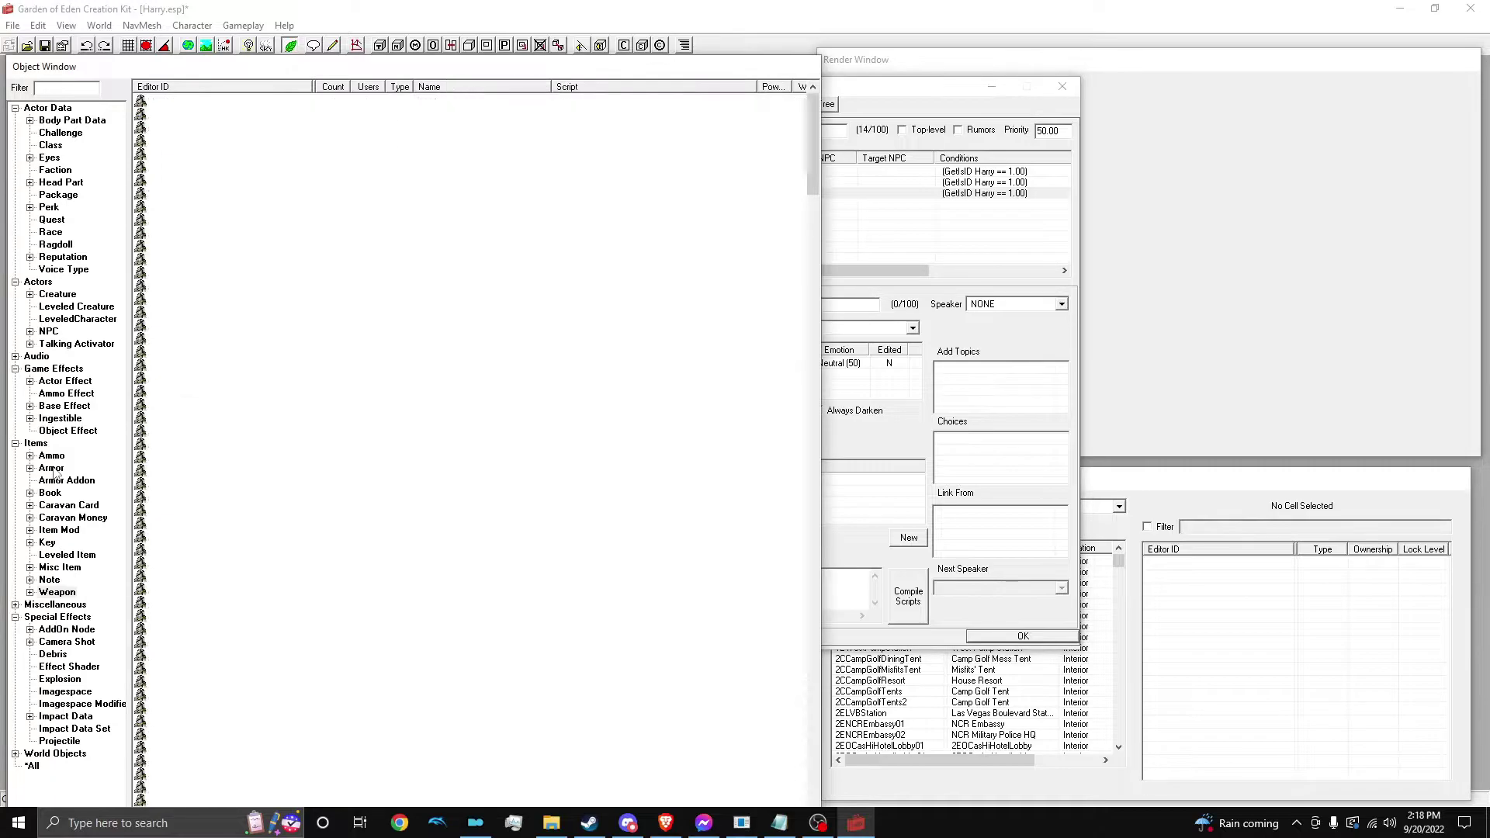
{"action": "scroll", "coordinate": [264, 388], "scroll_direction": "down", "scroll_amount": 20}
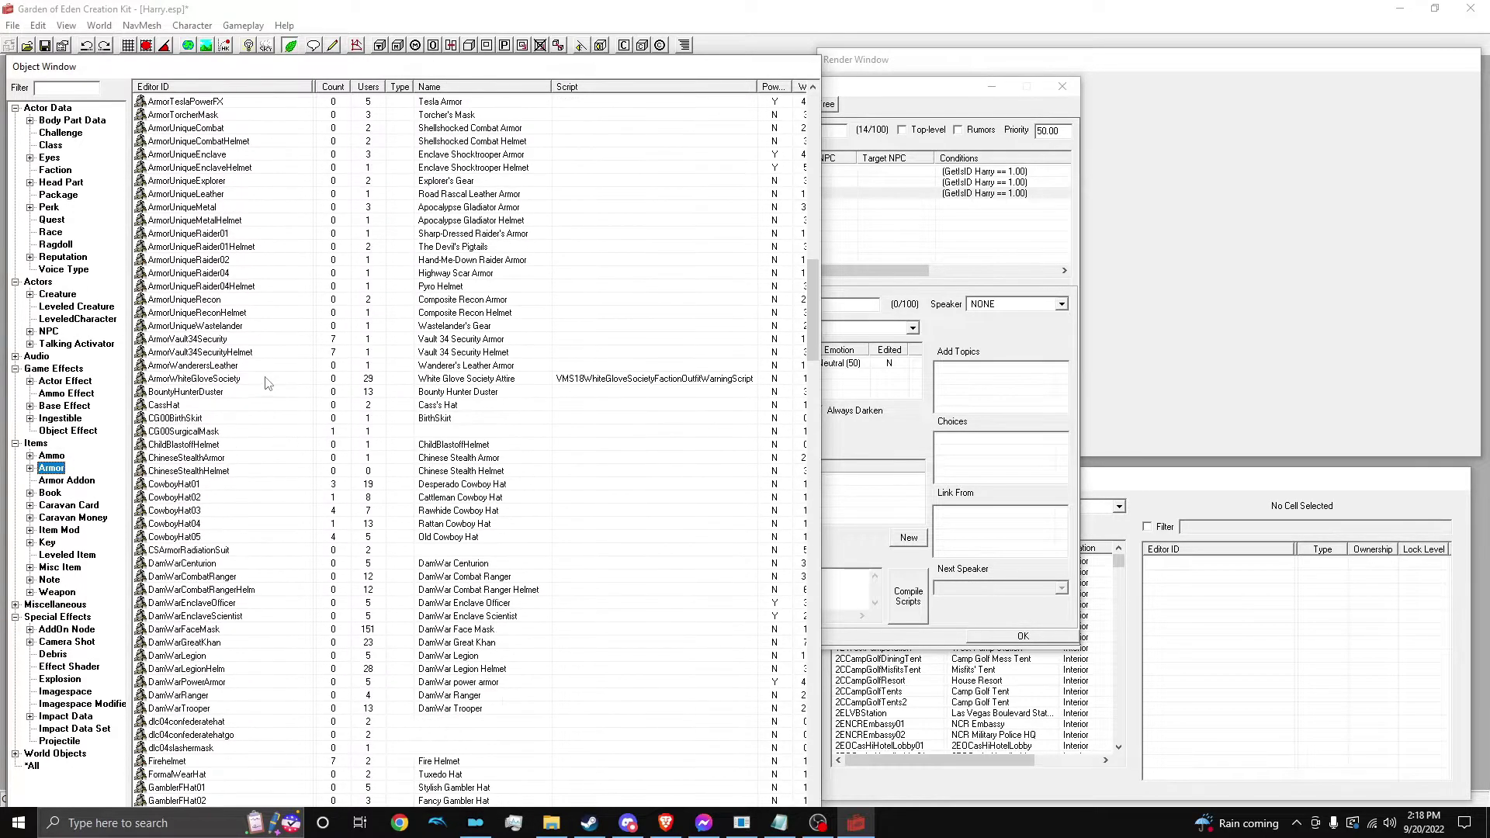
{"action": "left_click", "coordinate": [206, 460]}
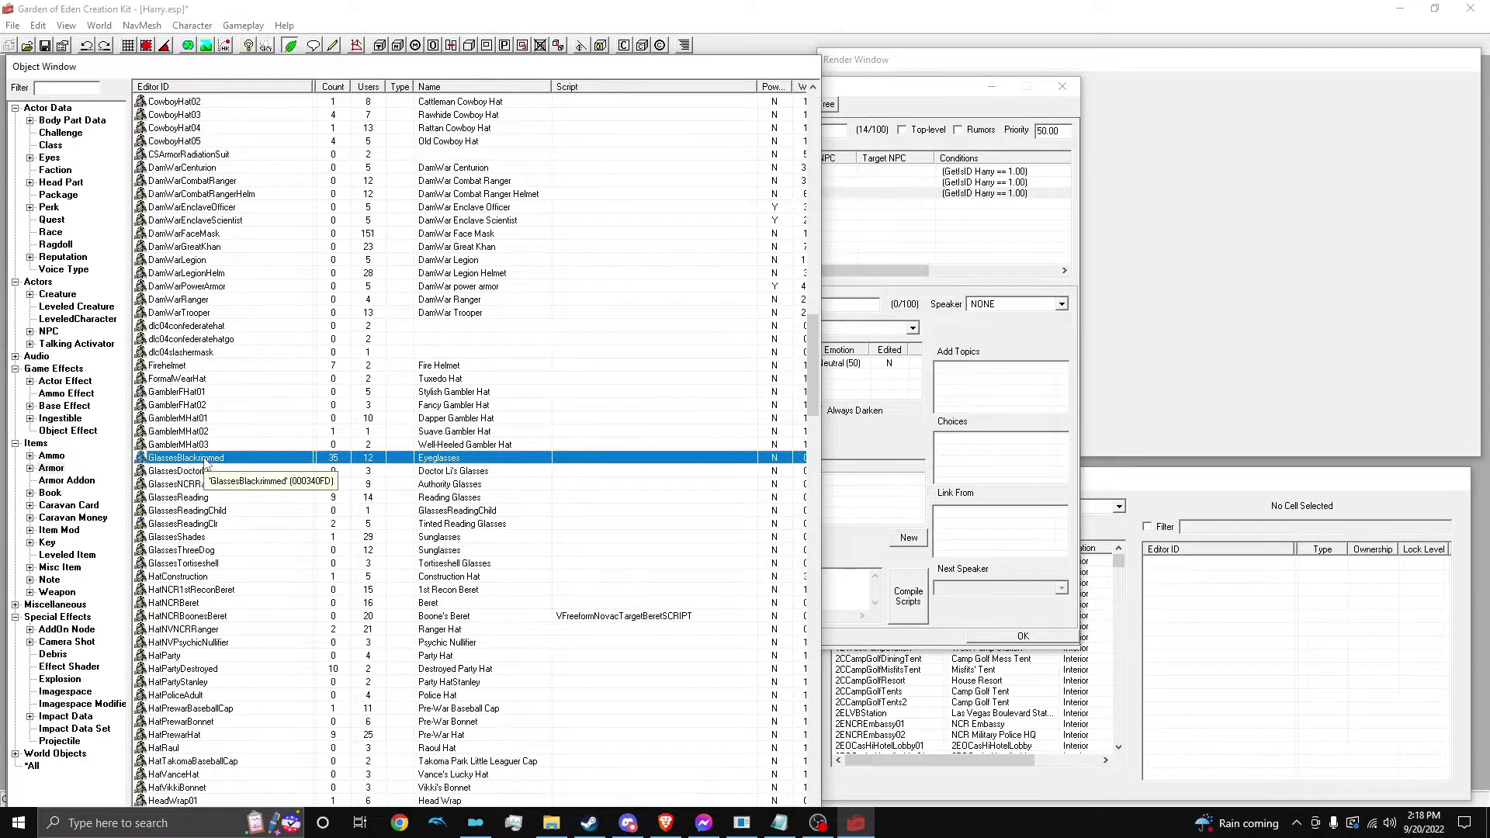
{"action": "type", "text": "armorn"}
{"action": "scroll", "coordinate": [225, 503], "scroll_direction": "down", "scroll_amount": 1}
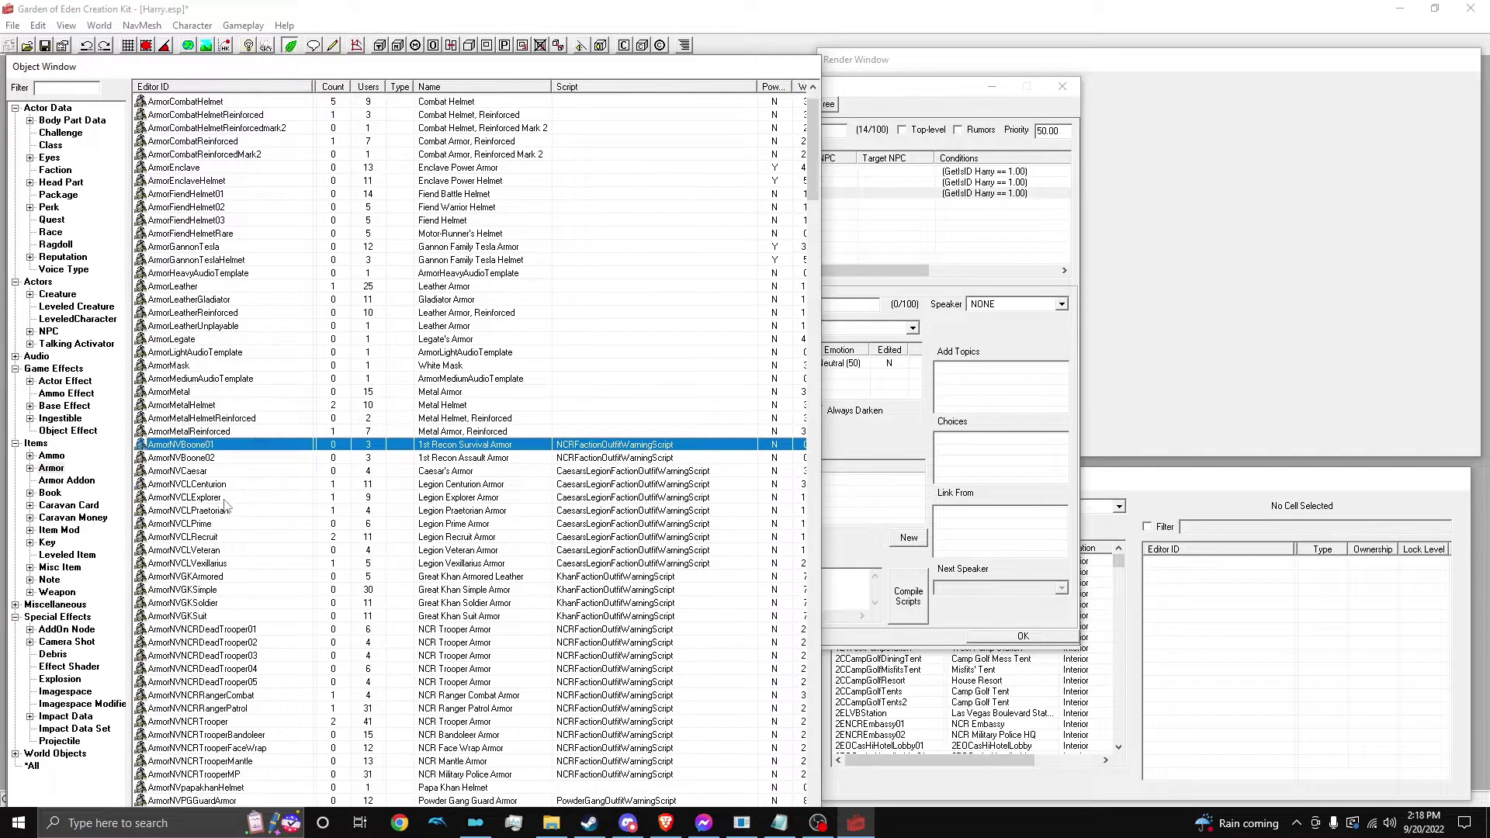
{"action": "right_click", "coordinate": [219, 450]}
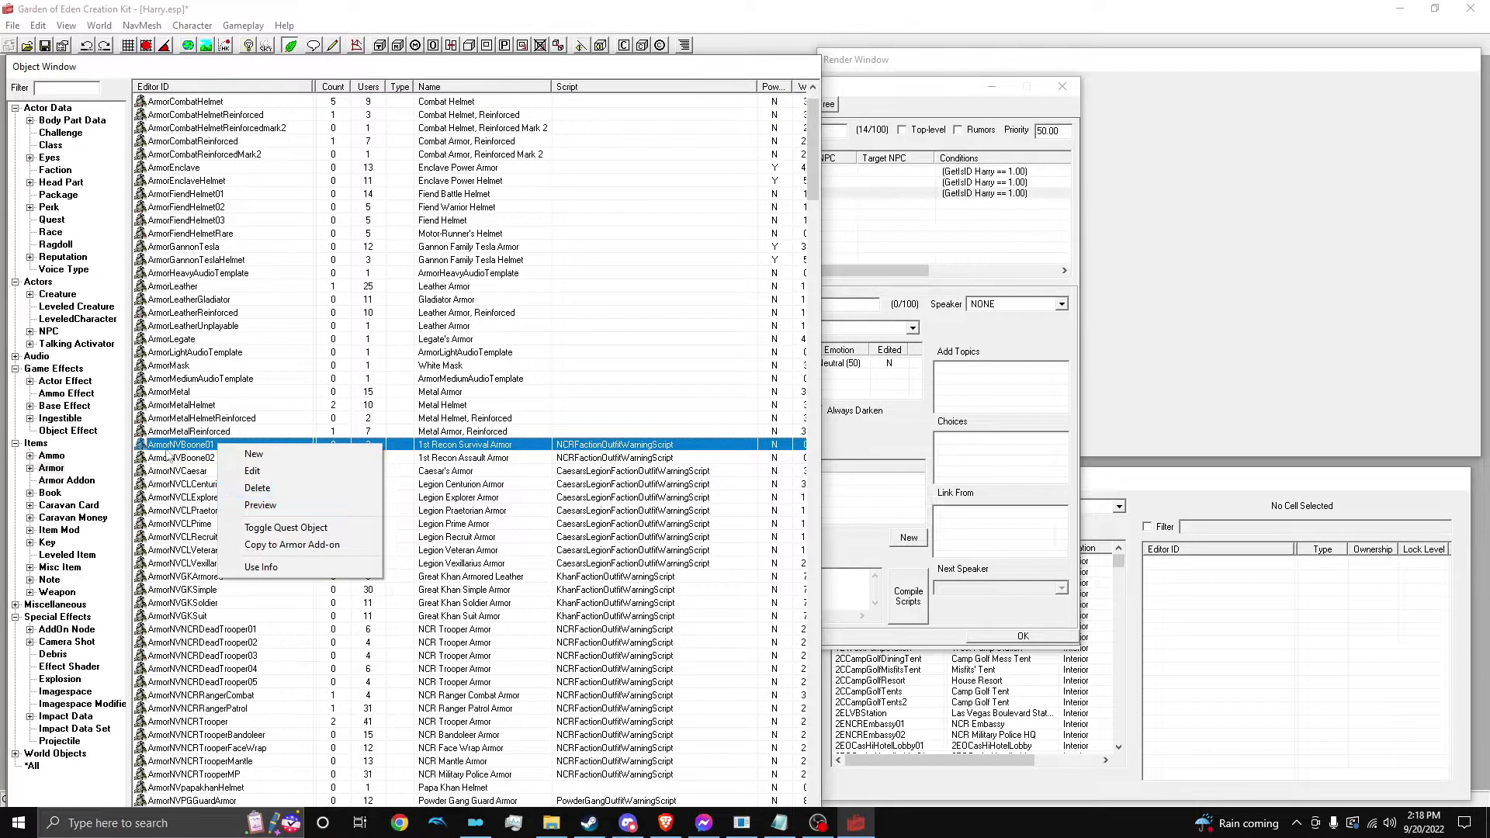
{"action": "left_click", "coordinate": [195, 497]}
{"action": "scroll", "coordinate": [203, 518], "scroll_direction": "down", "scroll_amount": 2}
{"action": "scroll", "coordinate": [206, 522], "scroll_direction": "down", "scroll_amount": 1}
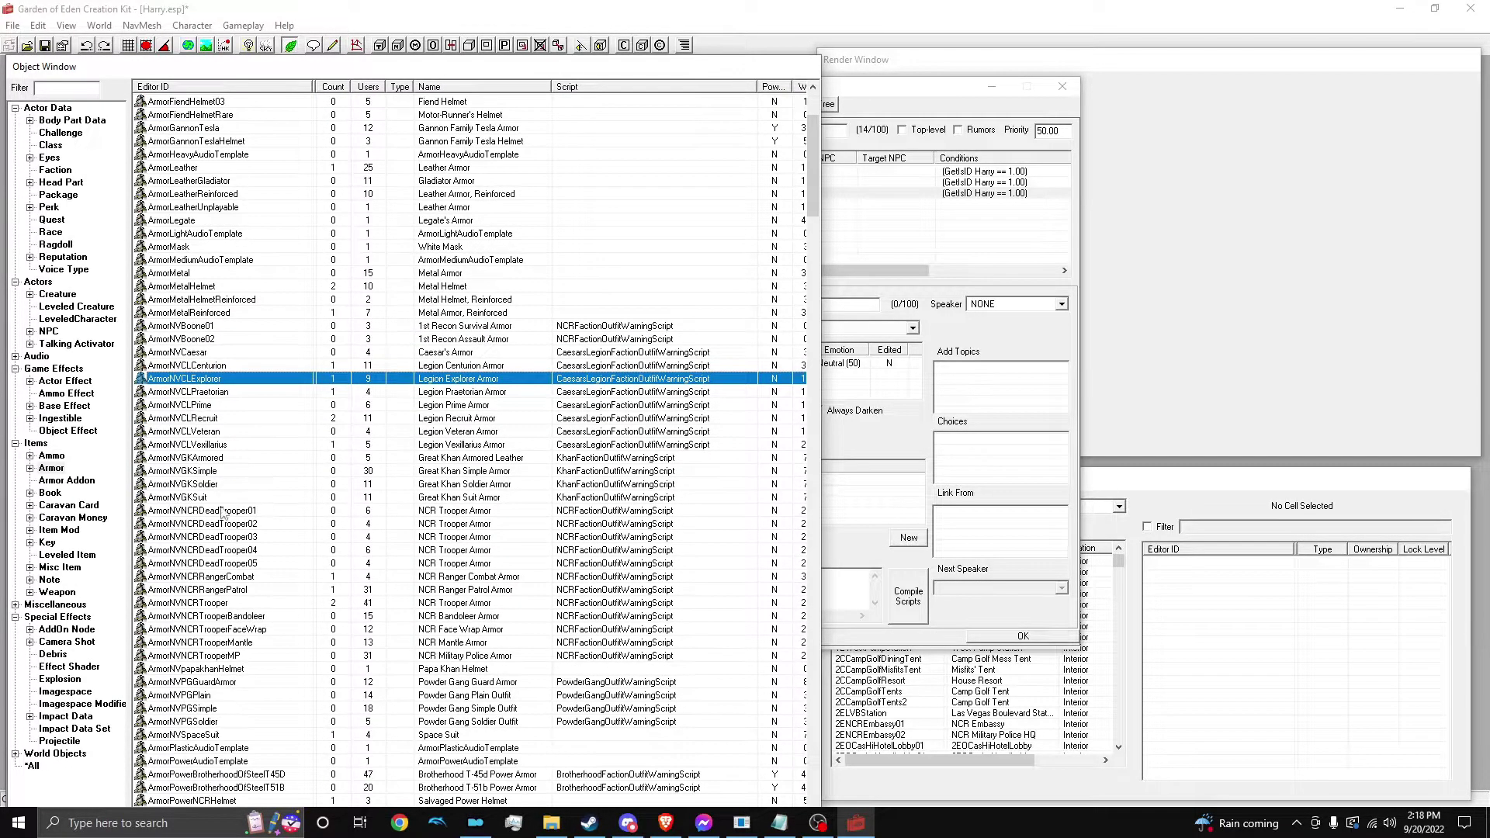
{"action": "right_click", "coordinate": [219, 497]}
{"action": "left_click", "coordinate": [249, 567]}
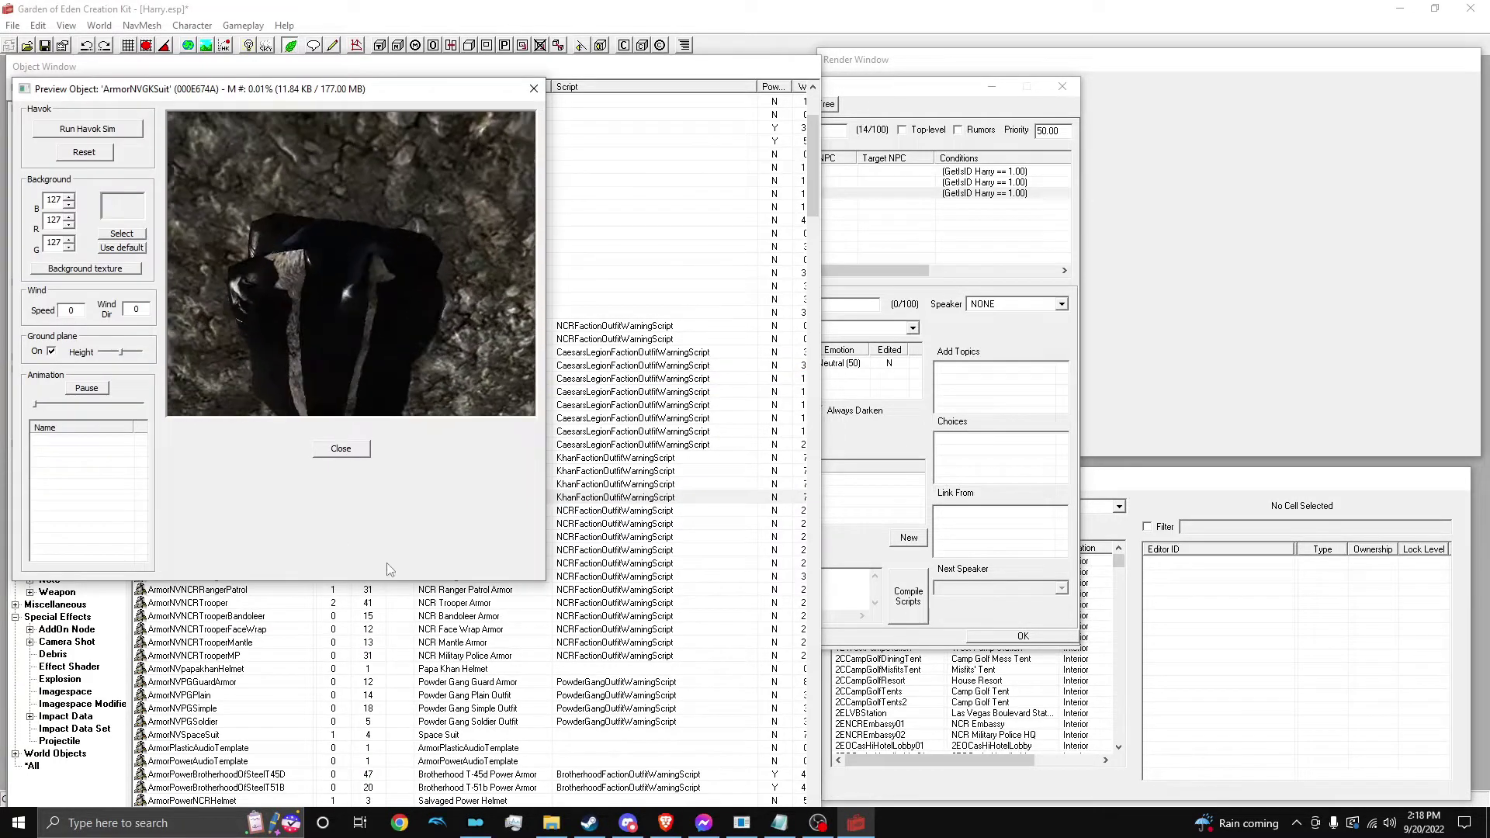
{"action": "left_click", "coordinate": [341, 448]}
Preview the ArmorNVNCRTrooper armor, copy its editor ID from its properties and close them
{"action": "scroll", "coordinate": [253, 516], "scroll_direction": "down", "scroll_amount": 1}
{"action": "right_click", "coordinate": [250, 486]}
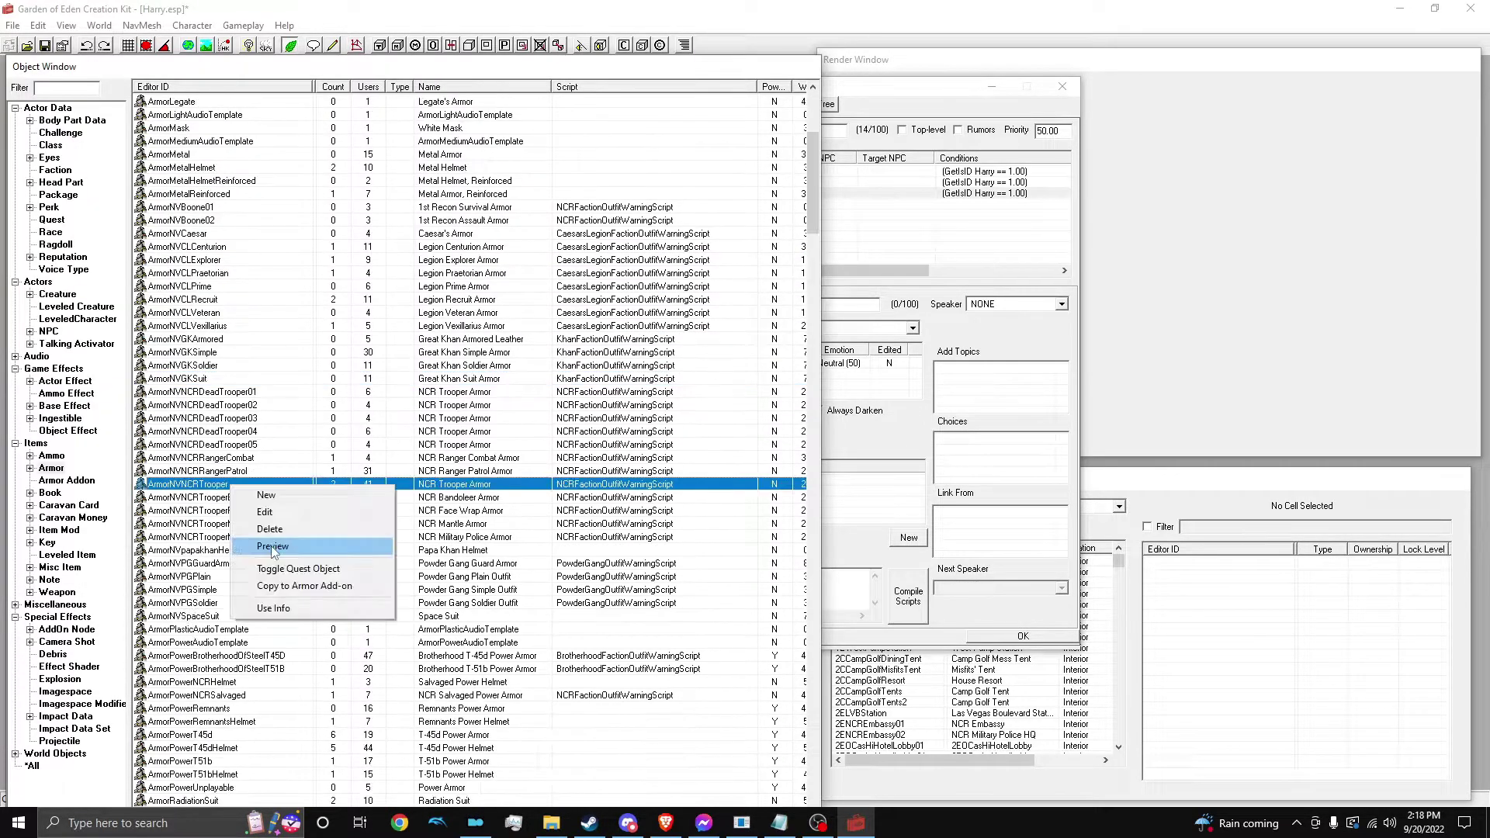
{"action": "left_click", "coordinate": [272, 547]}
{"action": "left_click", "coordinate": [342, 449]}
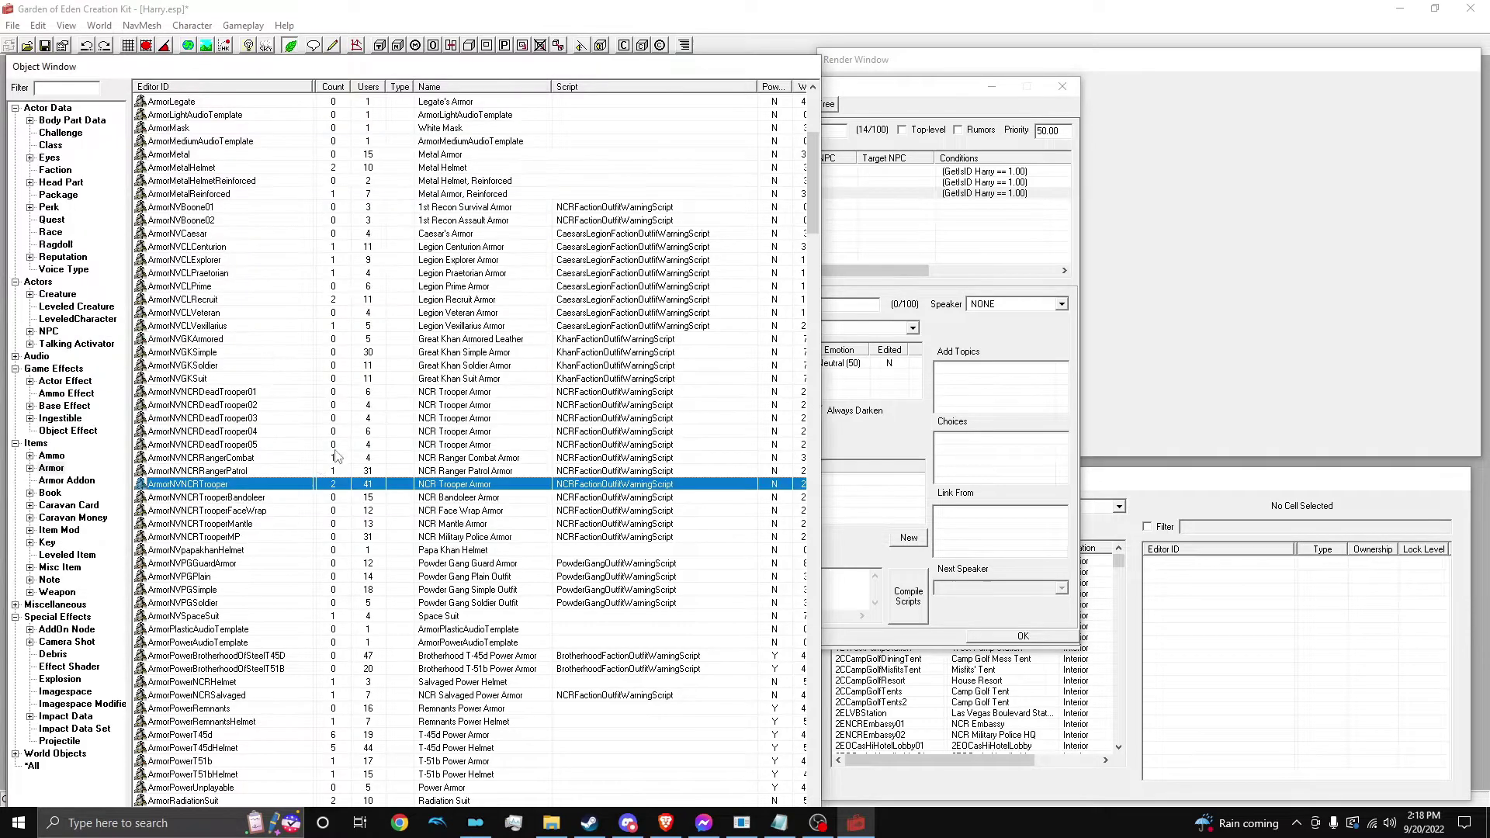
{"action": "double_click", "coordinate": [250, 486]}
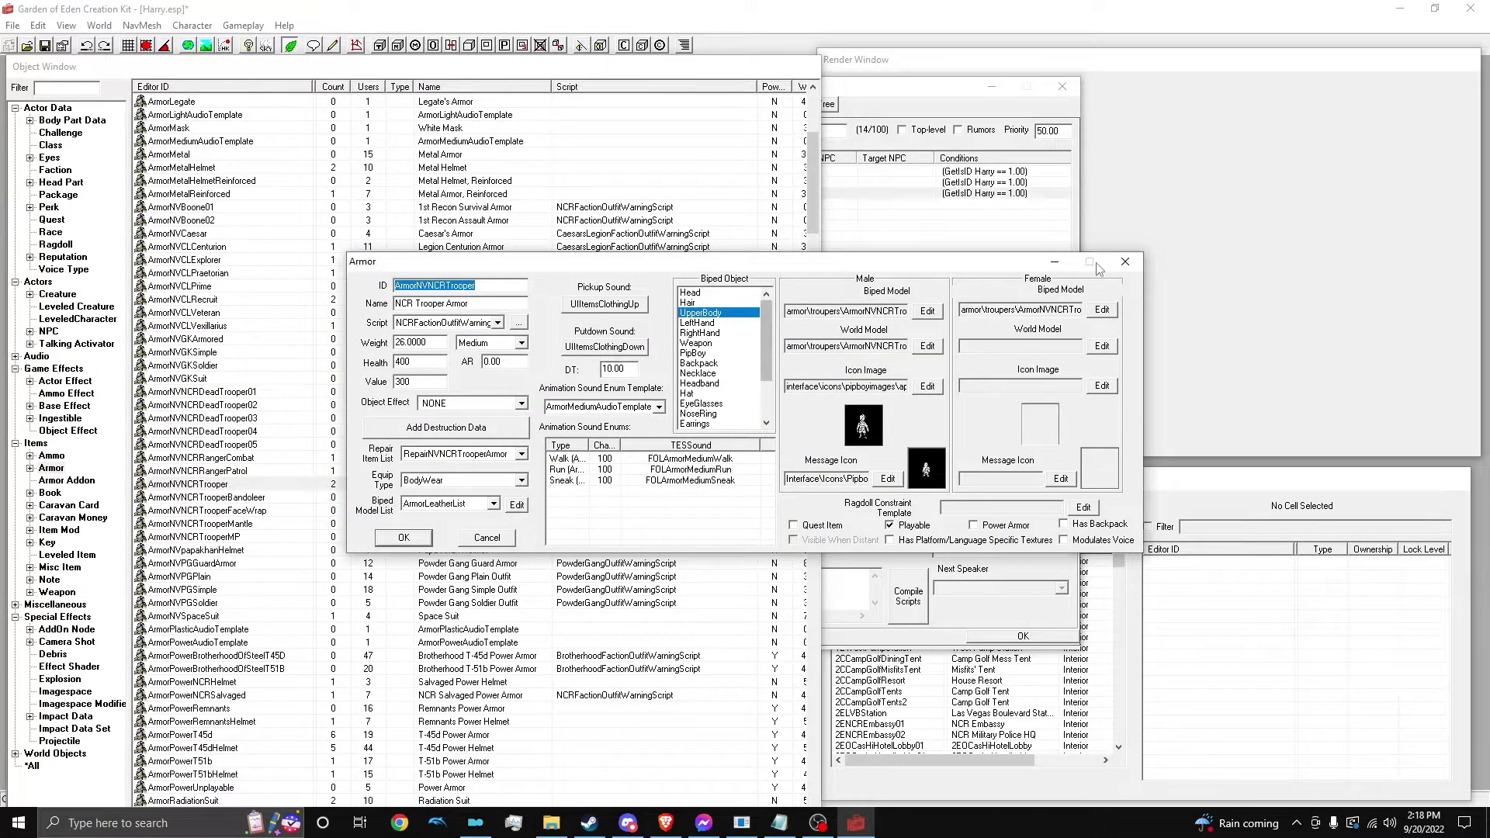
{"action": "left_click", "coordinate": [1126, 262]}
Enter Player.AddItem ArmorNVNCRTrooper as the armor response's end result script, compile it and confirm the quest
{"action": "left_click", "coordinate": [891, 226]}
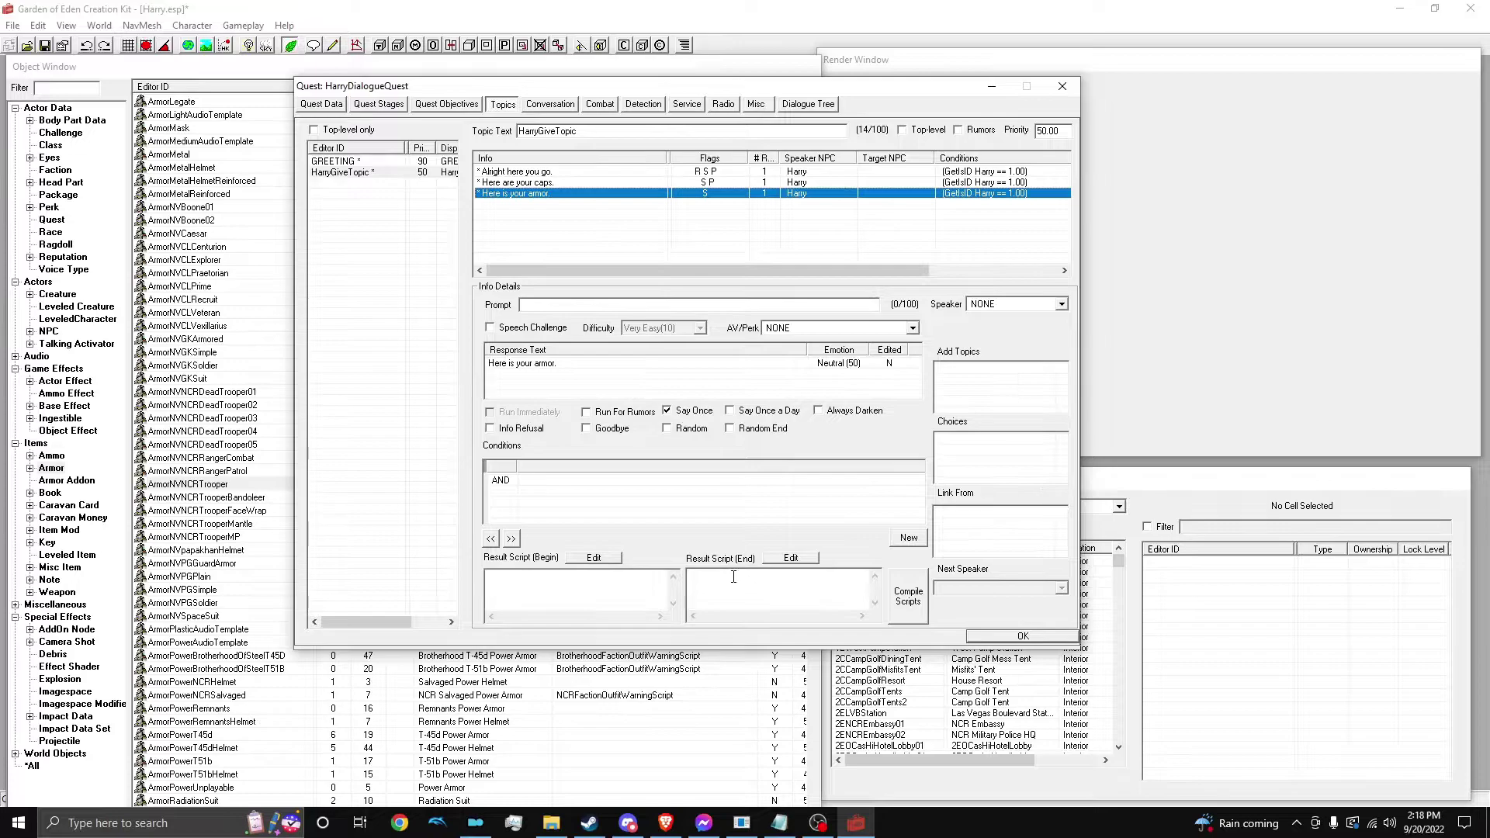
{"action": "left_click", "coordinate": [734, 577]}
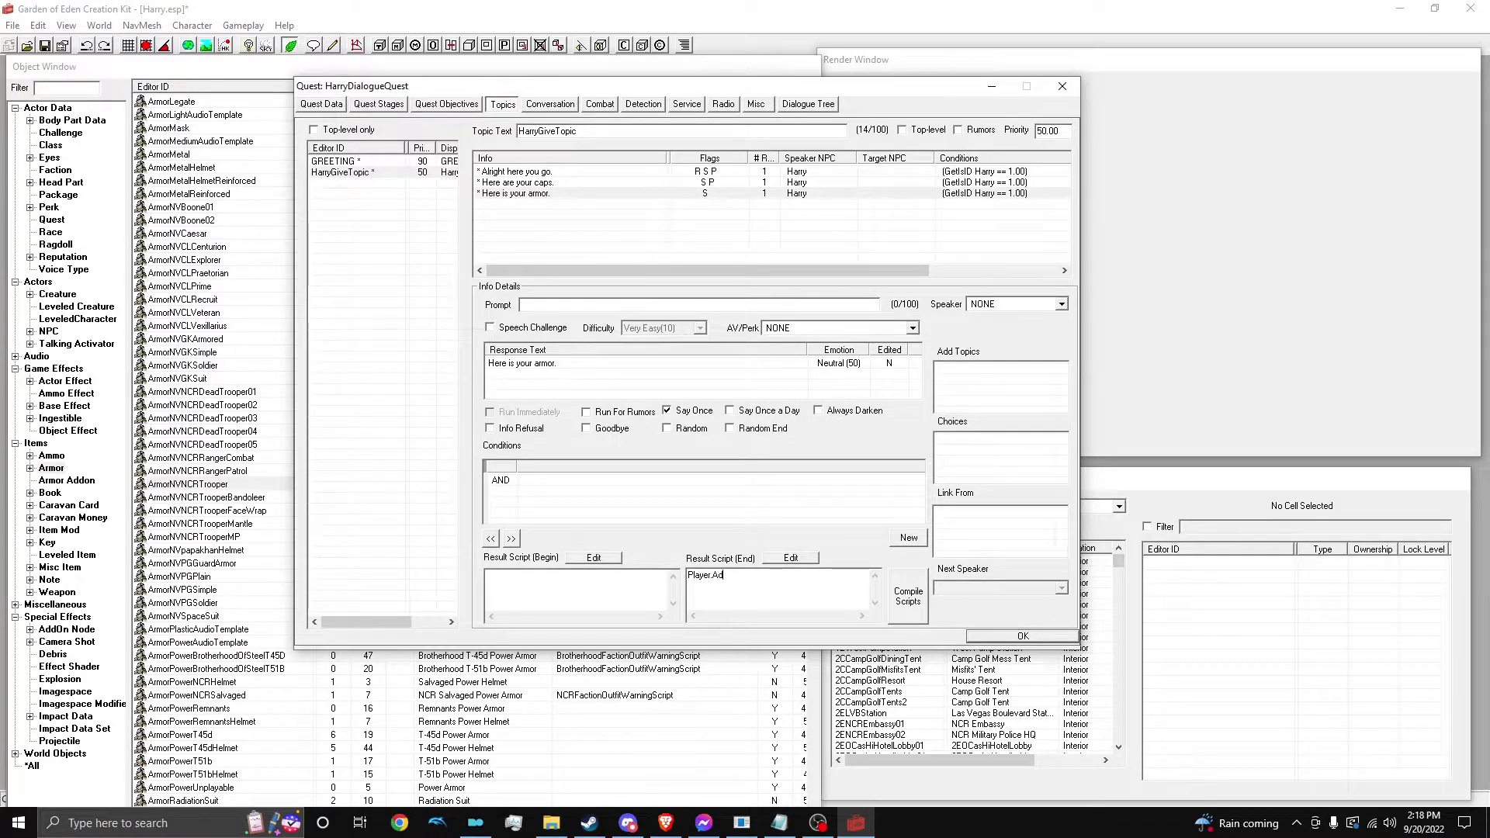
{"action": "type", "text": "Player.AddItem"}
{"action": "type", "text": "ArmorNVNCRTrooper"}
{"action": "left_click", "coordinate": [912, 597]}
{"action": "left_click", "coordinate": [1001, 636]}
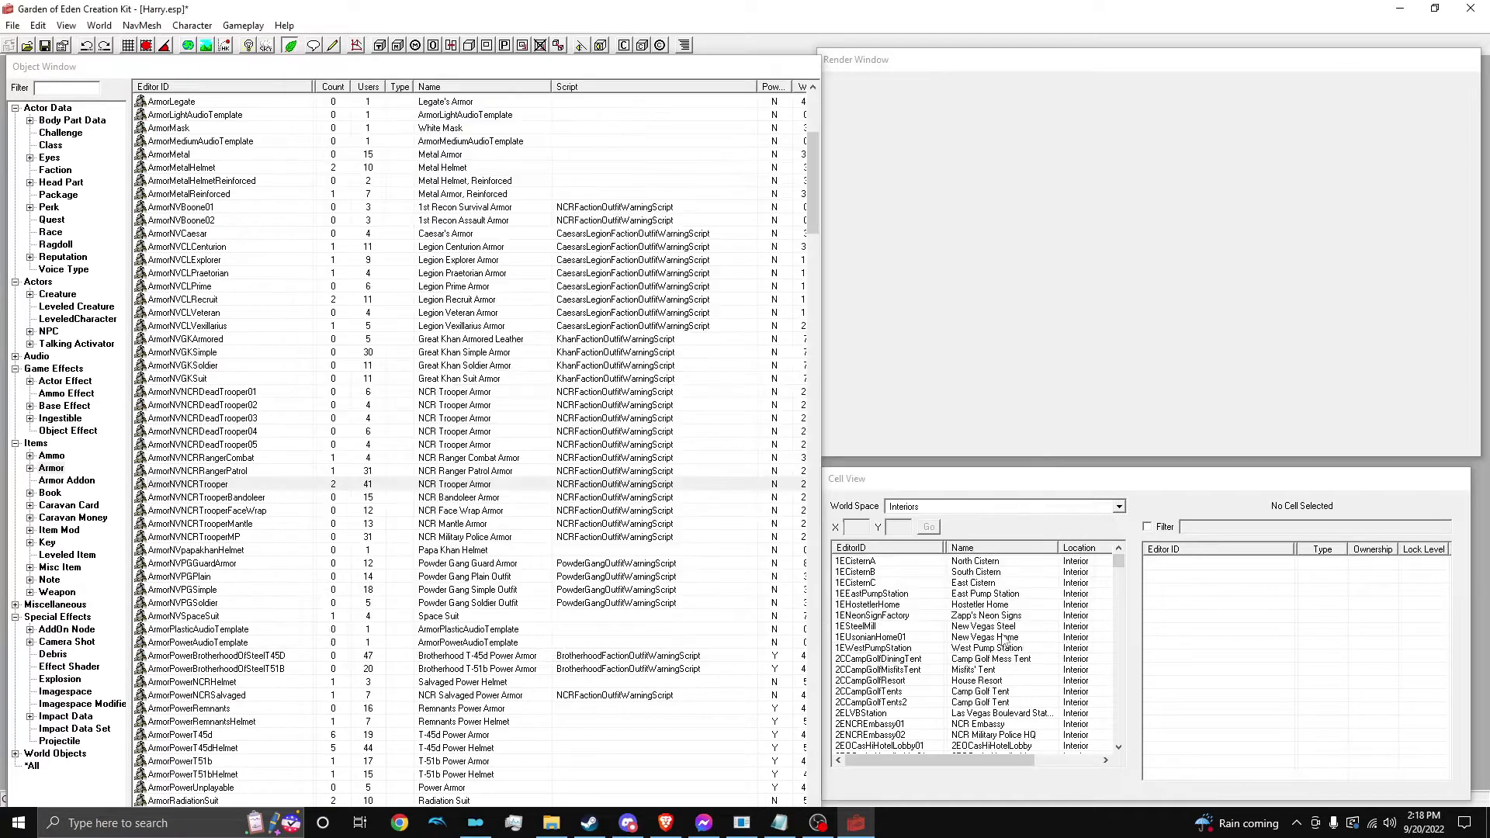
Switch the world space to WastelandNV and load the Goodsprings cell in the render view
{"action": "left_click", "coordinate": [941, 512]}
{"action": "left_click", "coordinate": [940, 512]}
{"action": "left_click", "coordinate": [940, 511]}
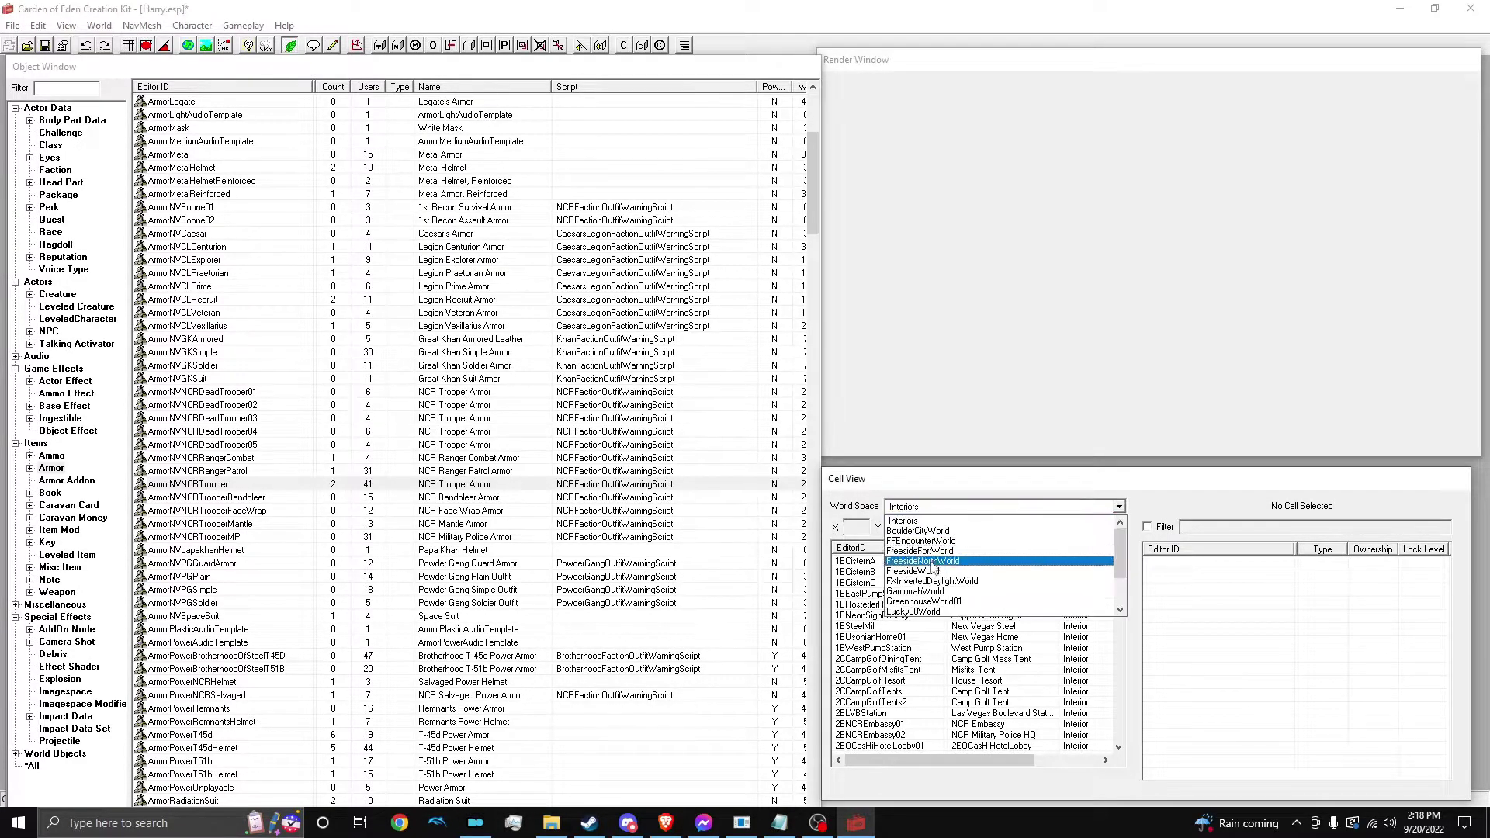
{"action": "scroll", "coordinate": [935, 567], "scroll_direction": "down", "scroll_amount": 2}
{"action": "left_click", "coordinate": [927, 604]}
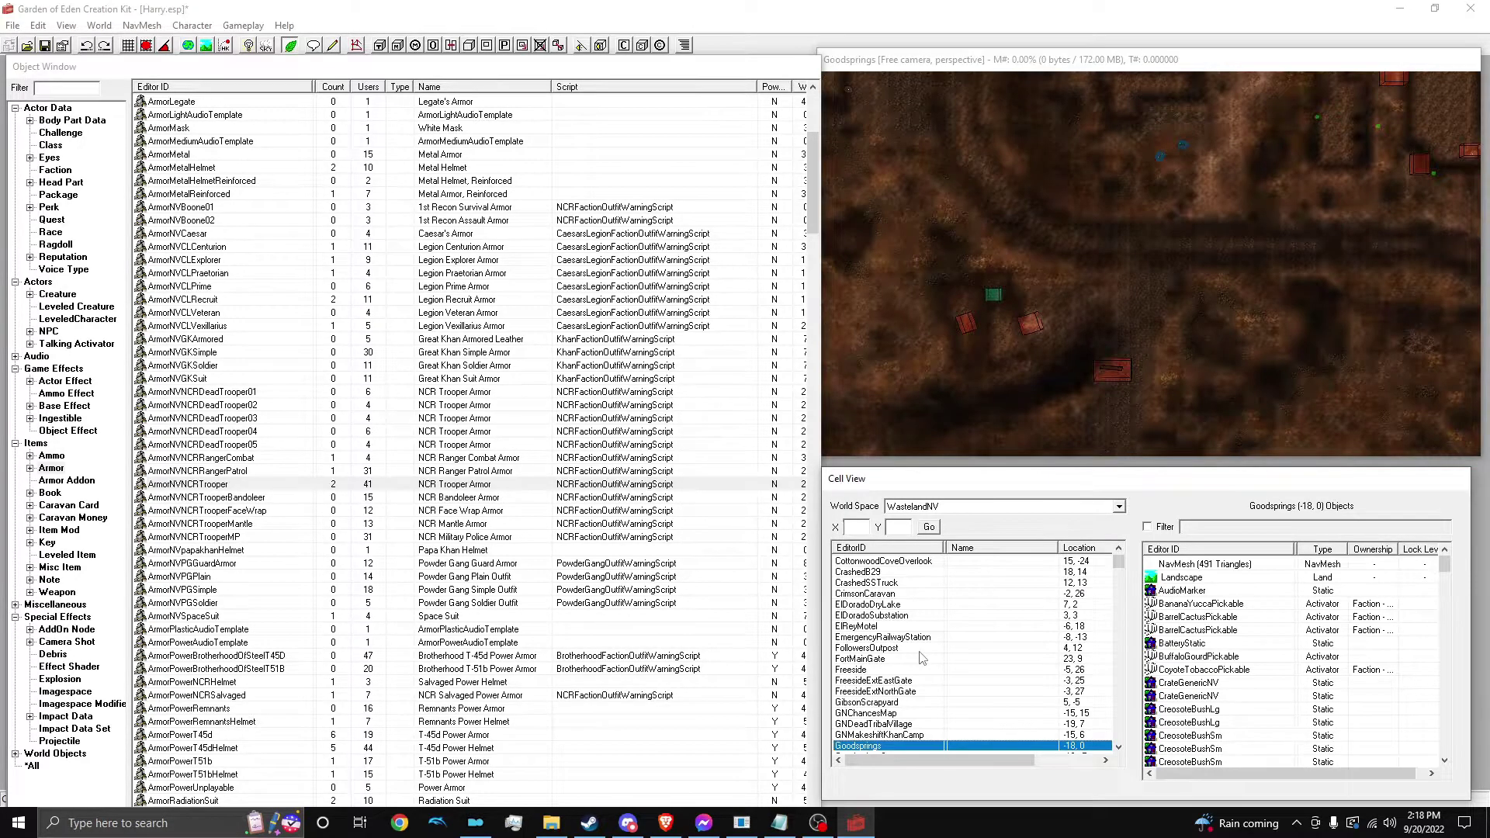
Place the Harry NPC on the road in the Goodsprings cell, near the house
{"action": "scroll", "coordinate": [1134, 292], "scroll_direction": "up", "scroll_amount": 4}
{"action": "scroll", "coordinate": [1135, 284], "scroll_direction": "down", "scroll_amount": 4}
{"action": "scroll", "coordinate": [1135, 282], "scroll_direction": "up", "scroll_amount": 2}
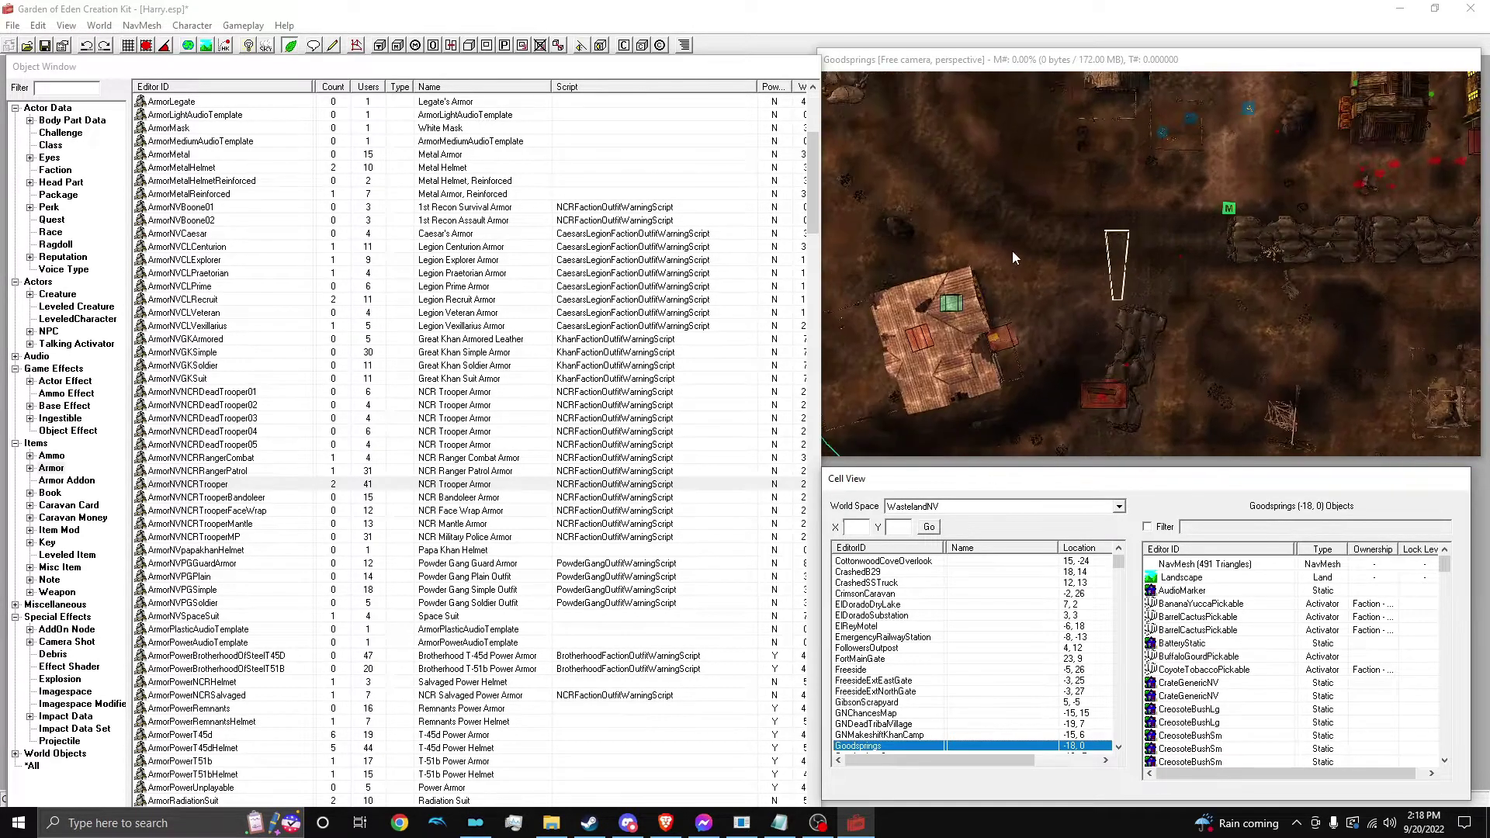
{"action": "left_click", "coordinate": [1068, 244]}
{"action": "scroll", "coordinate": [1068, 244], "scroll_direction": "up", "scroll_amount": 1}
{"action": "middle_click_drag", "start_coordinate": [939, 292], "coordinate": [1069, 272]}
{"action": "scroll", "coordinate": [1069, 272], "scroll_direction": "up", "scroll_amount": 4}
{"action": "middle_click_drag", "start_coordinate": [1168, 257], "coordinate": [1296, 235]}
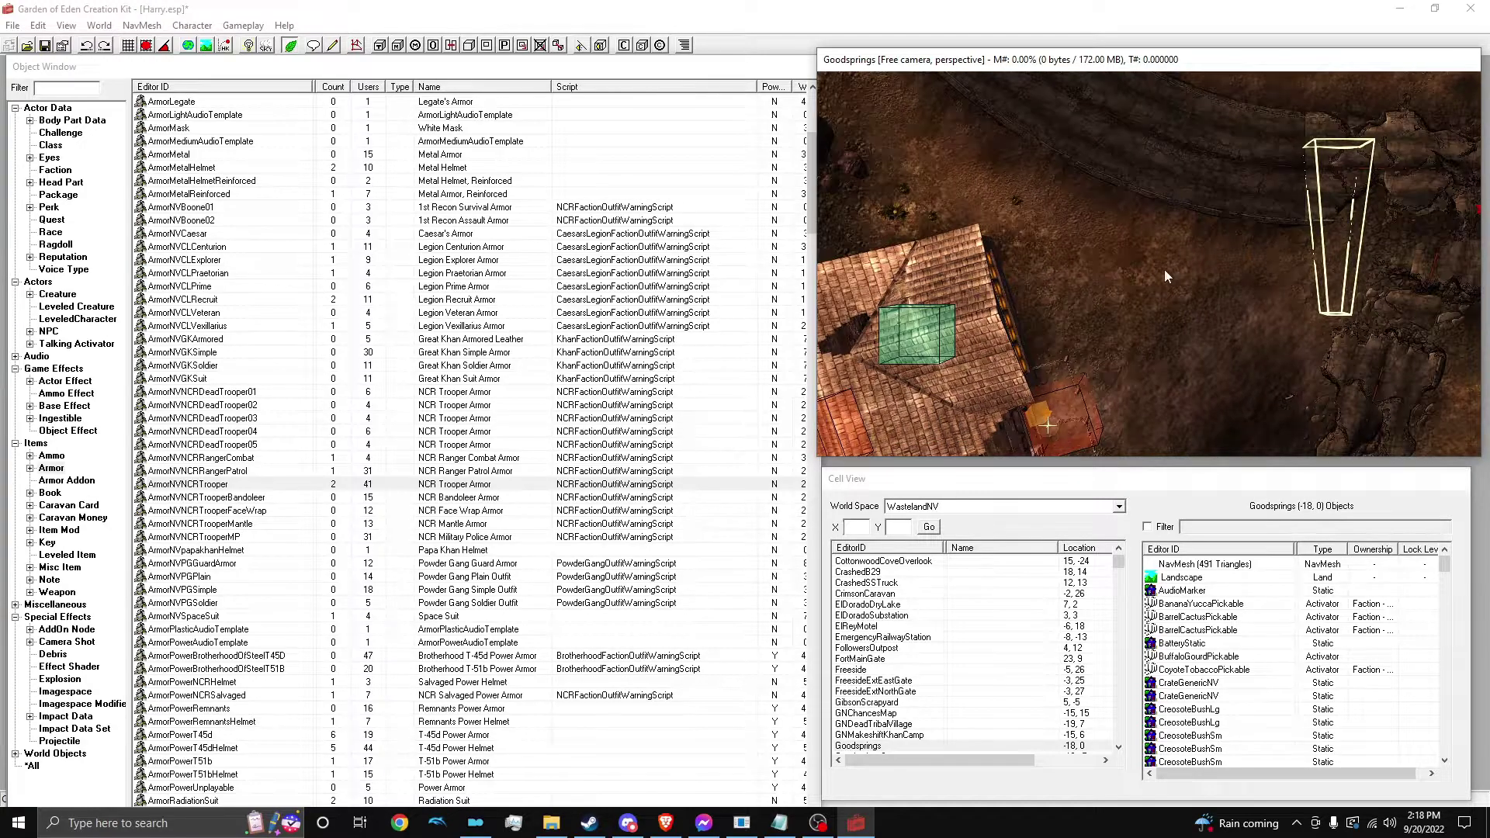
{"action": "middle_click_drag", "start_coordinate": [1125, 279], "coordinate": [1009, 375]}
{"action": "scroll", "coordinate": [1008, 374], "scroll_direction": "up", "scroll_amount": 5}
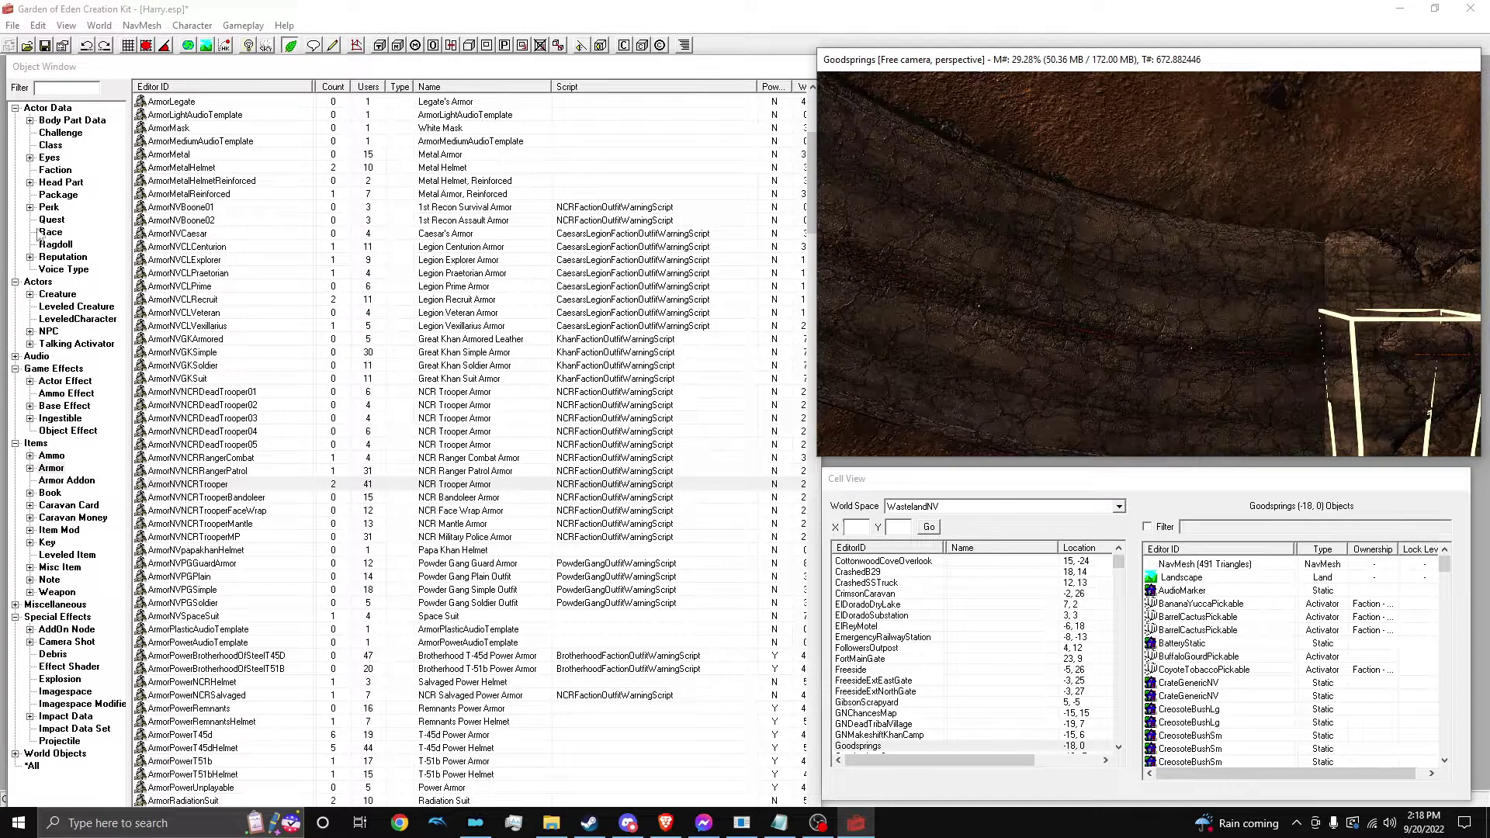
{"action": "left_click", "coordinate": [51, 468]}
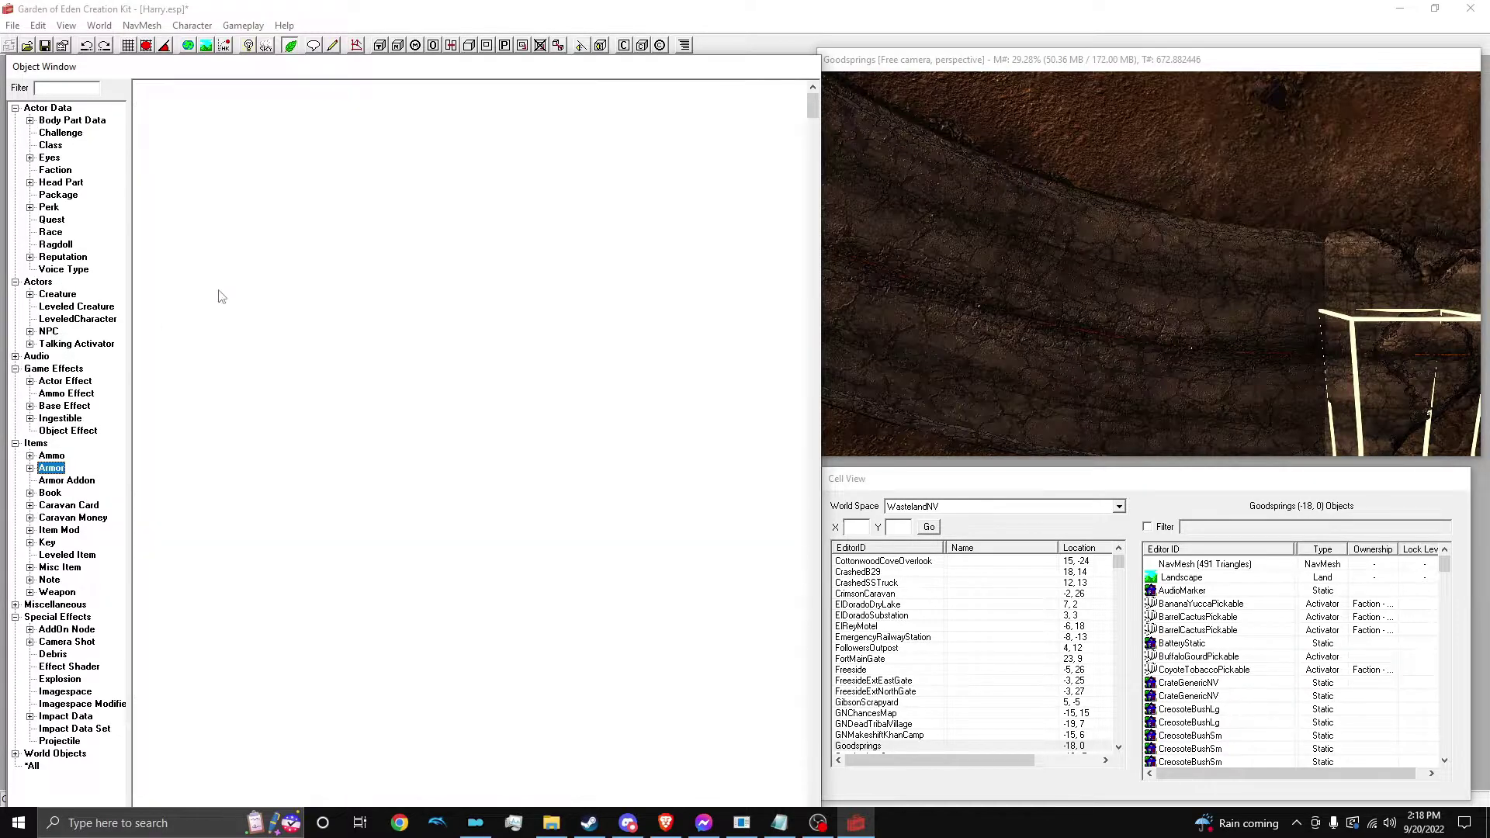
{"action": "scroll", "coordinate": [217, 318], "scroll_direction": "down", "scroll_amount": 10}
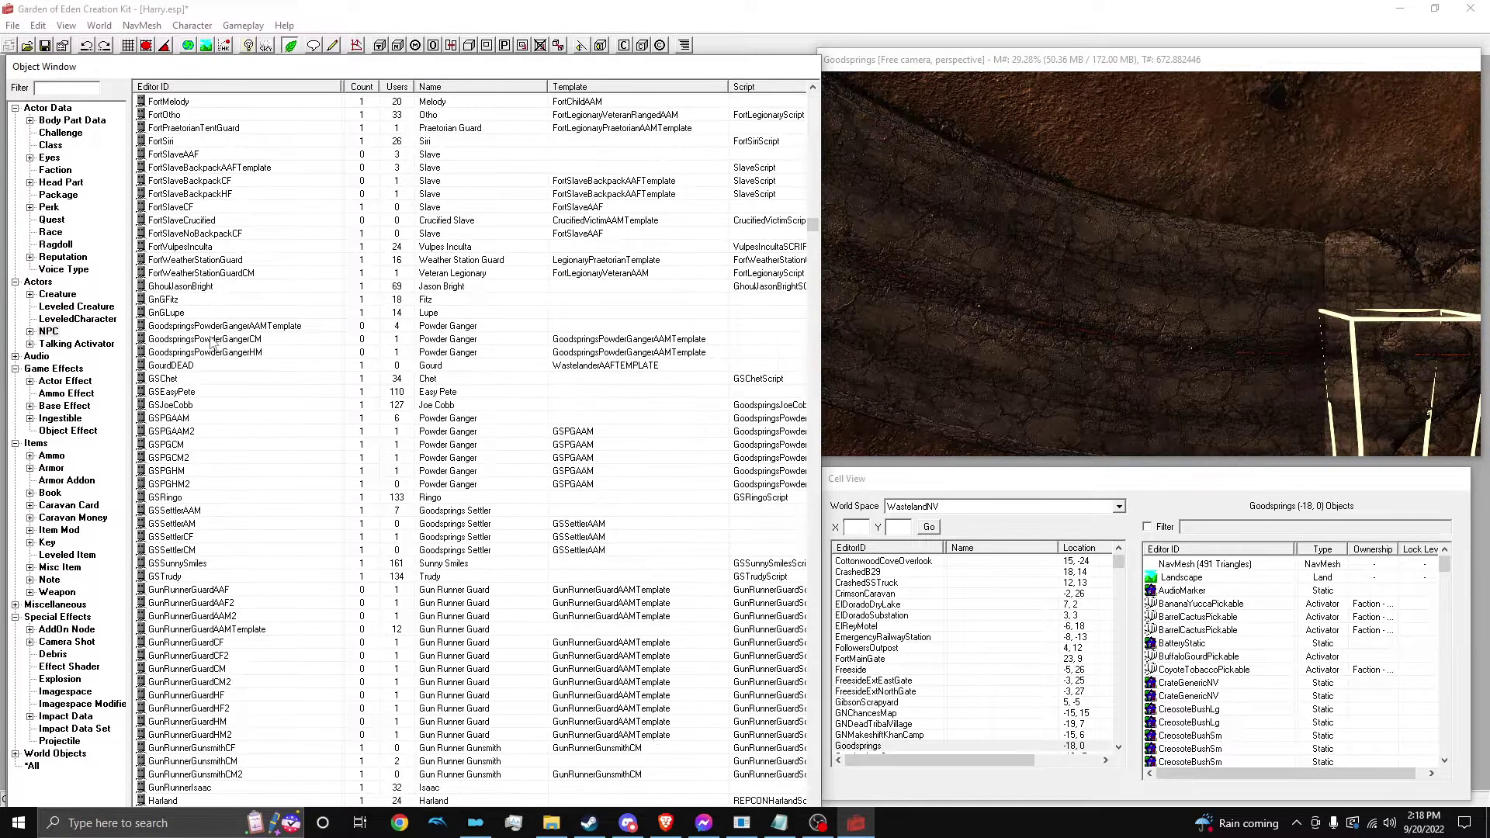
{"action": "scroll", "coordinate": [181, 313], "scroll_direction": "down", "scroll_amount": 3}
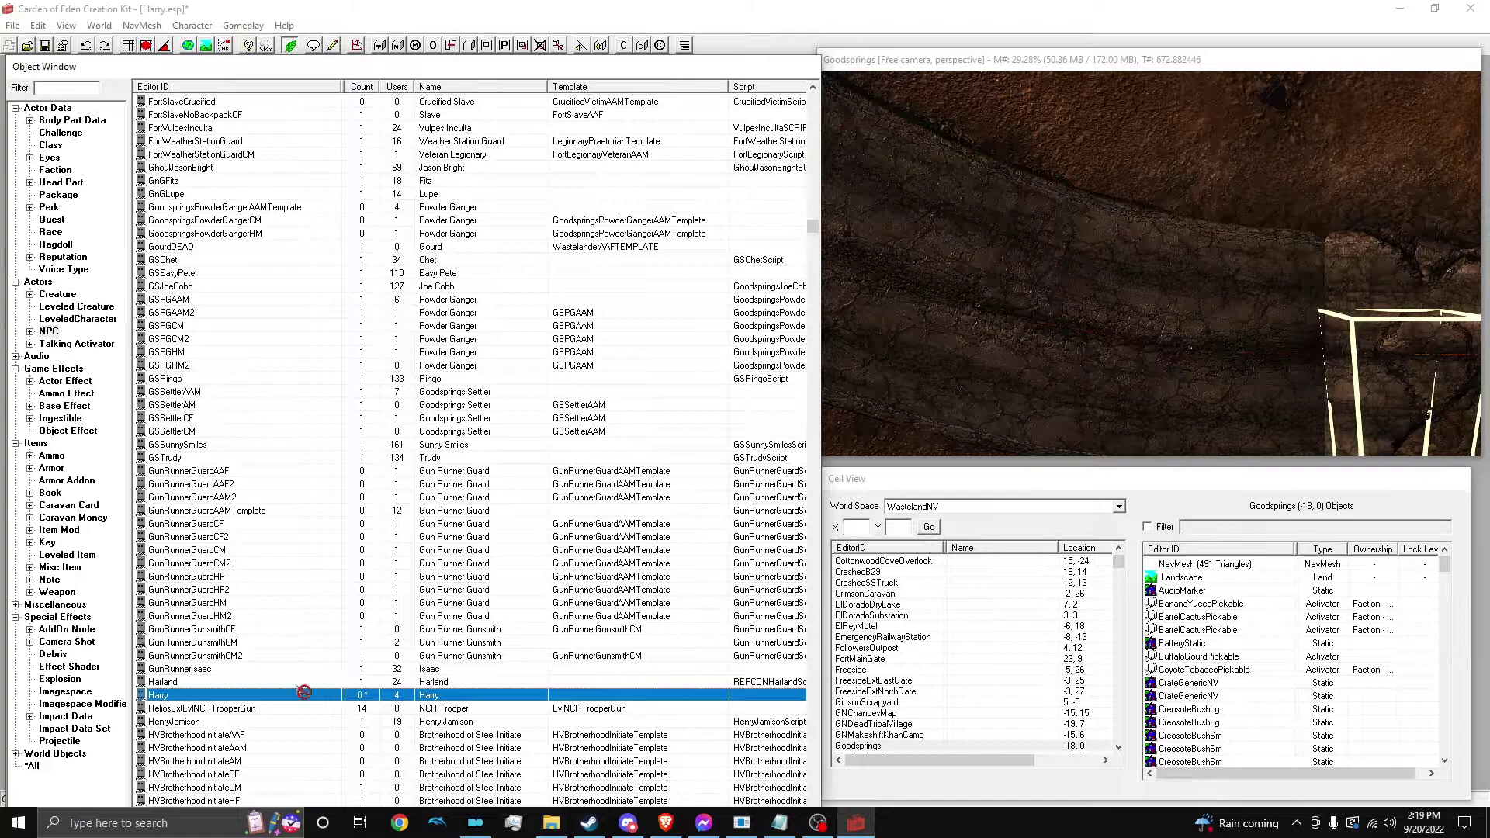
{"action": "left_click_drag", "start_coordinate": [304, 691], "coordinate": [1068, 225]}
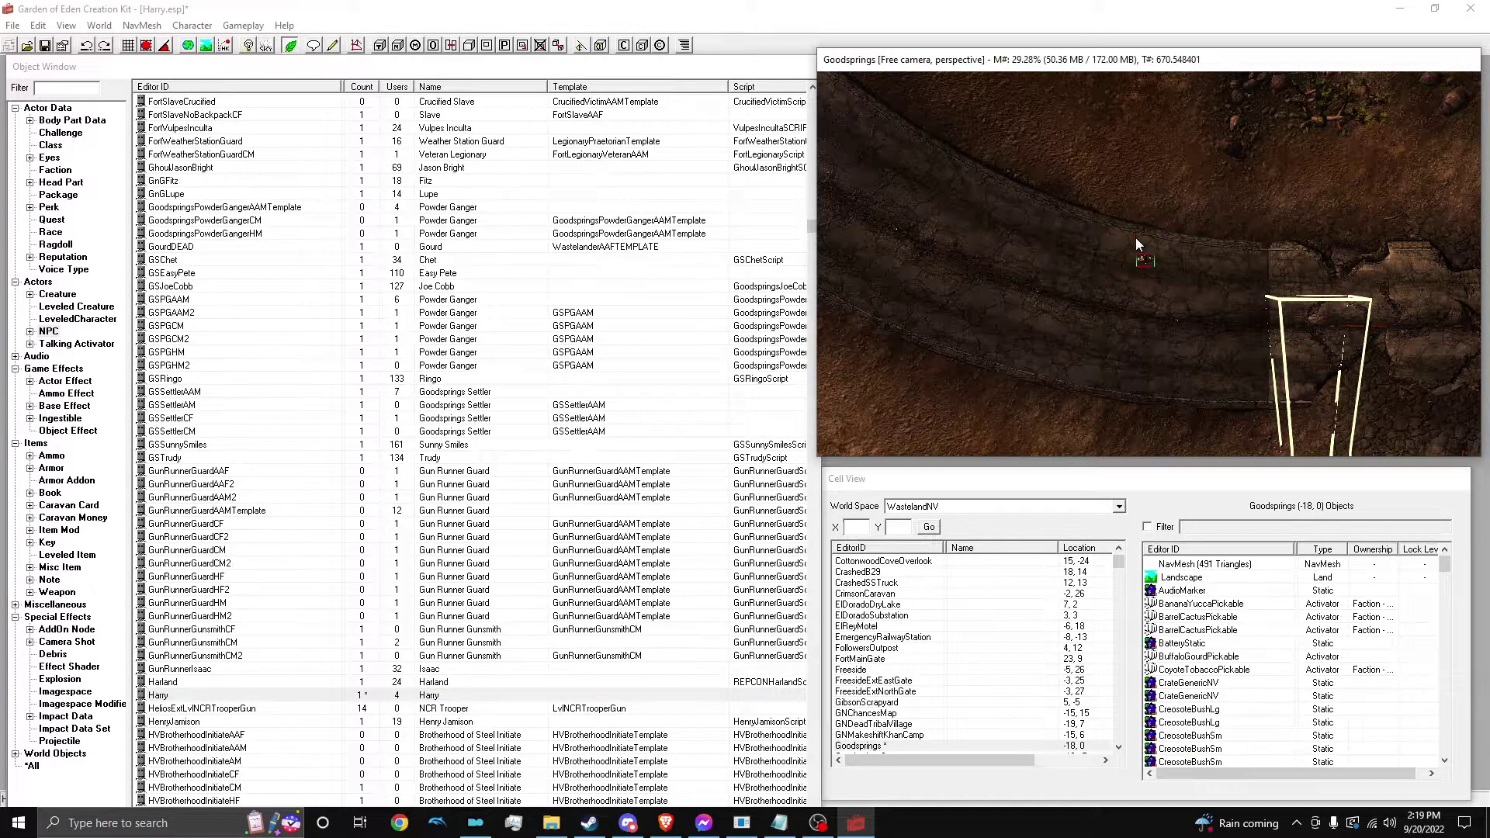
{"action": "scroll", "coordinate": [1135, 238], "scroll_direction": "up", "scroll_amount": 6}
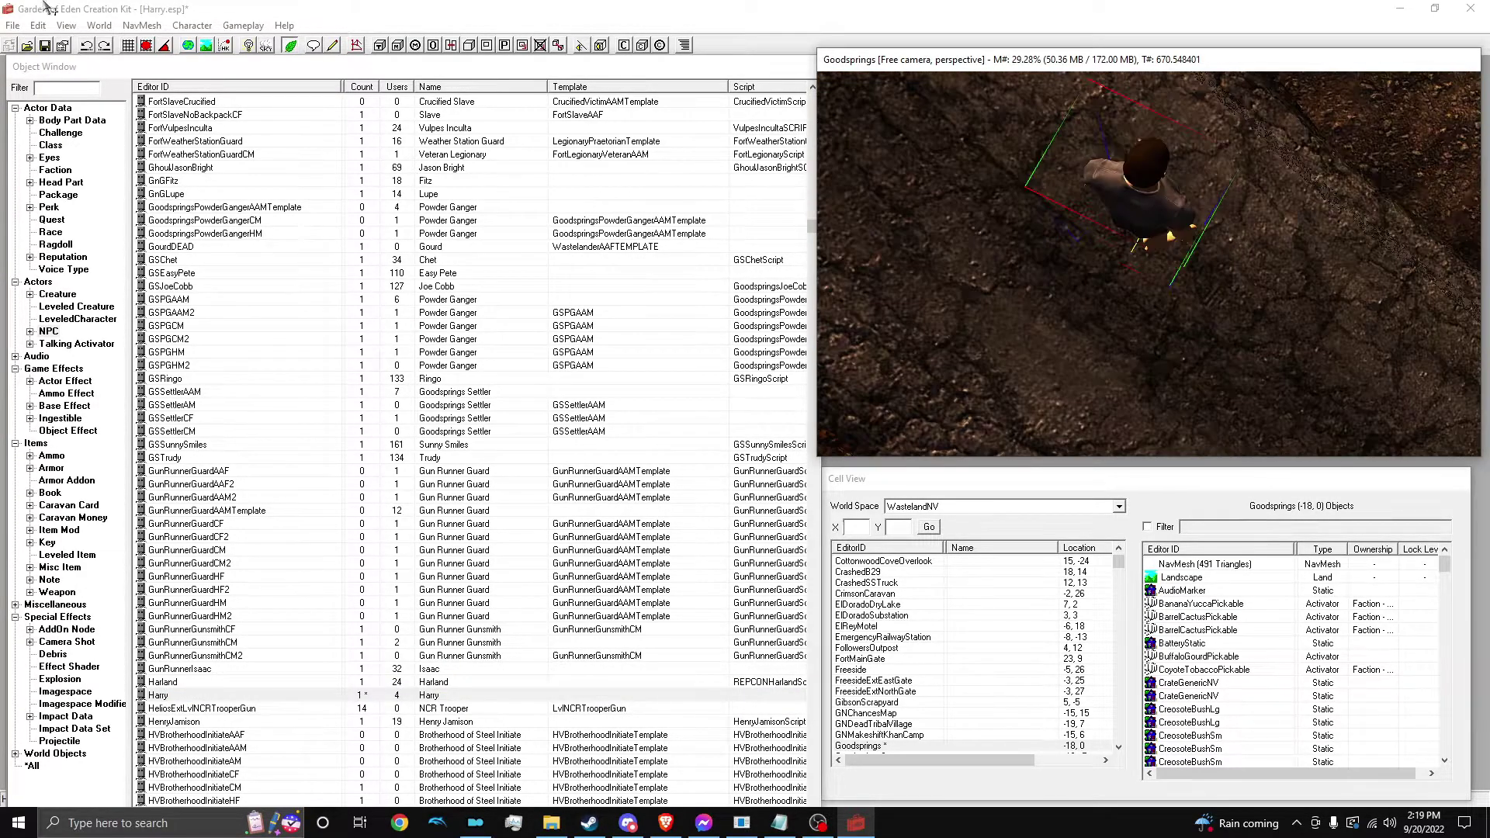
Switch to Fallout: New Vegas and walk up to Harry on the Goodsprings road
{"action": "key", "text": "shift"}
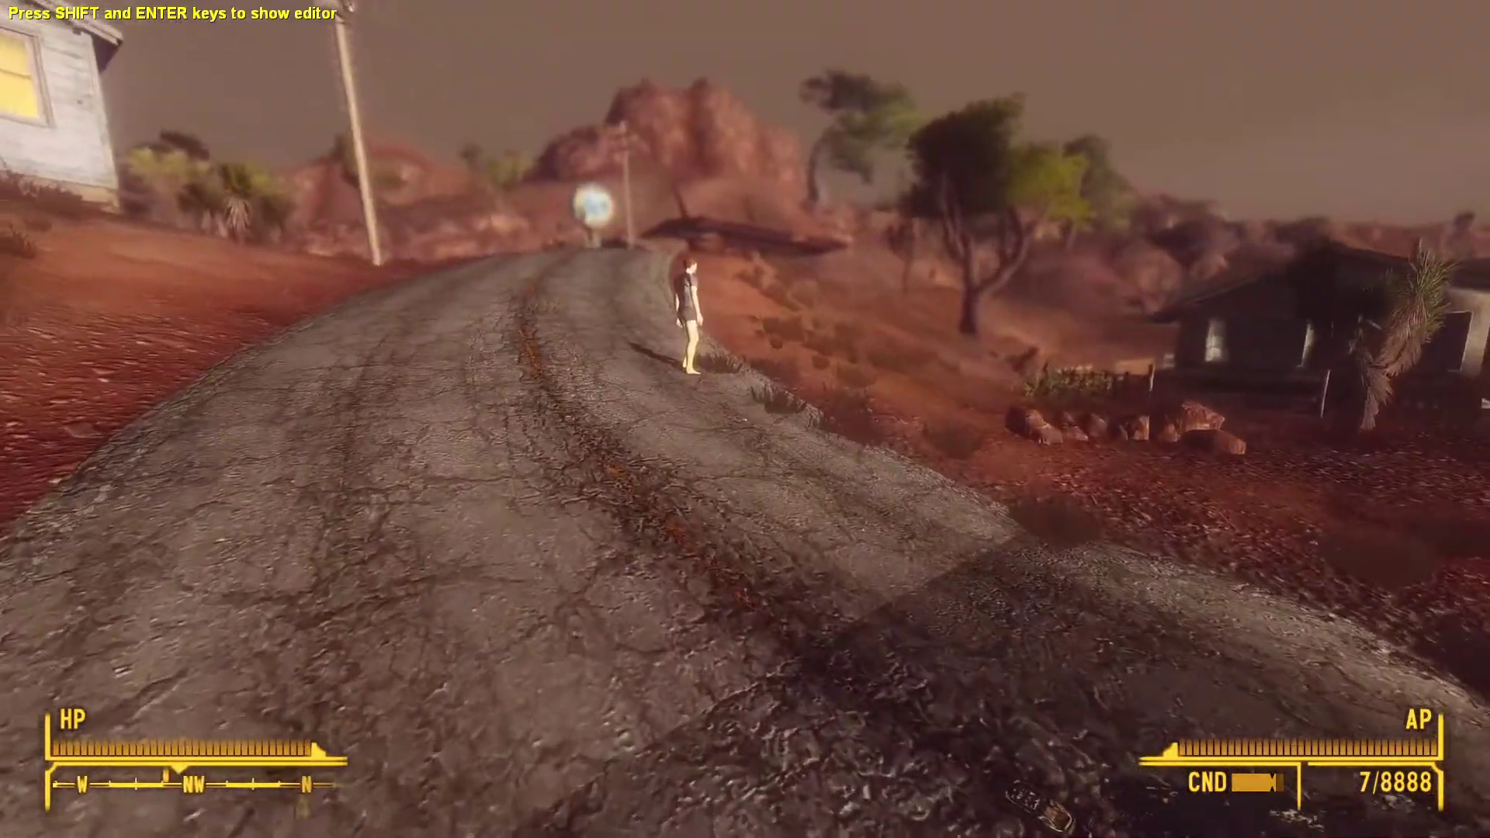
{"action": "key", "text": "w"}
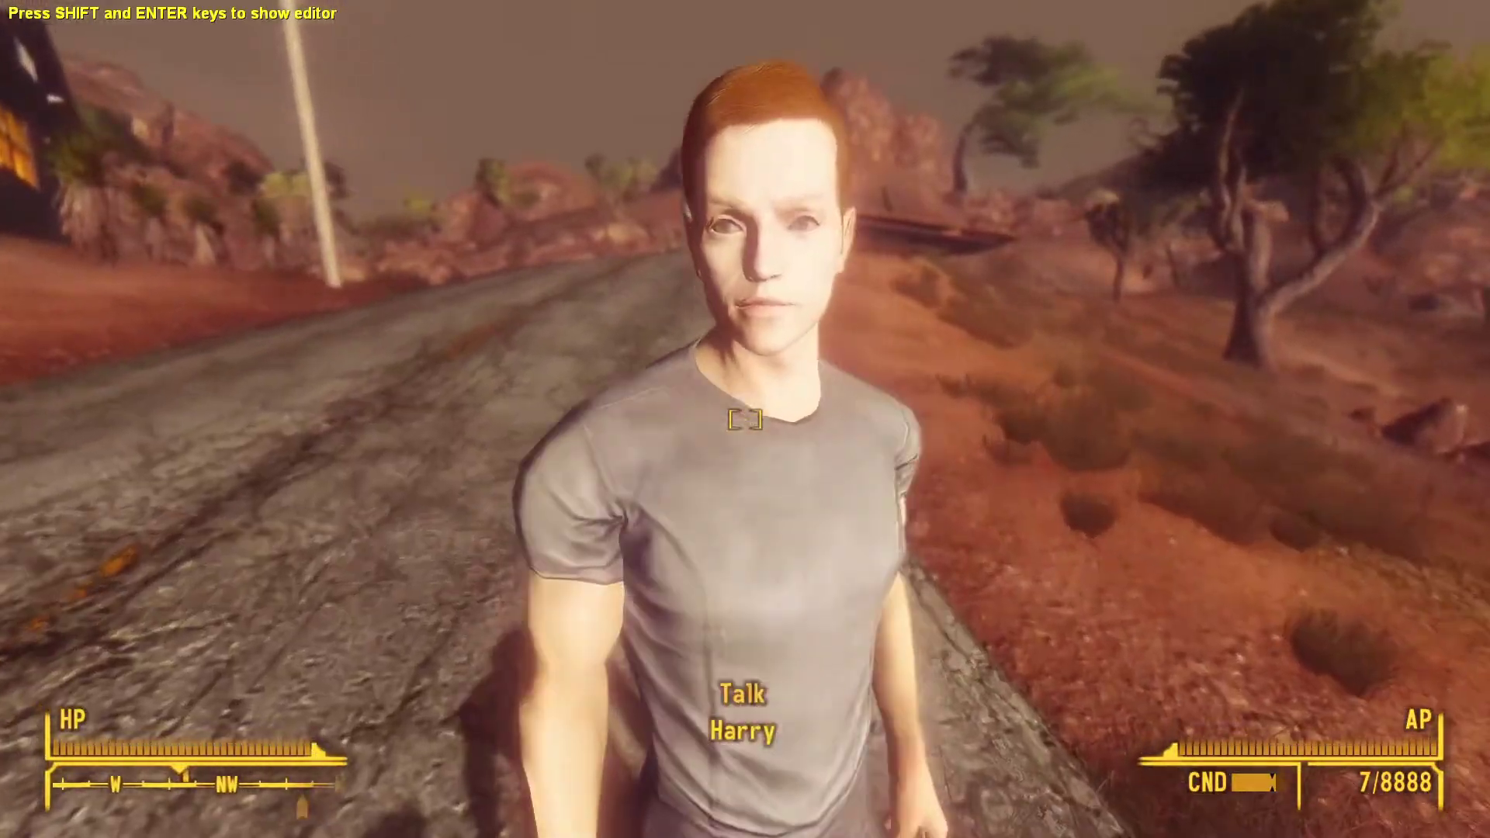
Talk to Harry and choose the "May I have caps." and HarryGiveTopic dialogue topics to test their rewards
{"action": "key", "text": "s"}
{"action": "key", "text": "e"}
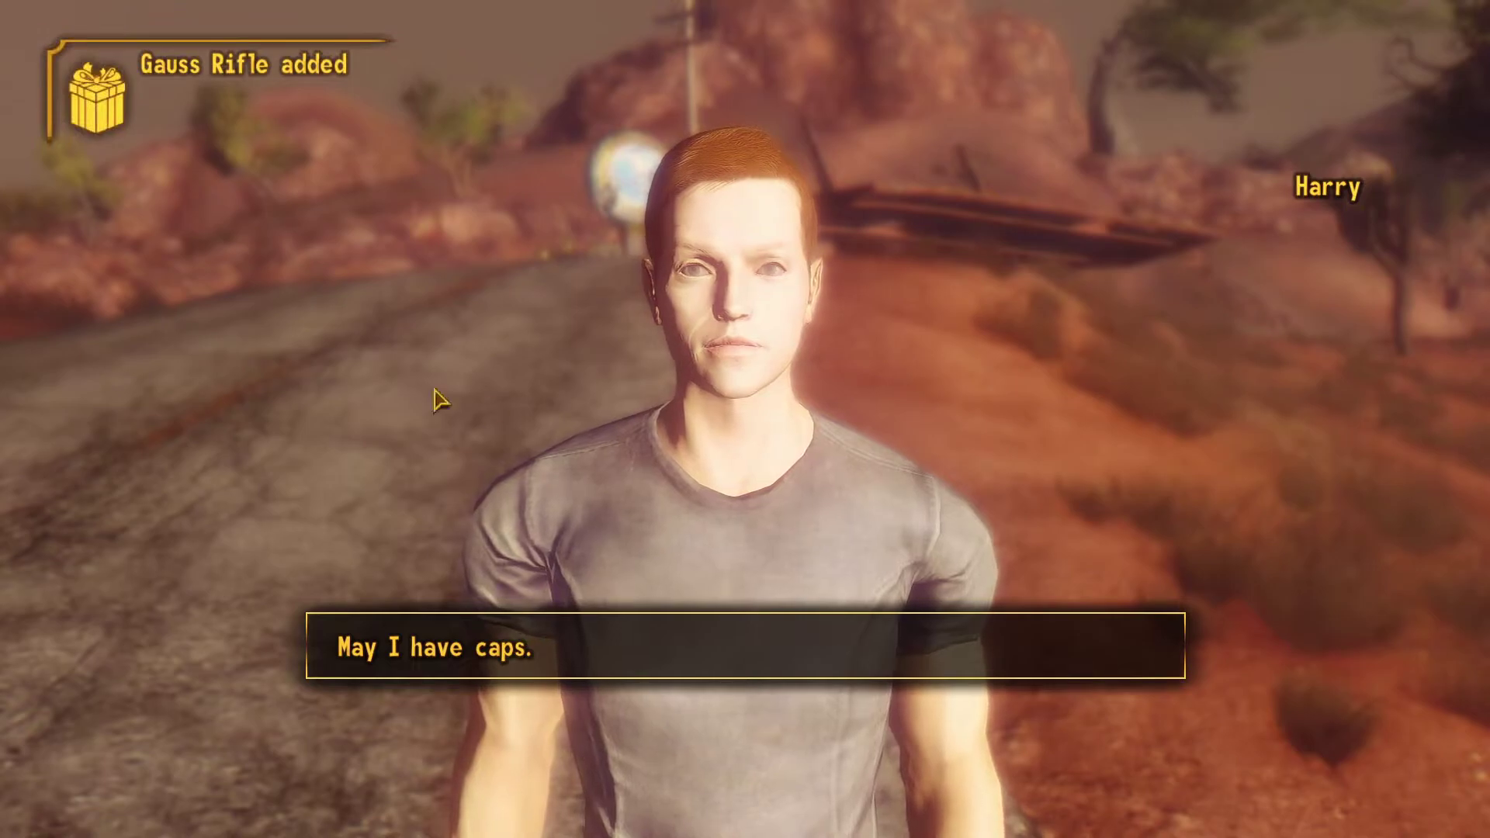
{"action": "left_click", "coordinate": [534, 642]}
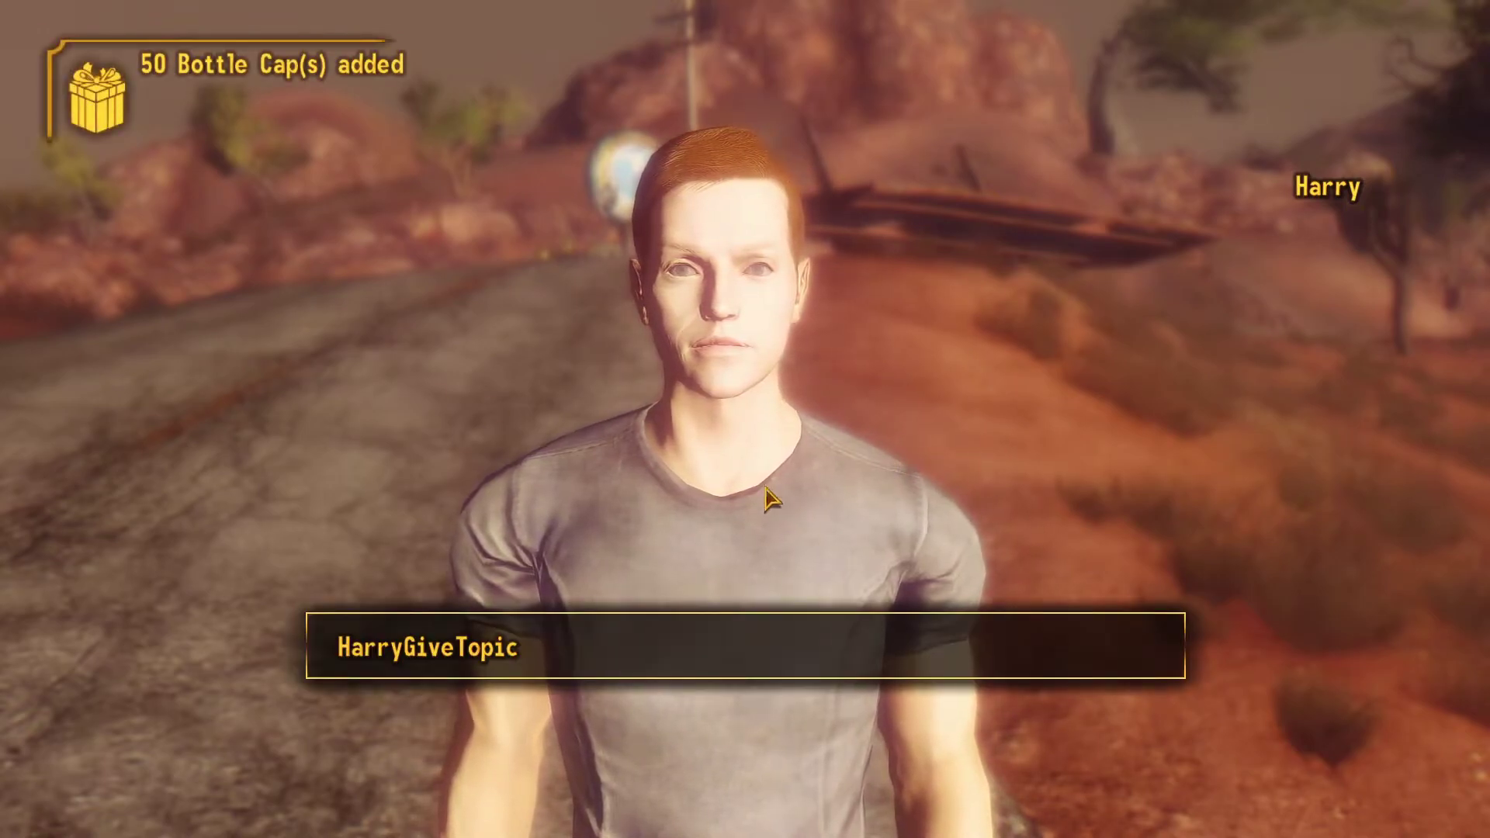
{"action": "left_click", "coordinate": [489, 660]}
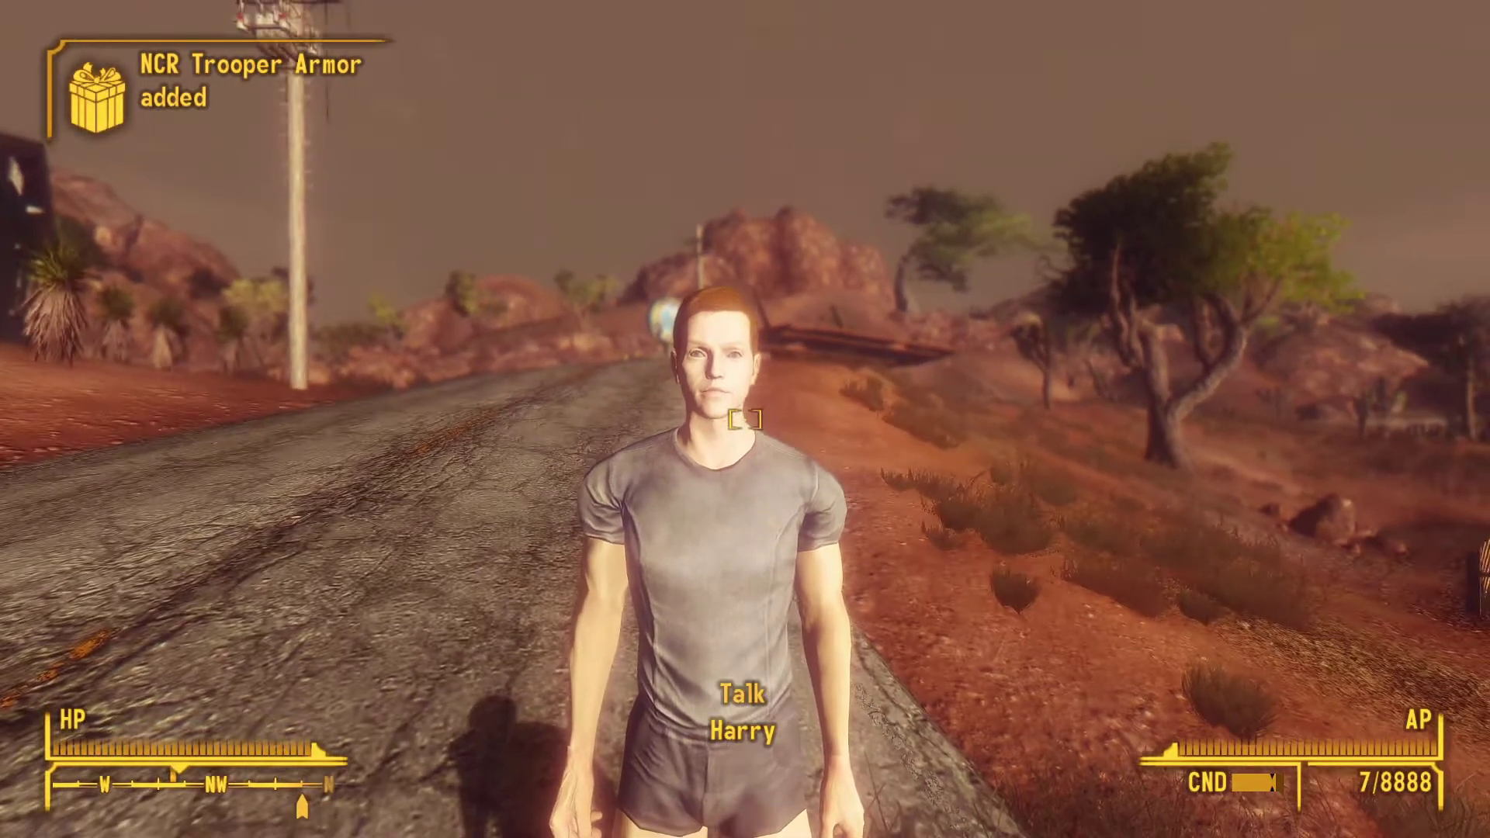
Shoot Harry on the Goodsprings road and walk around his body at the roadside
{"action": "key", "text": "a"}
{"action": "left_click", "coordinate": [745, 419]}
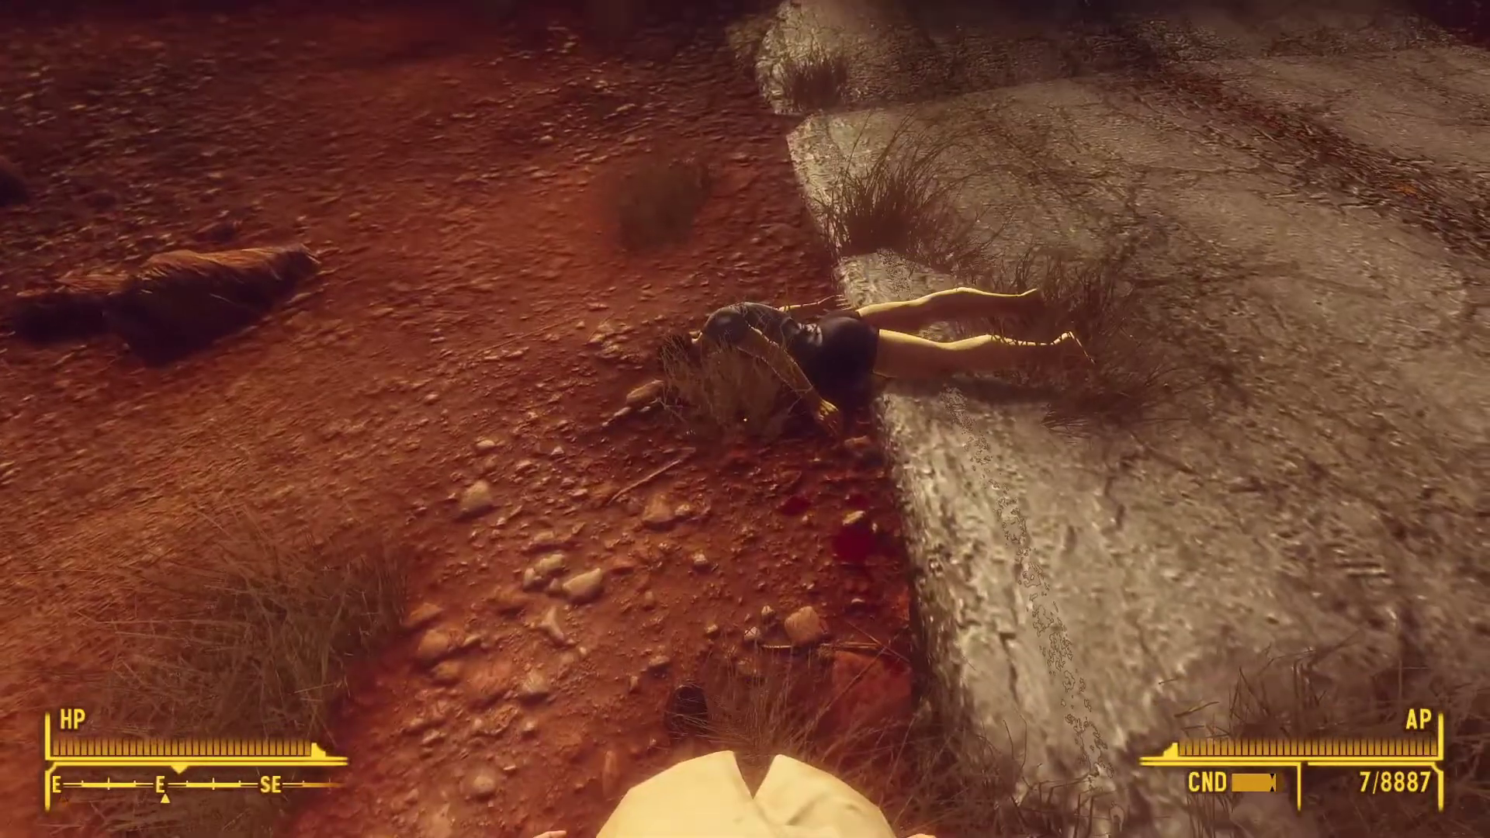
{"action": "key", "text": "w"}
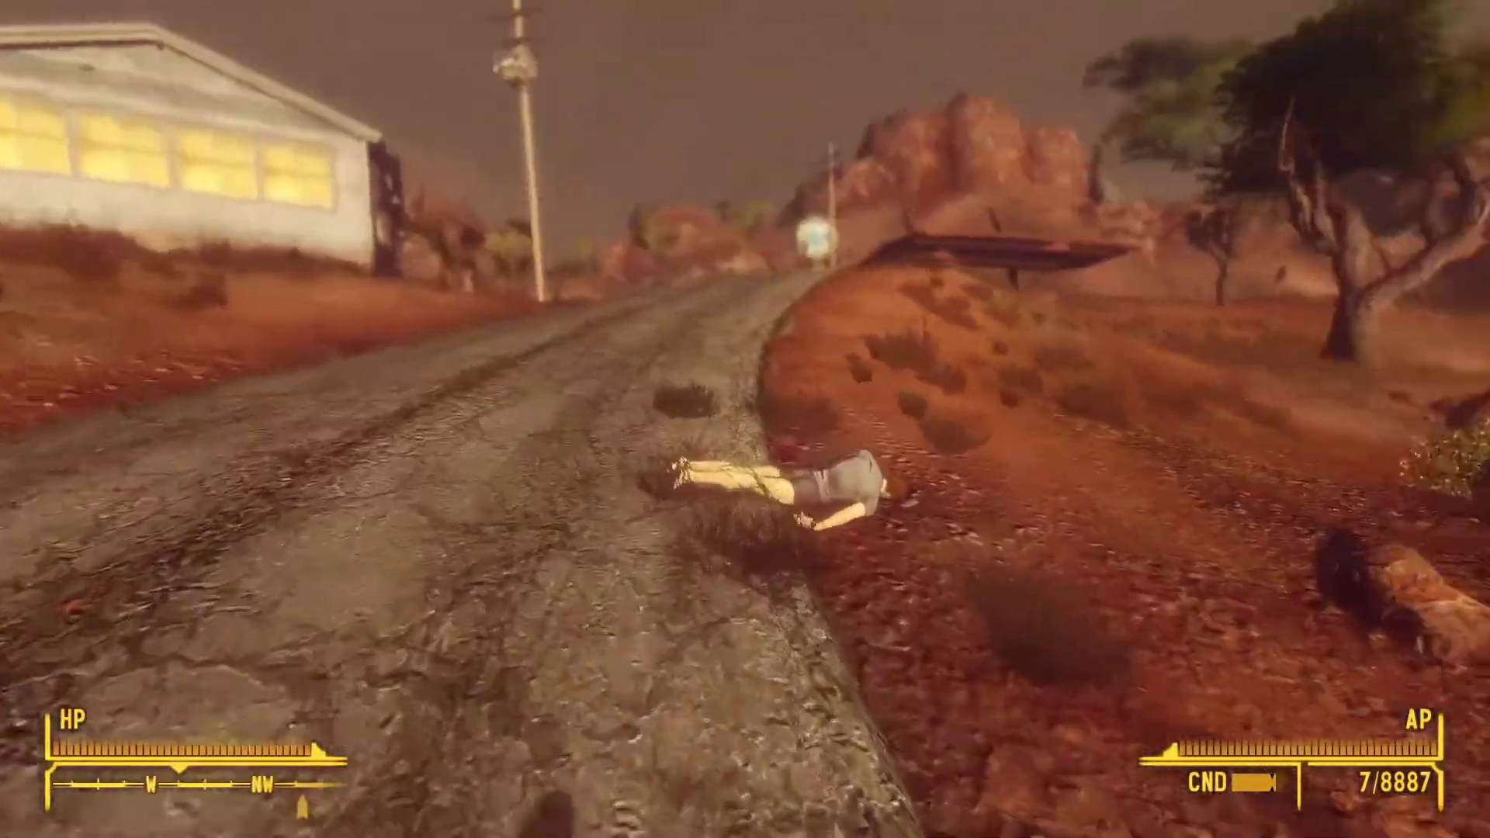
{"action": "key", "text": "w"}
{"action": "key", "text": "w"}
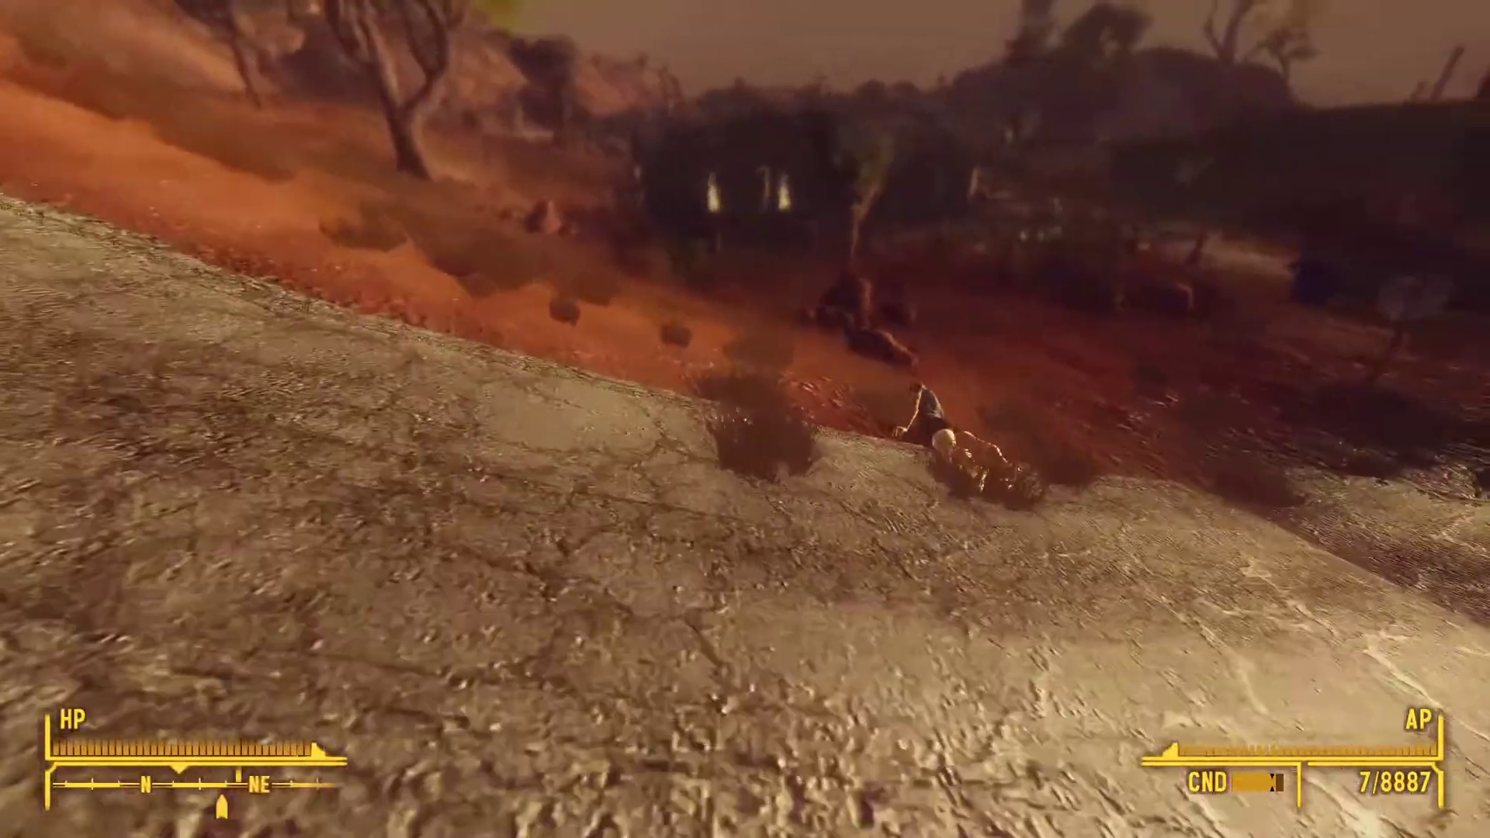
{"action": "key", "text": "w"}
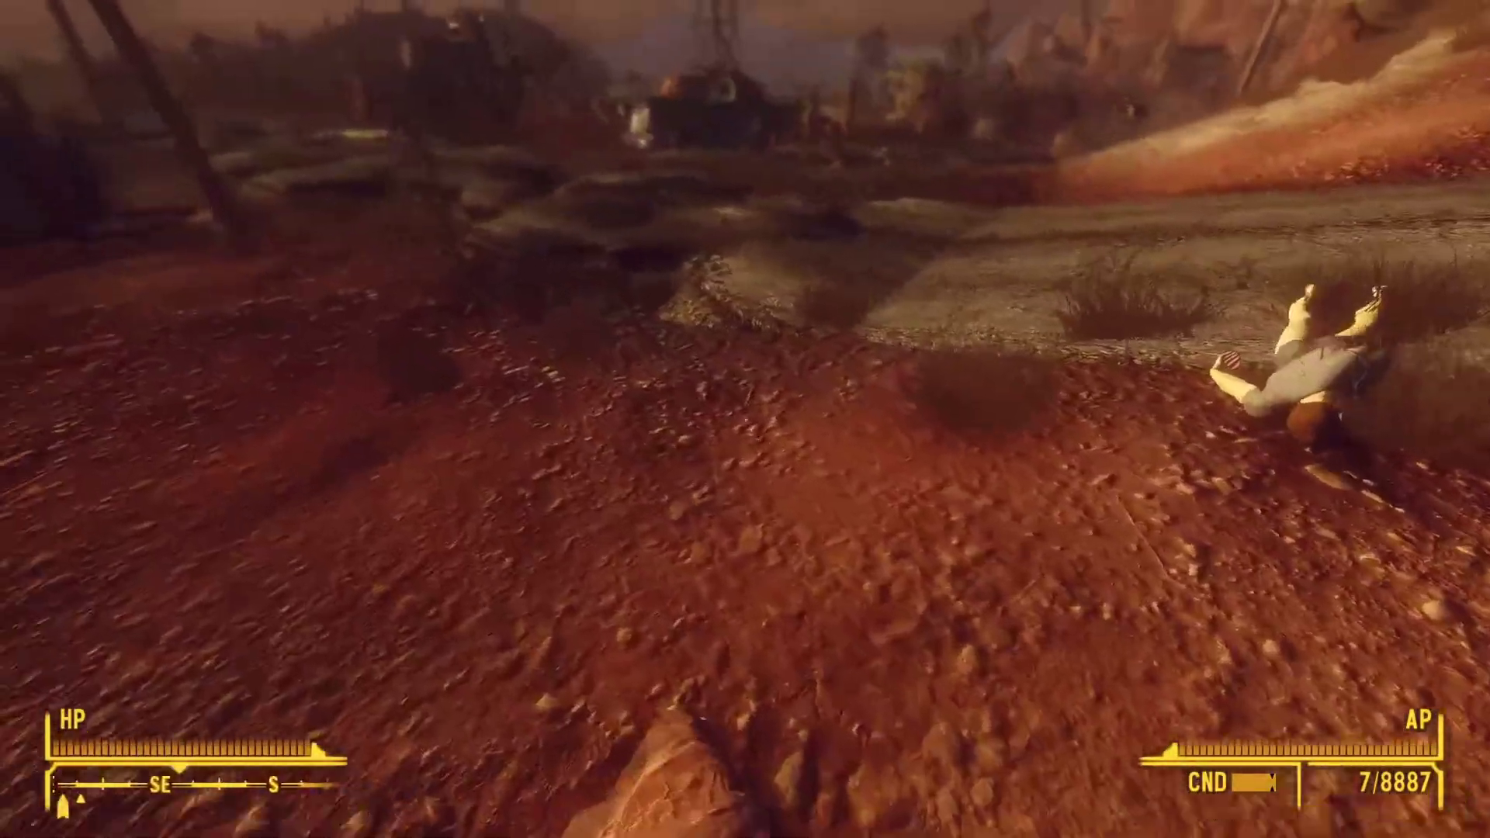
{"action": "key", "text": "w"}
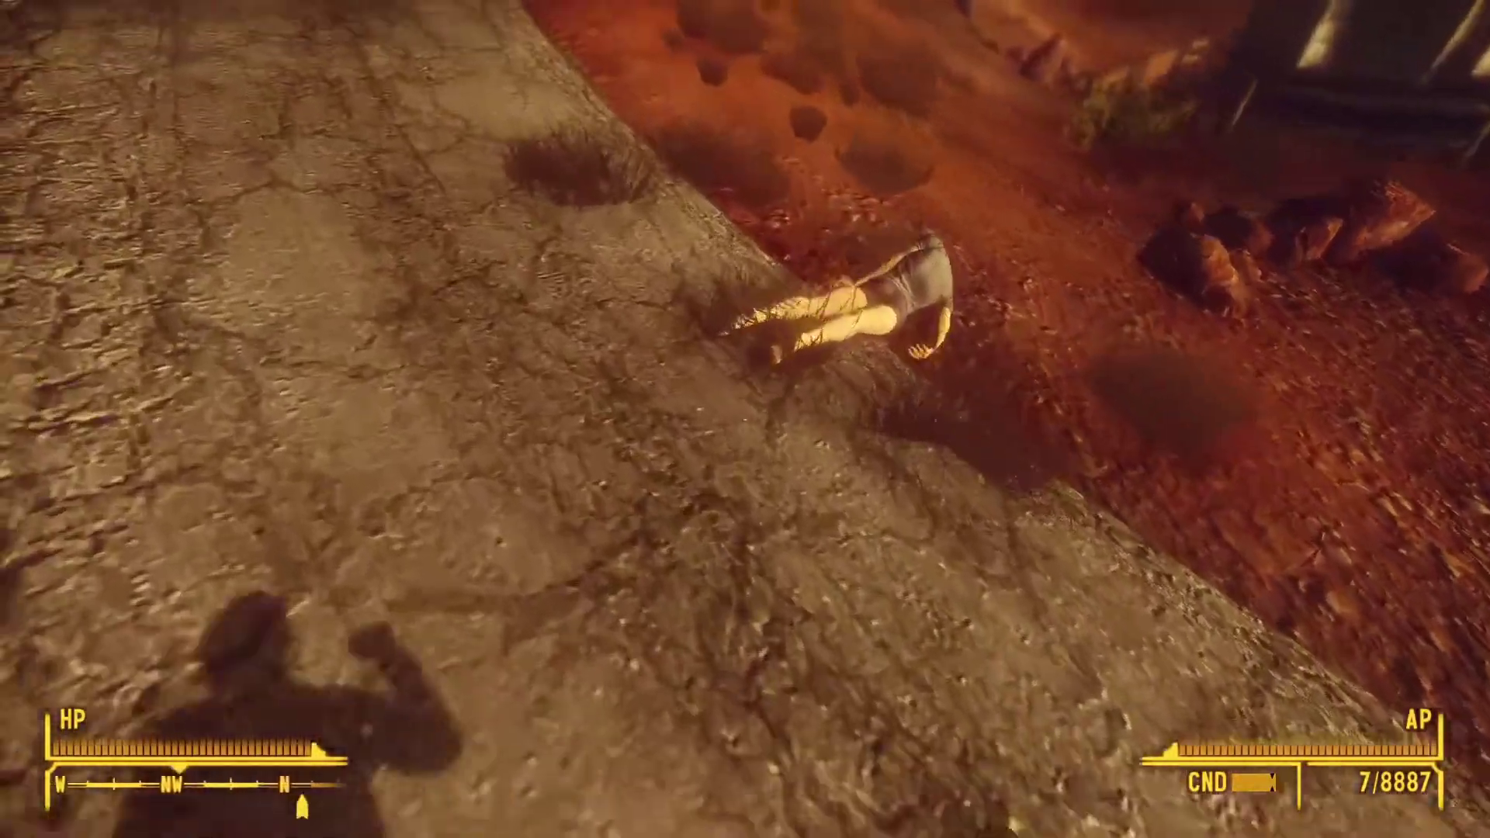
{"action": "key", "text": "f"}
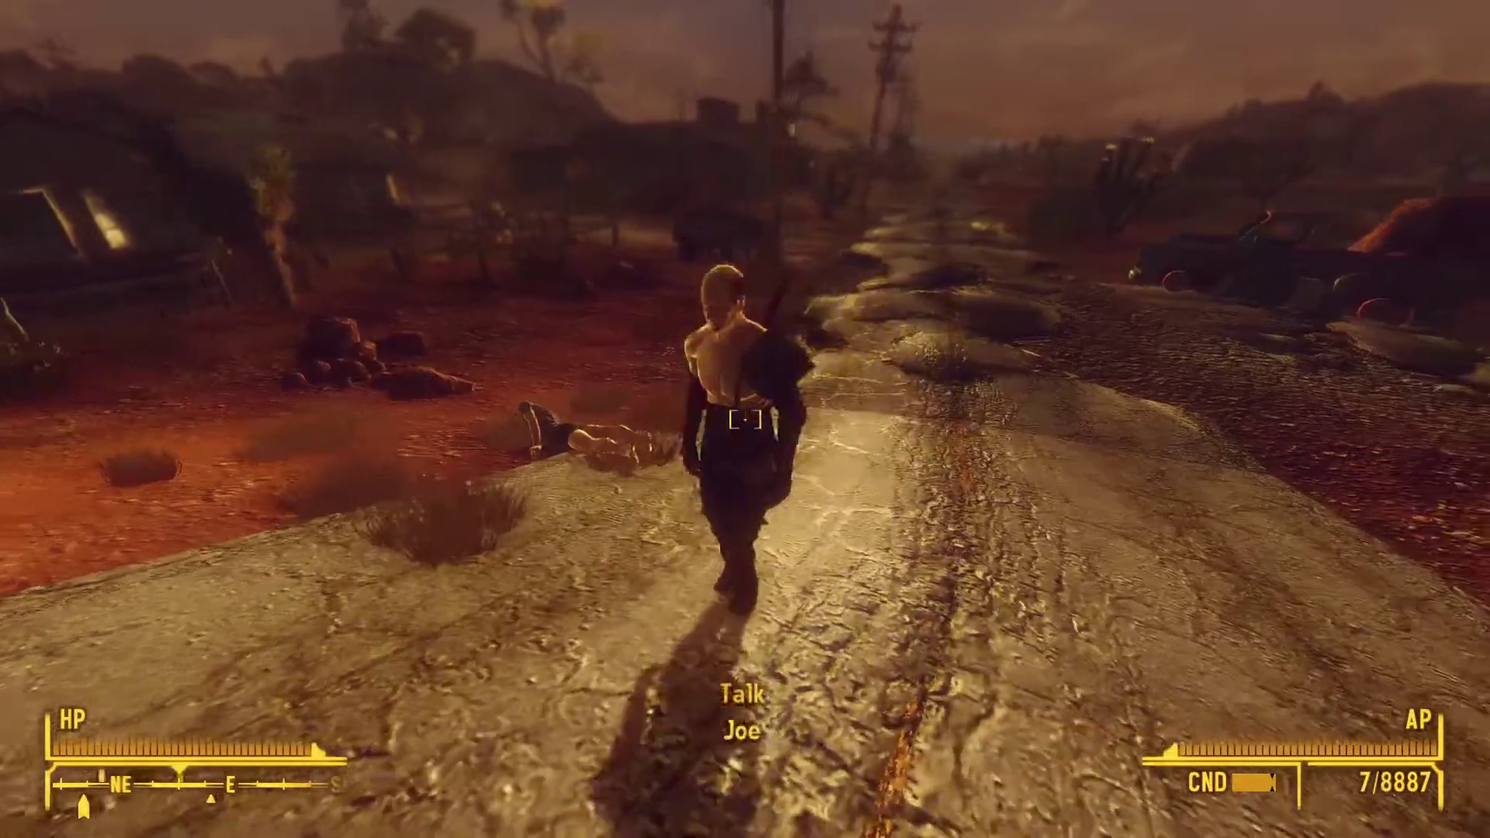
{"action": "key", "text": "d"}
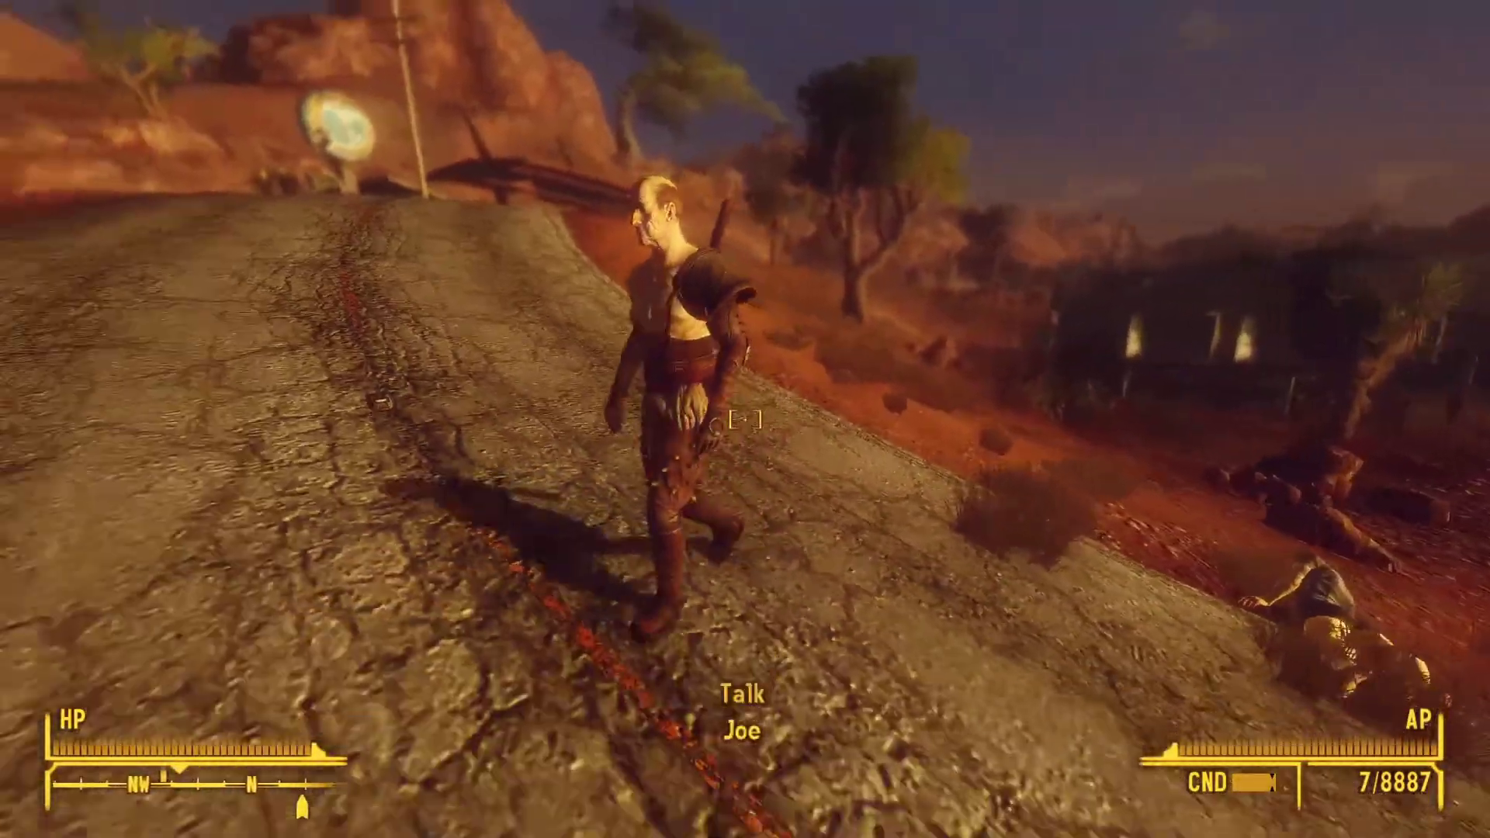
Return to Harry's body with the pistol drawn, fire at it again and back away
{"action": "key", "text": "f"}
{"action": "key", "text": "w"}
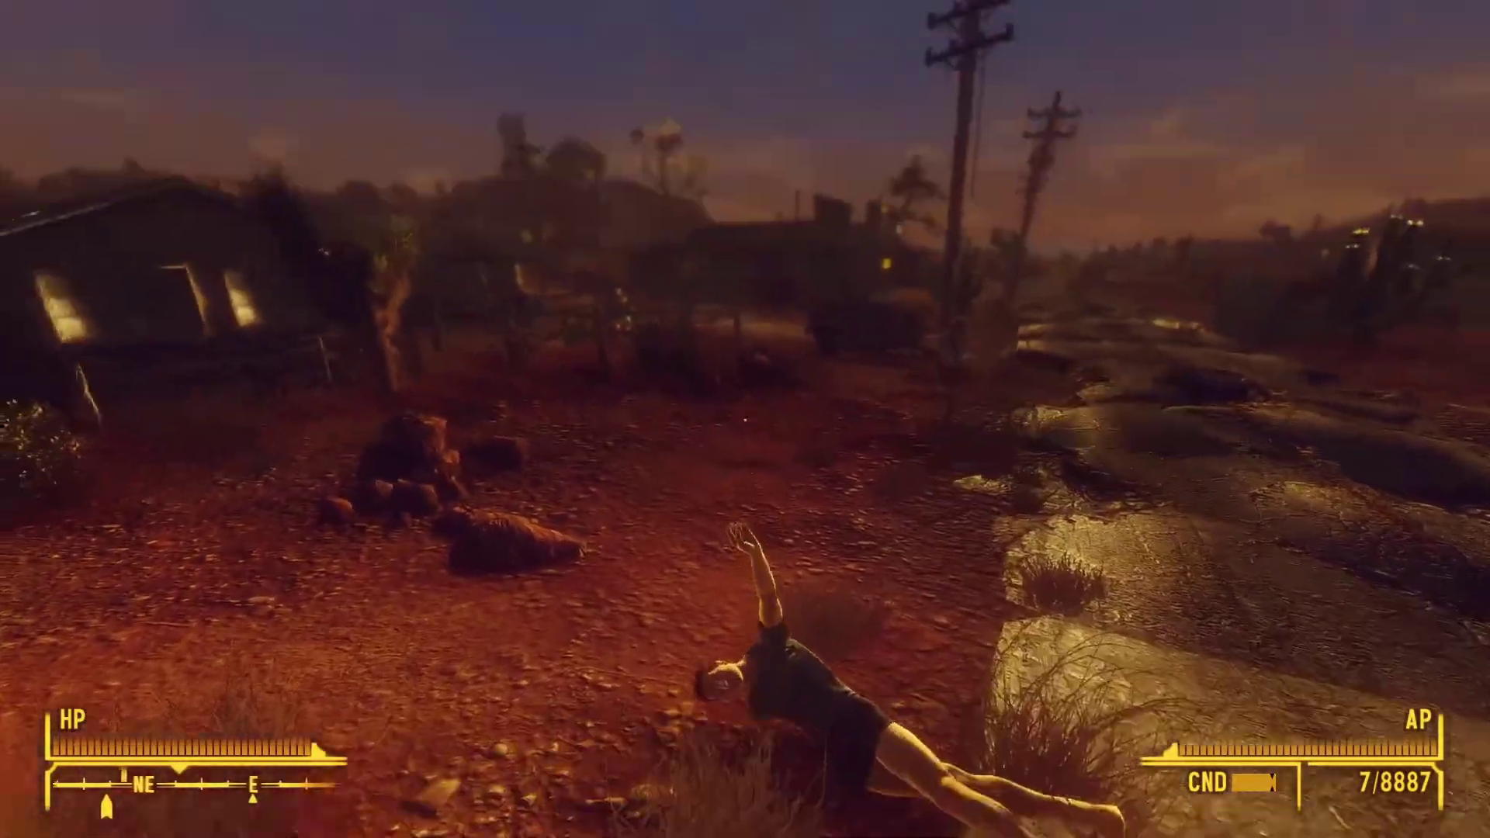
{"action": "left_click", "coordinate": [745, 419]}
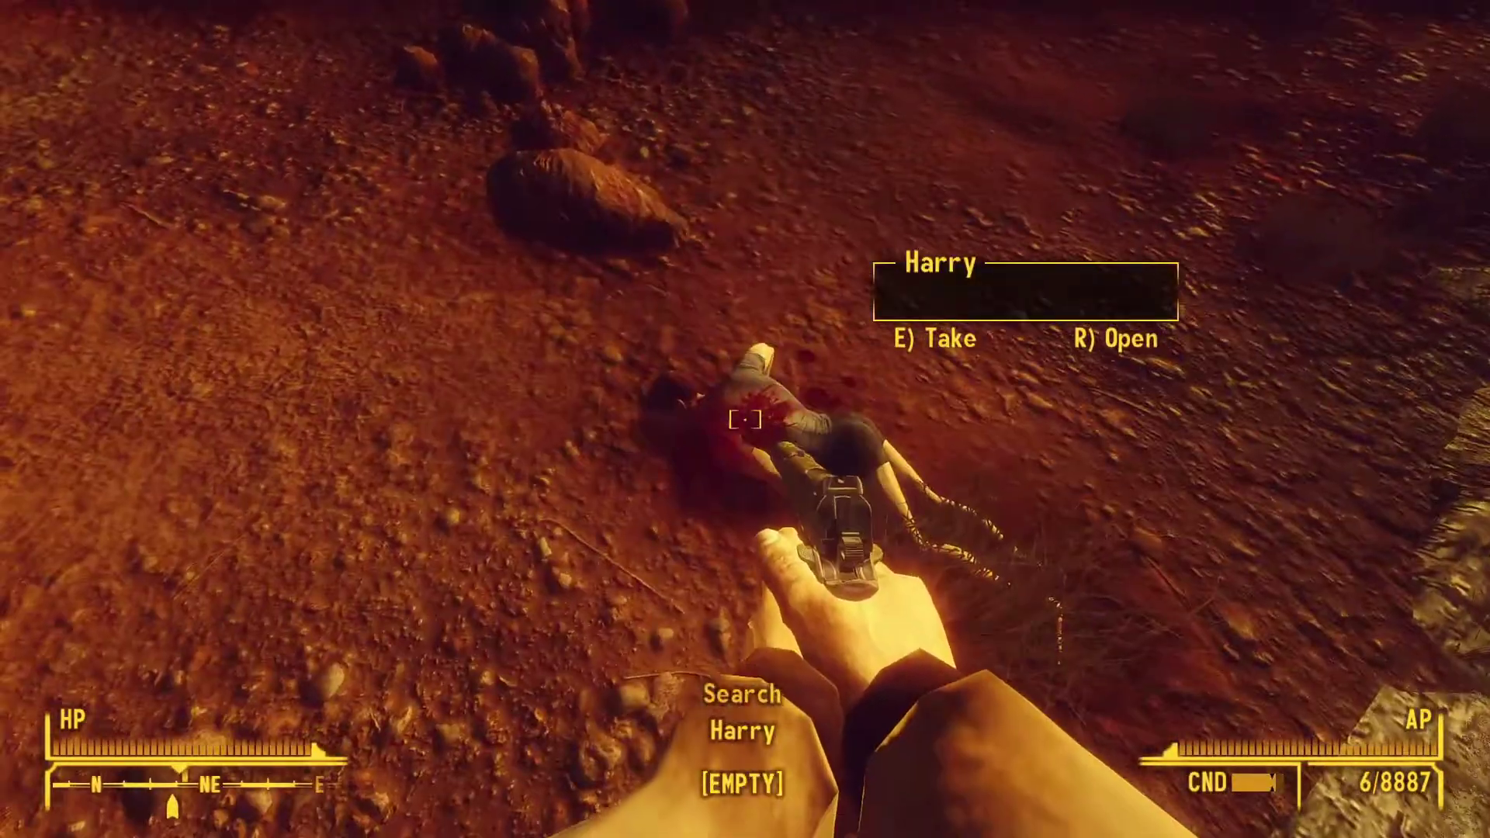
{"action": "left_click", "coordinate": [745, 419]}
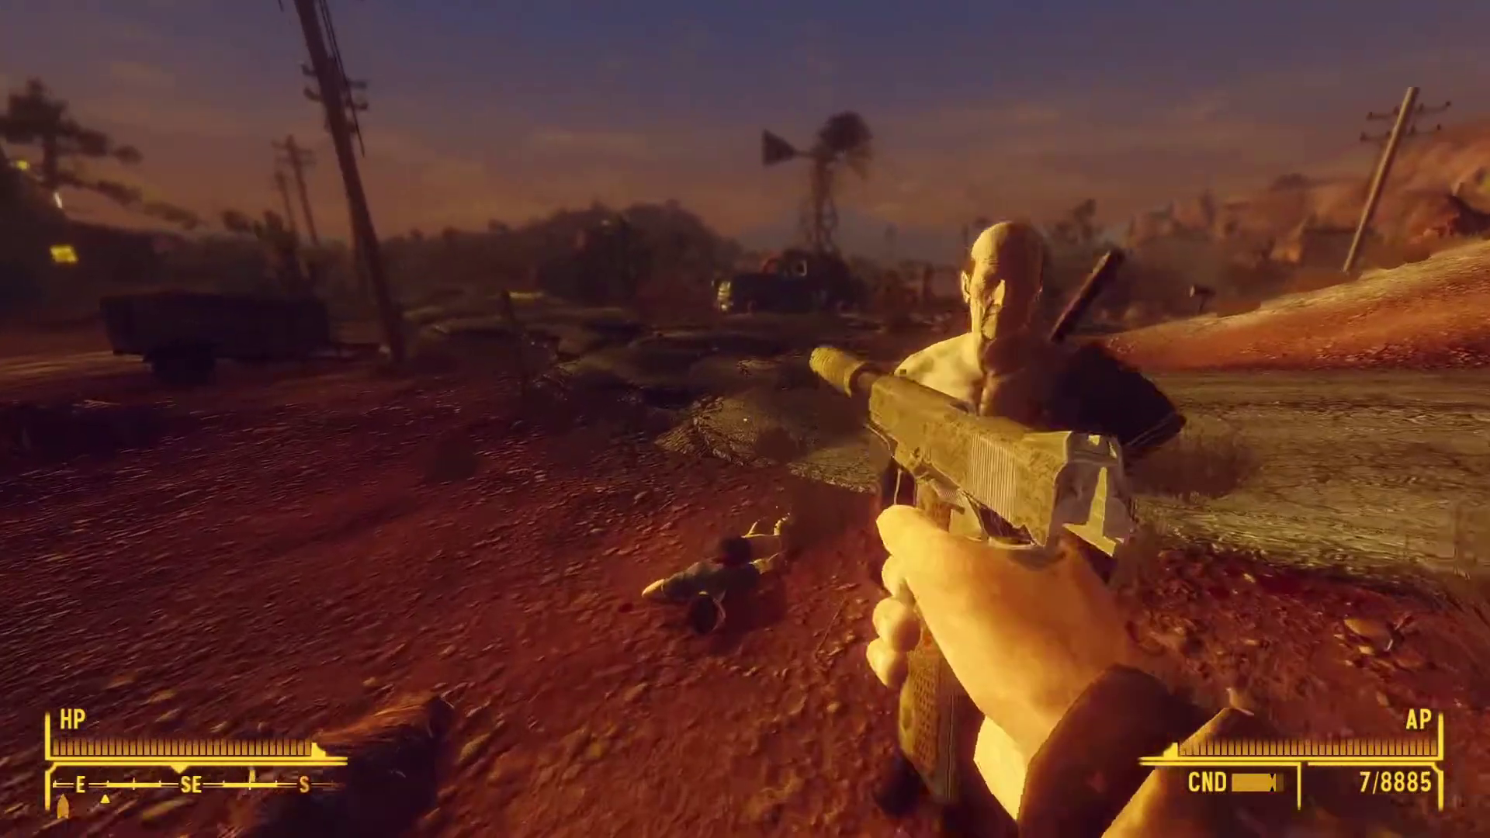
{"action": "key", "text": "a"}
{"action": "key", "text": "s"}
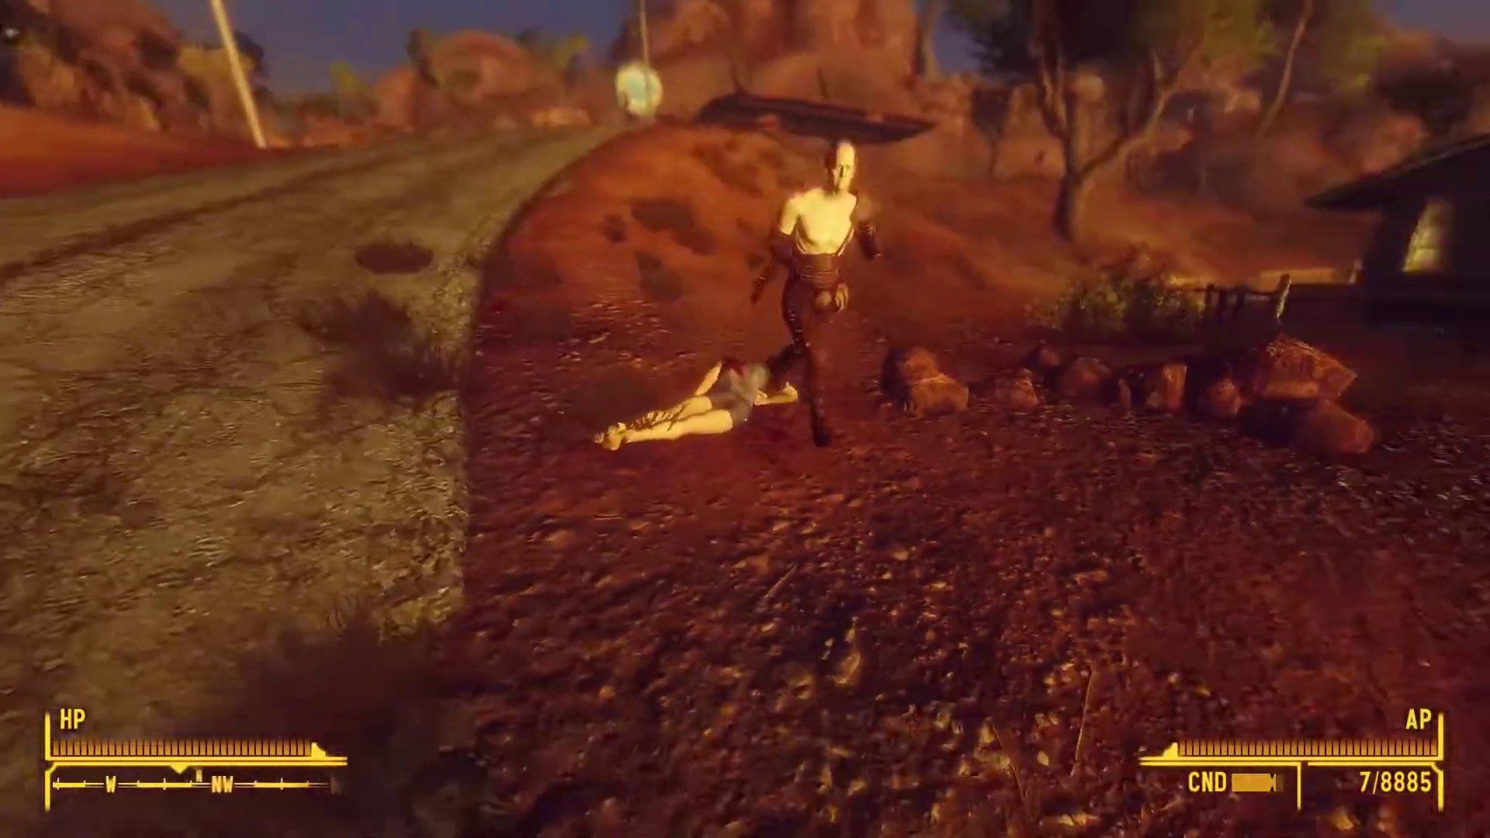